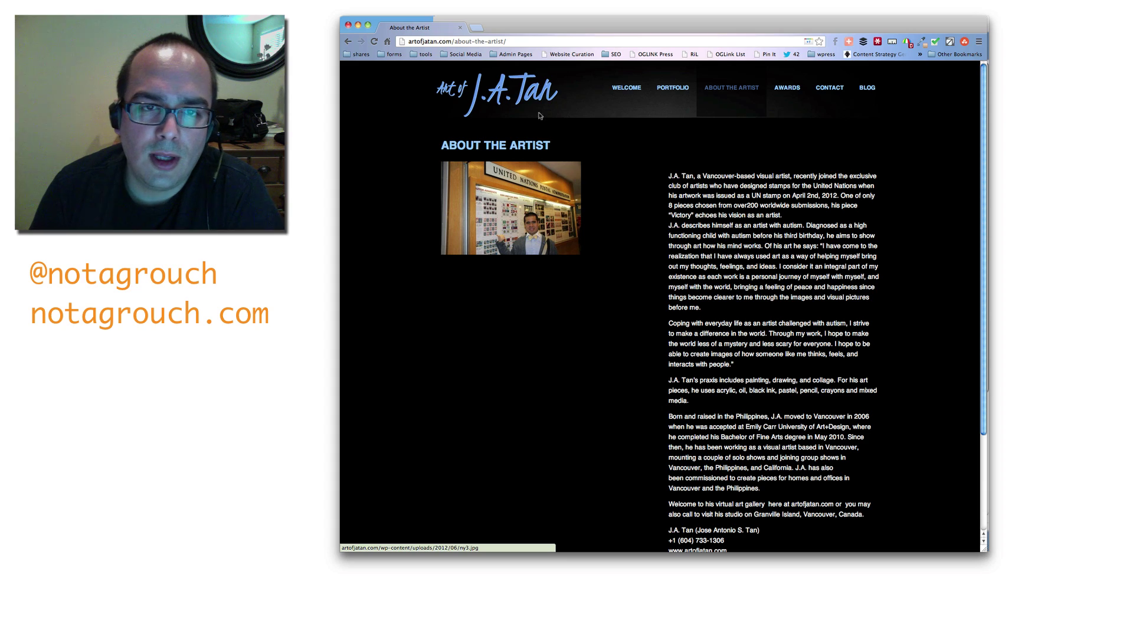
Look over the full About the Artist page, from the photo and biography down to the footer
scroll(584, 185, down, 5)
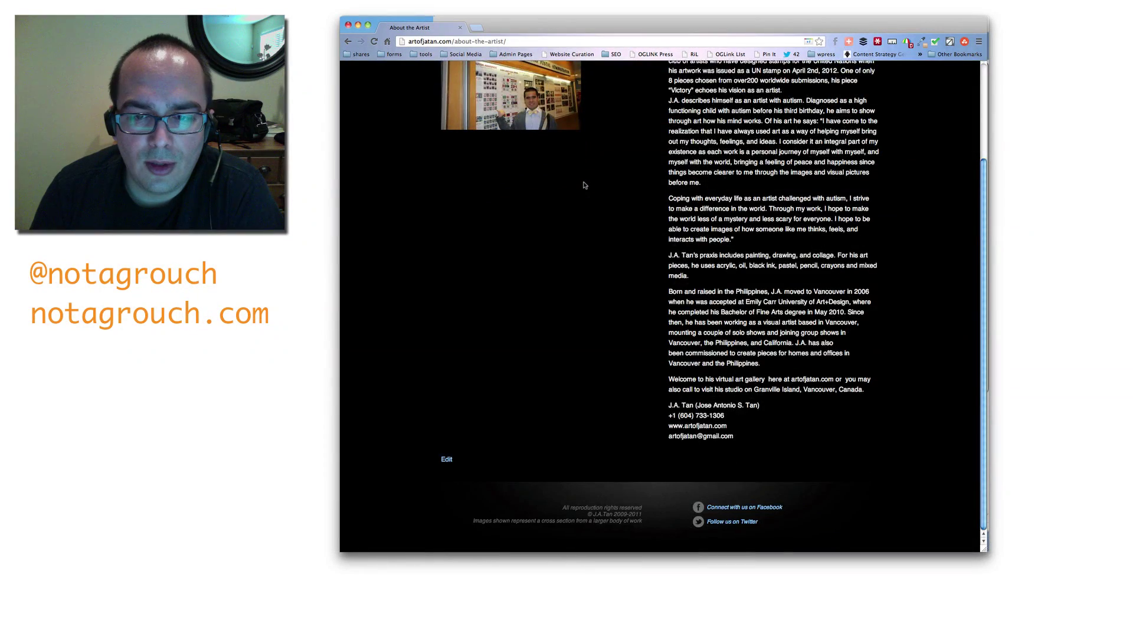
scroll(584, 185, up, 5)
scroll(584, 185, down, 5)
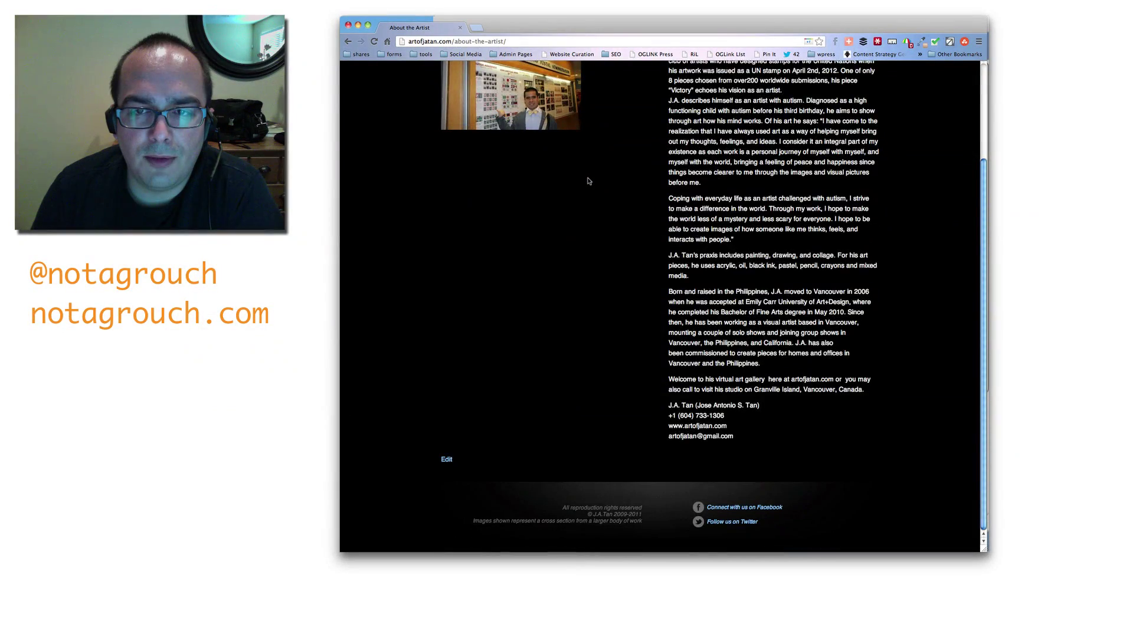
scroll(588, 181, up, 5)
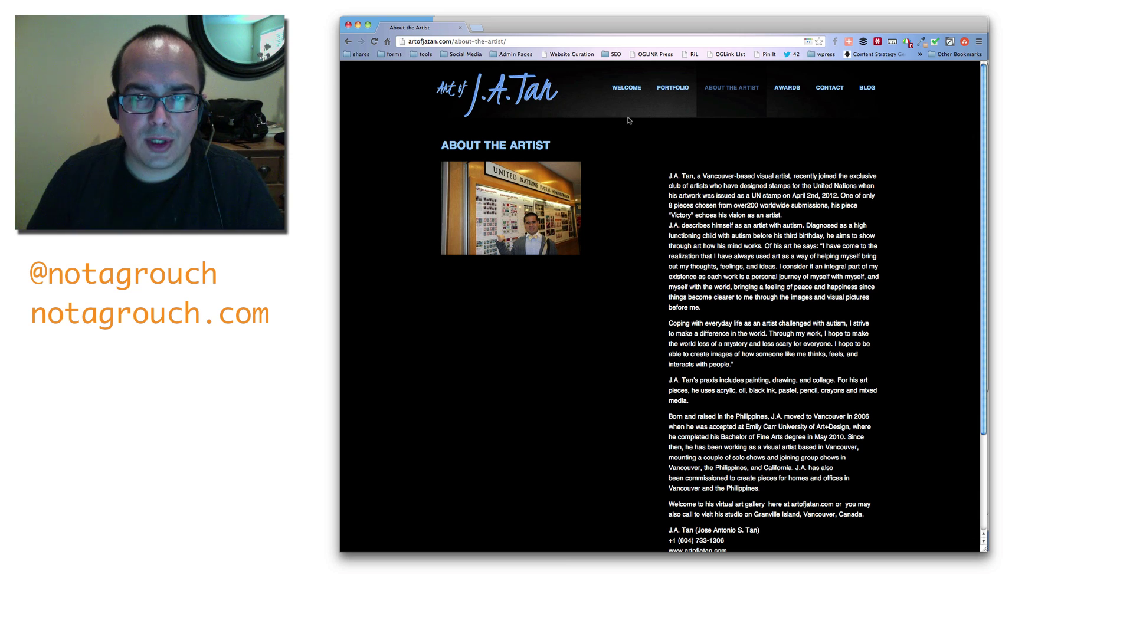
Find the client's request for media interview links in the Mavenlink workspace and open the reference website linked in it
drag(642, 33, 642, 72)
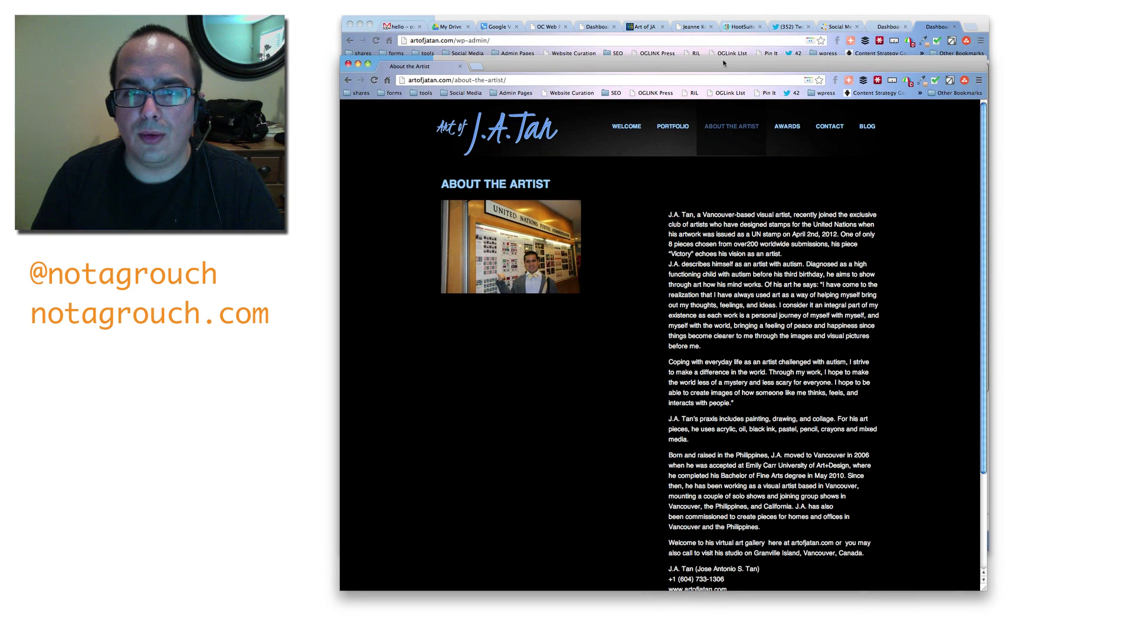
click(643, 27)
scroll(543, 271, down, 4)
scroll(543, 272, down, 5)
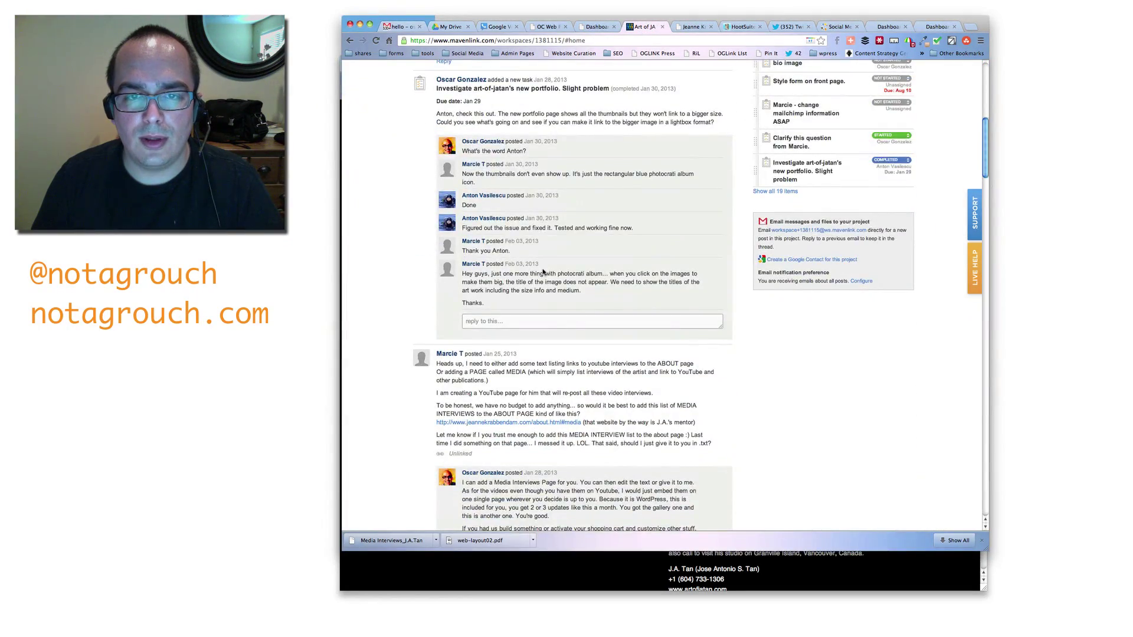
scroll(543, 271, down, 4)
click(534, 211)
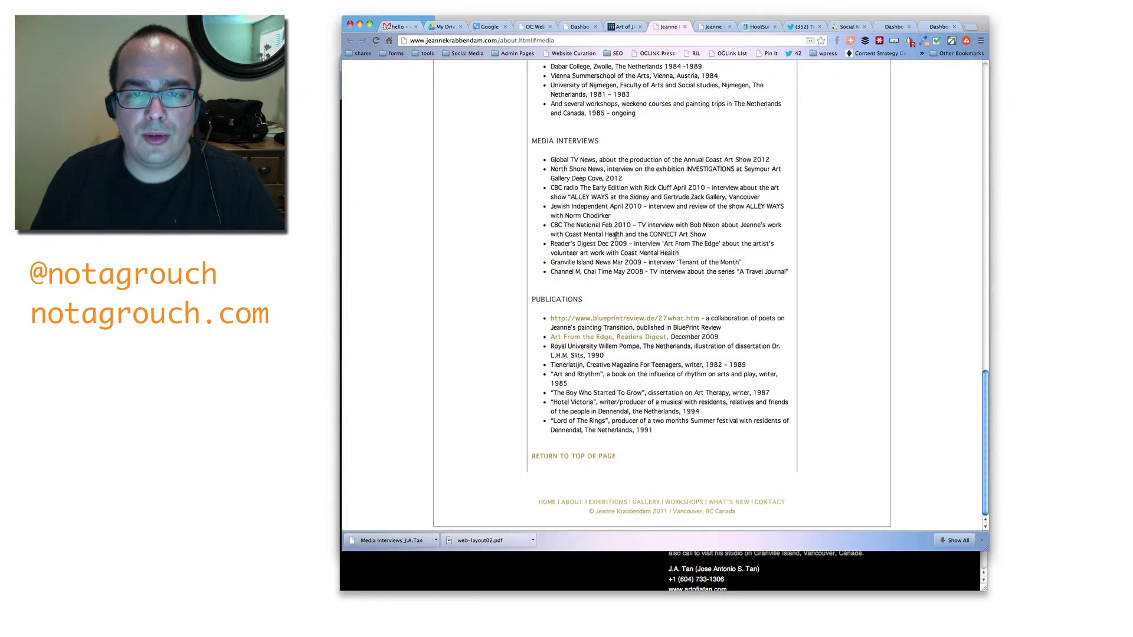
Examine how the reference artist's about page arranges its biography, training, teaching, media interviews and publications
scroll(616, 236, up, 15)
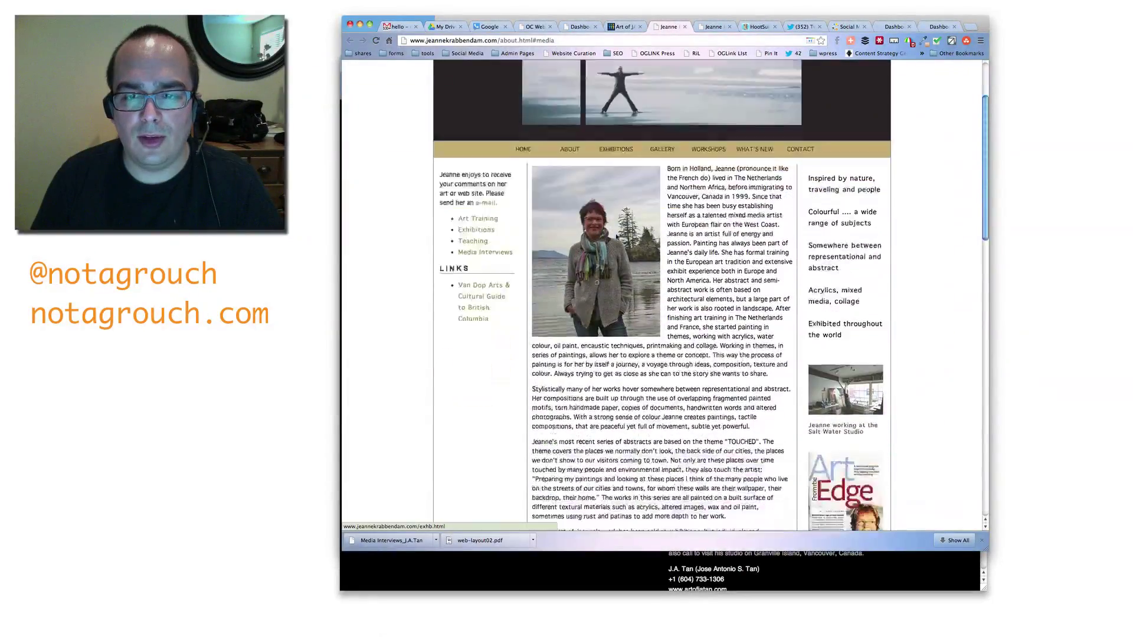
scroll(620, 208, down, 10)
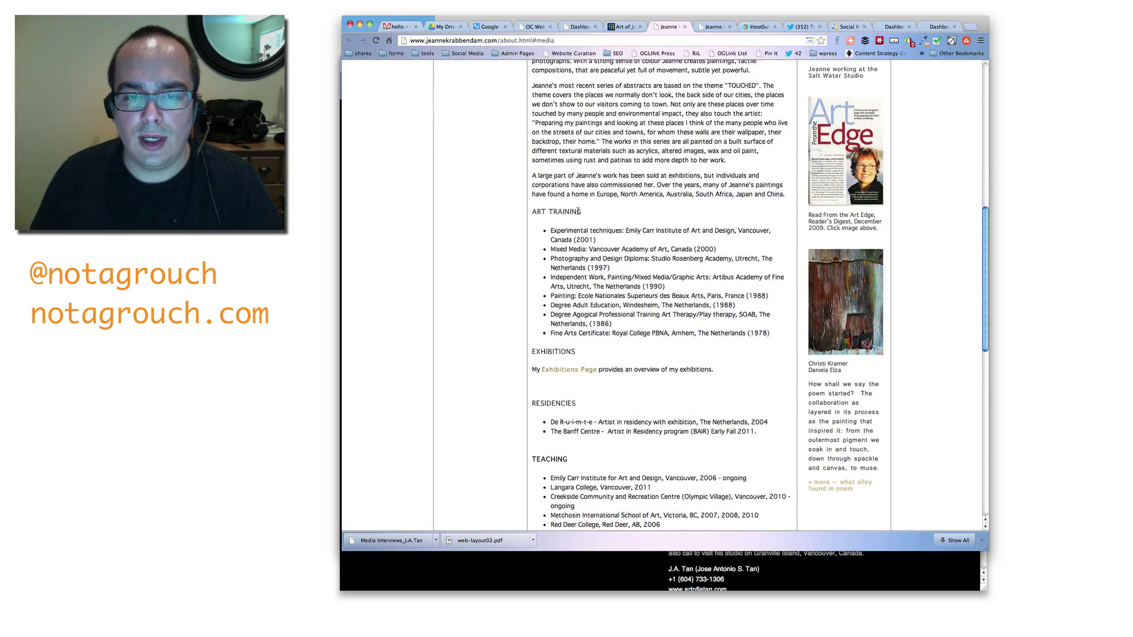
scroll(562, 214, down, 2)
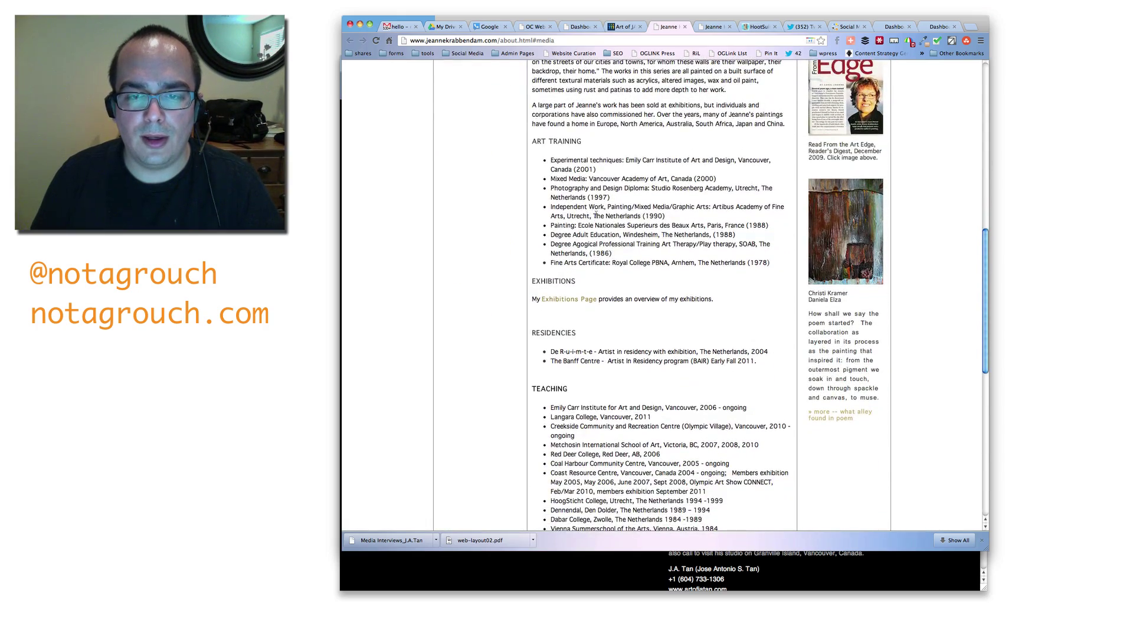
scroll(596, 214, down, 4)
scroll(578, 221, down, 9)
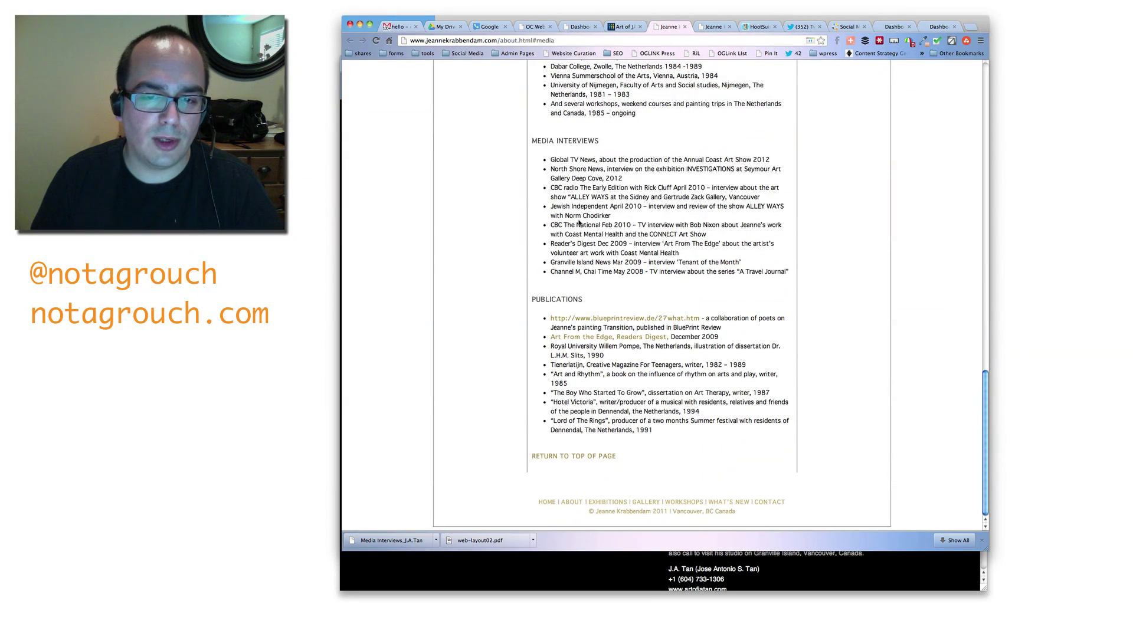
Close the duplicate reference site tab and minimize that browser window to return to the About the Artist page
key(super+w)
click(703, 28)
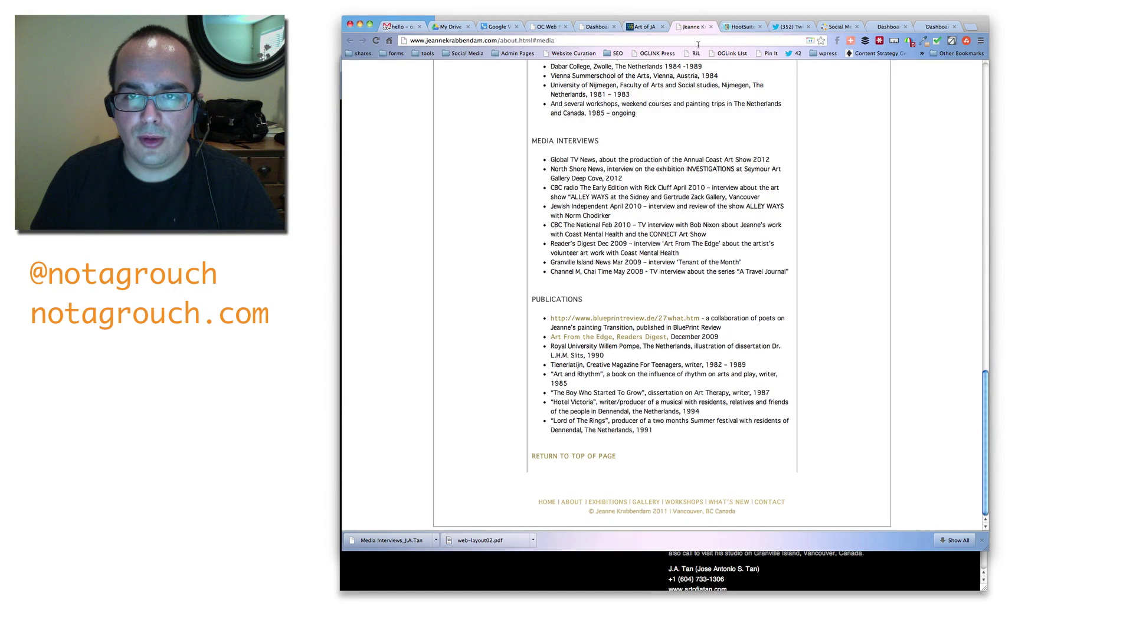
click(361, 25)
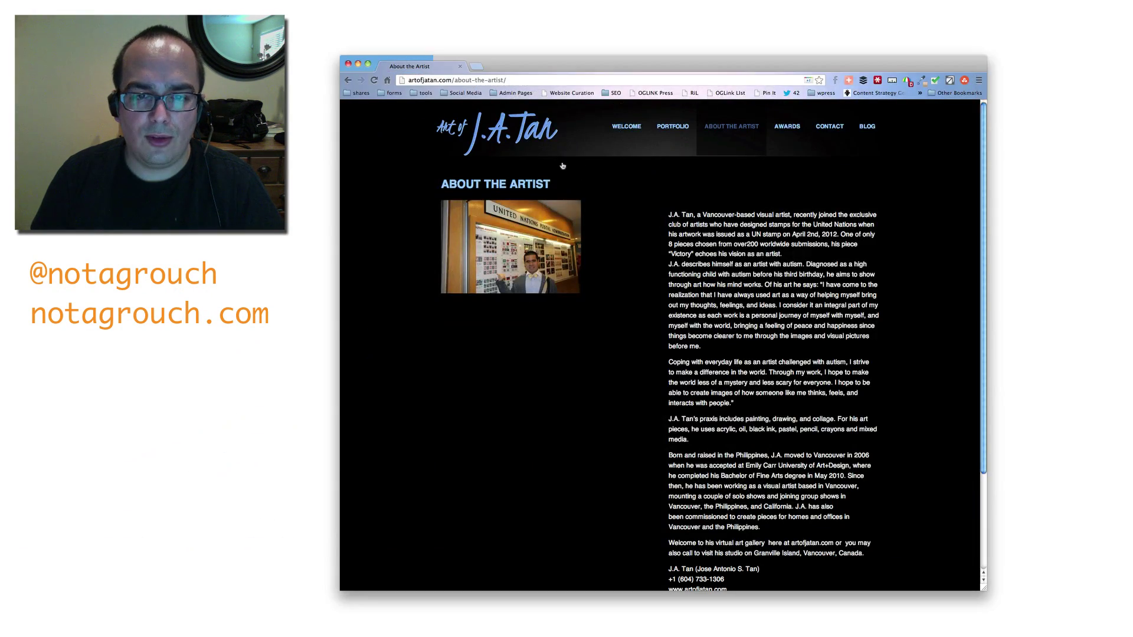
scroll(664, 211, down, 5)
scroll(664, 211, up, 5)
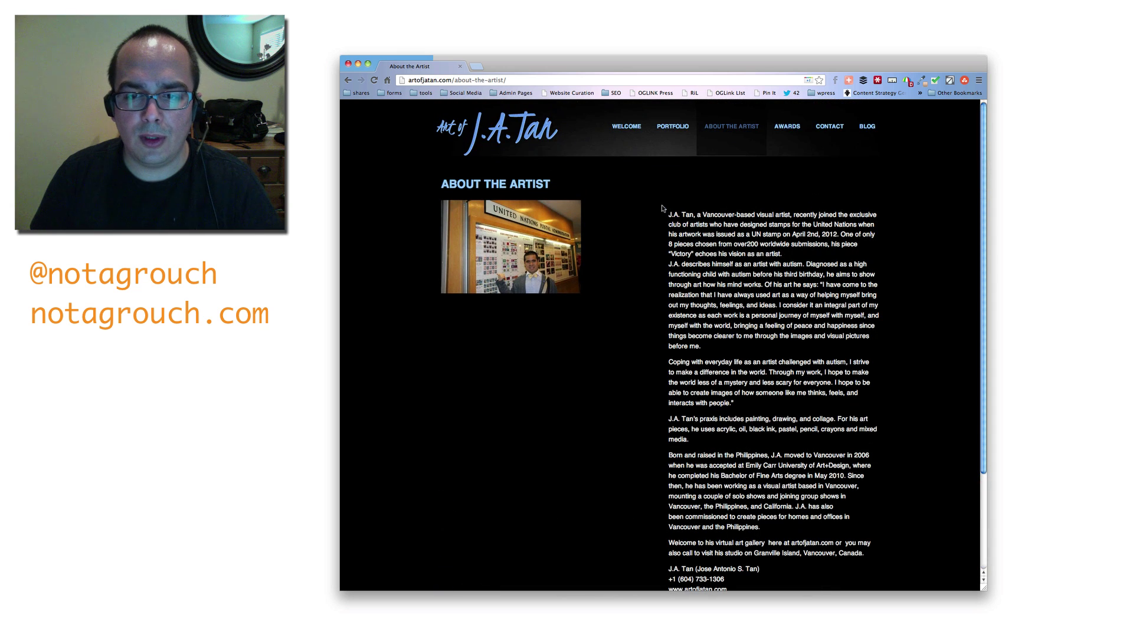
scroll(664, 208, down, 2)
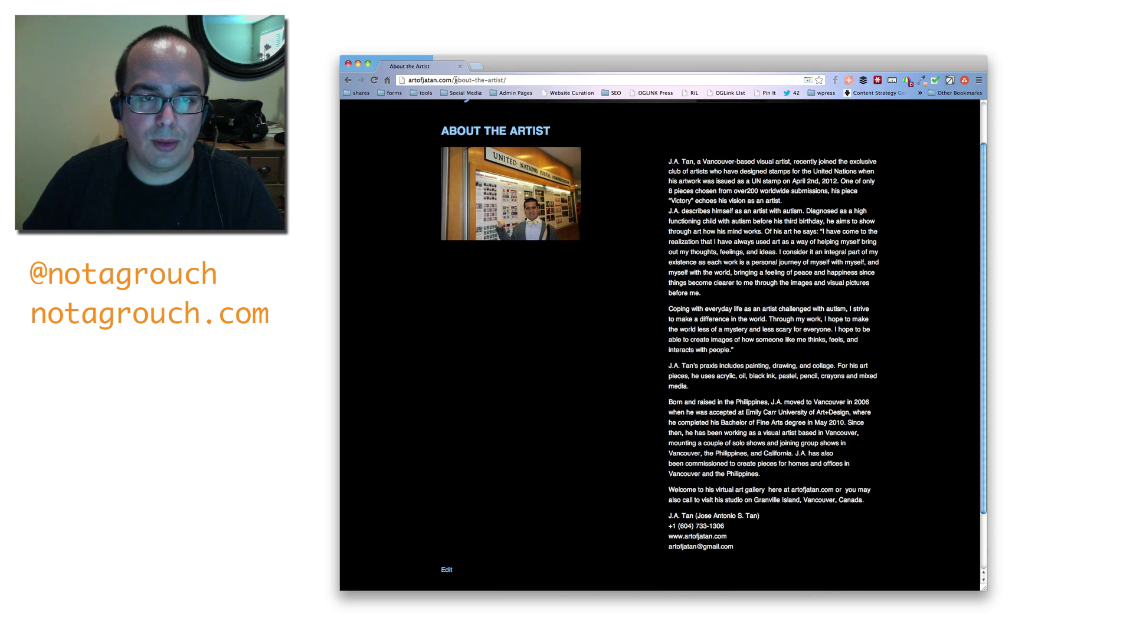
Open the site's WordPress dashboard at wp-admin/ and list all of its pages
drag(455, 80, 531, 80)
text(wp-admin/)
key(Return)
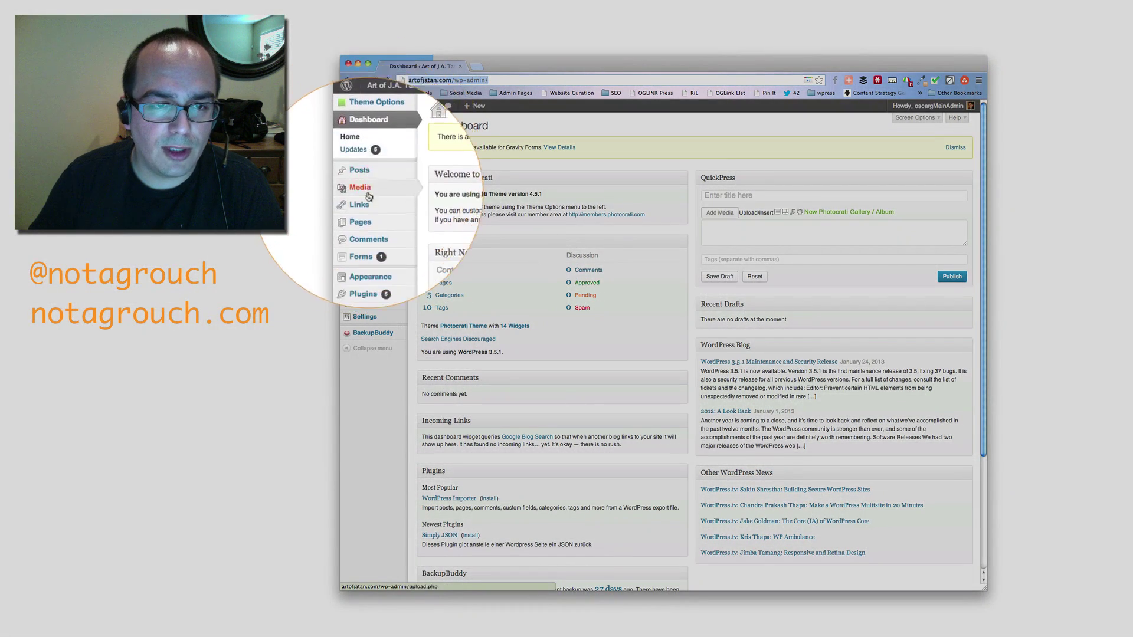
mouse_move(357, 216)
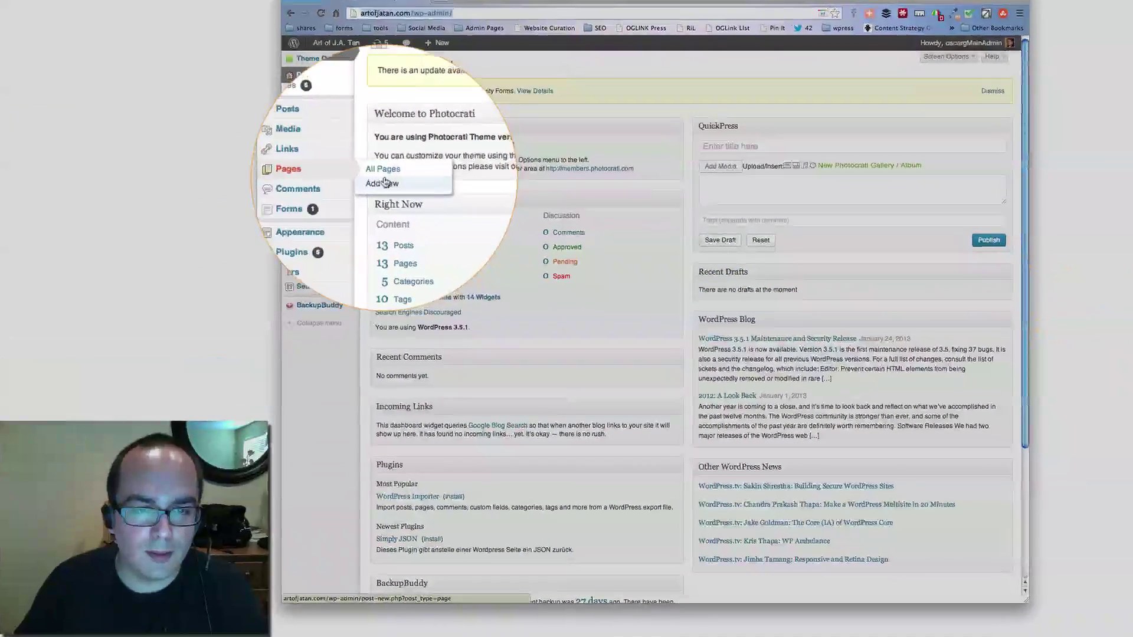
click(424, 218)
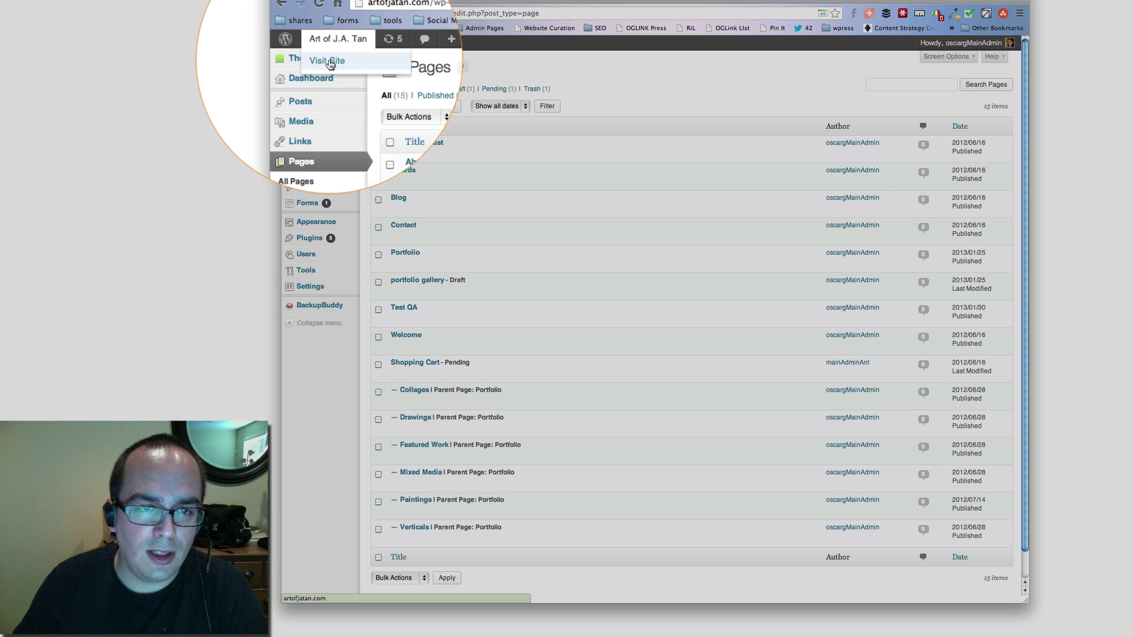
Visit the live site and open its About the Artist page for editing in WordPress
click(329, 63)
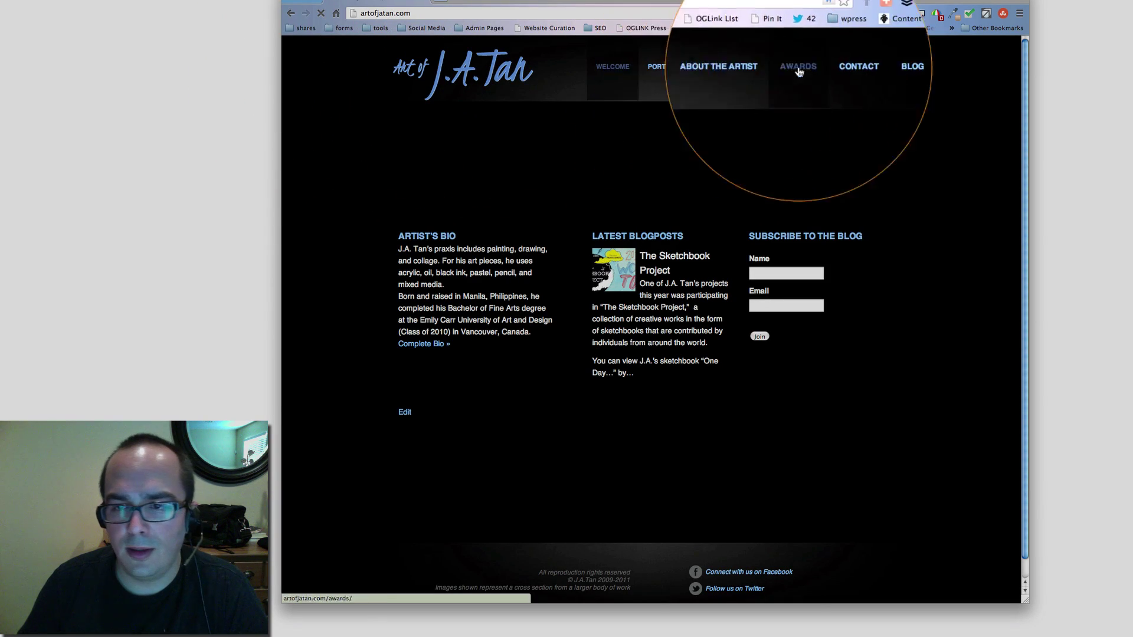
click(728, 73)
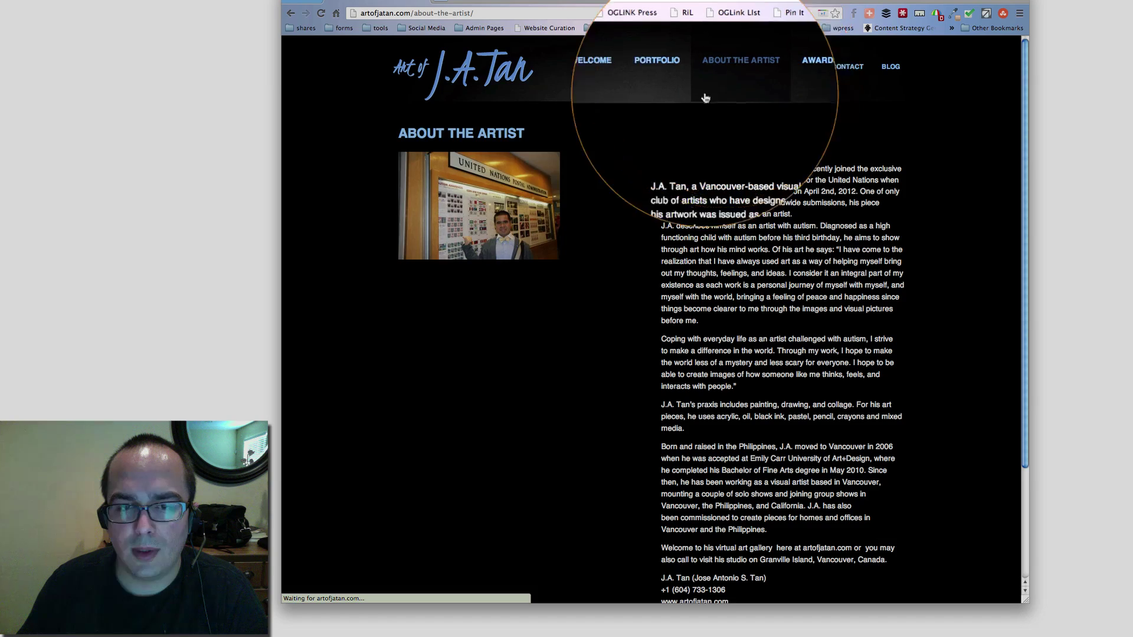
scroll(631, 142, down, 5)
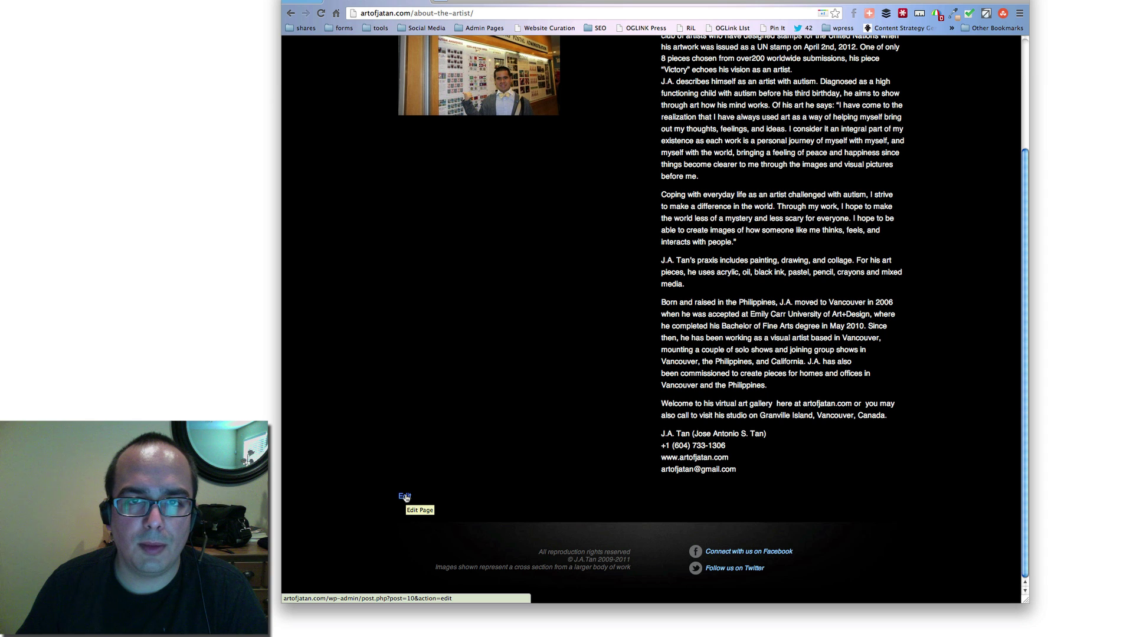
click(405, 497)
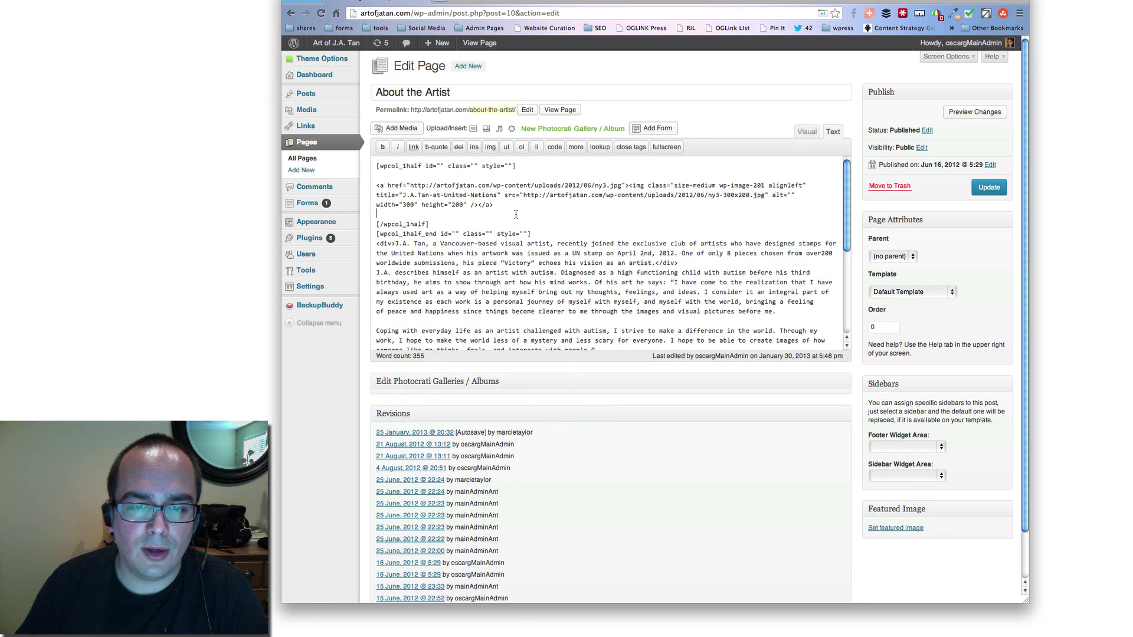
Add the line "MEDIA Appearances" at the end of the page content, below the closing [/wpcol_1half_end] shortcode
scroll(516, 214, down, 10)
scroll(502, 230, up, 6)
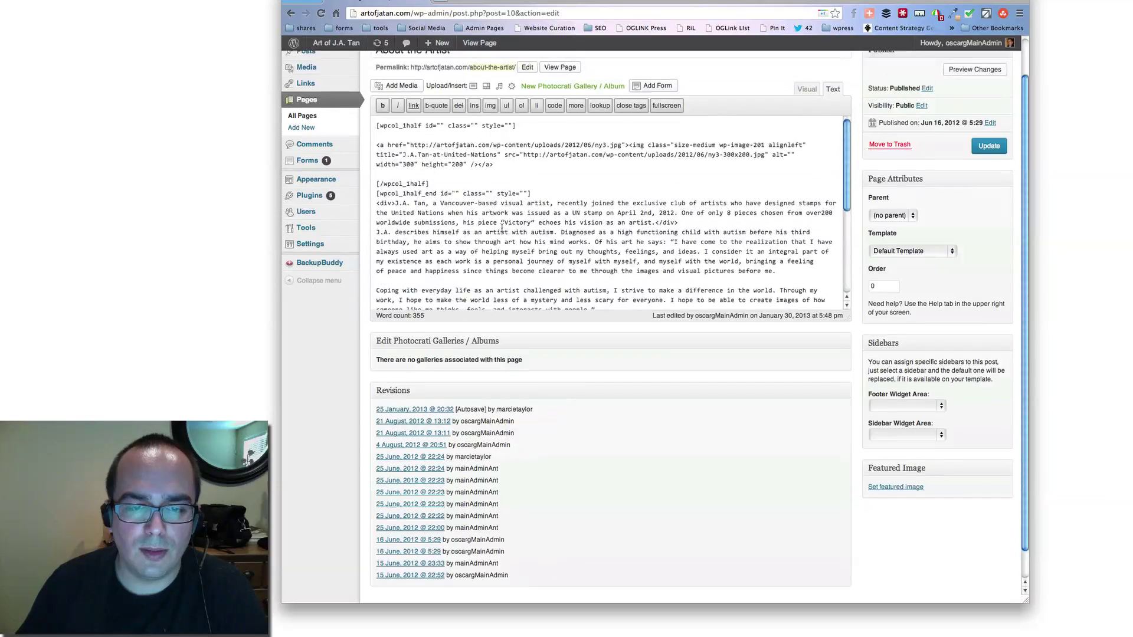
scroll(502, 231, down, 10)
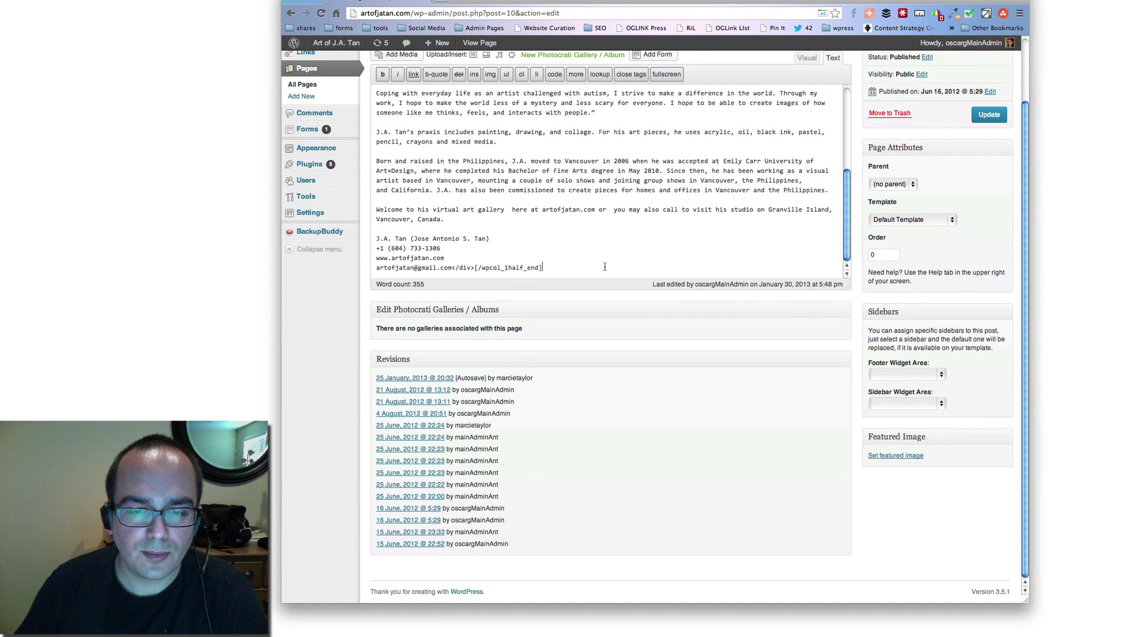
key(Return)
key(Return)
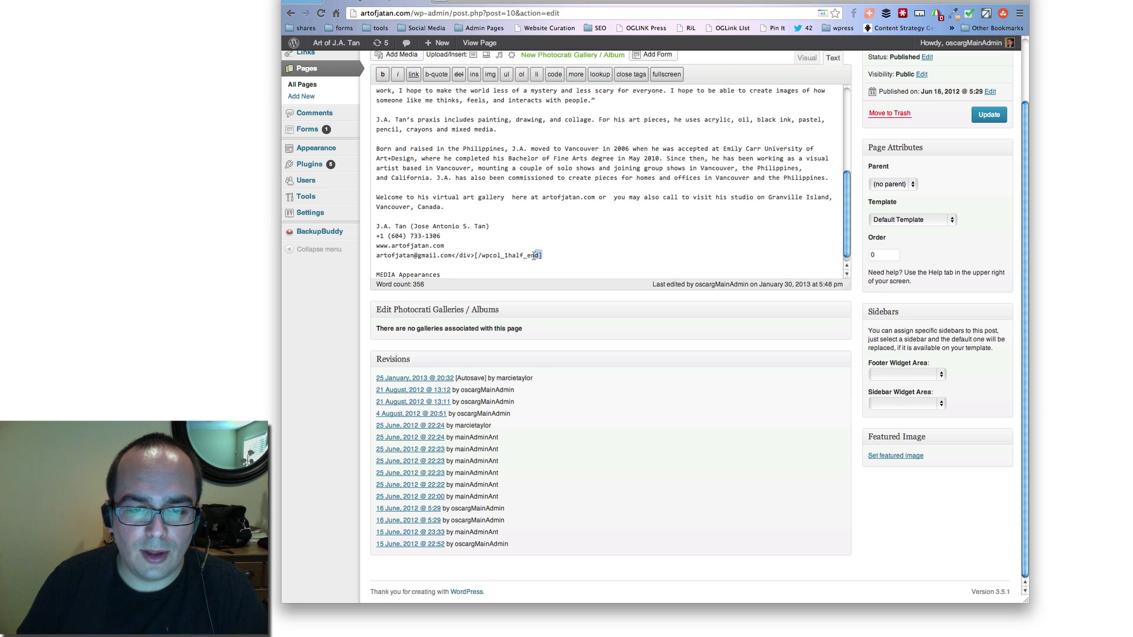
Examine the wpcol_1half and wpcol_1half_end column shortcodes that wrap the photo and the biography text
drag(480, 255, 475, 255)
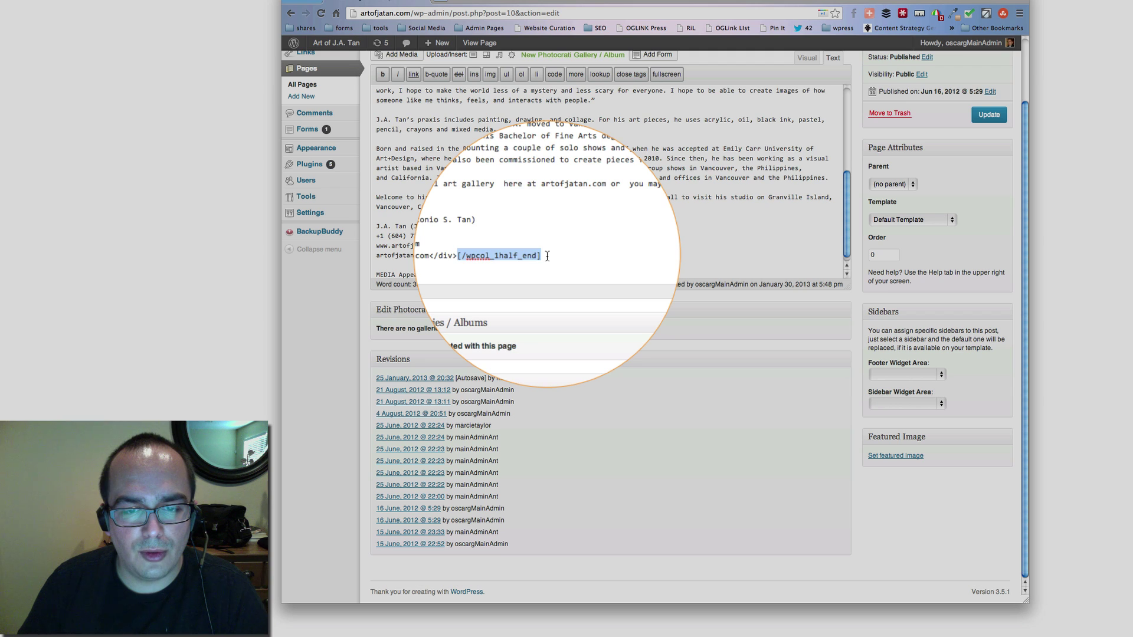
scroll(547, 256, up, 8)
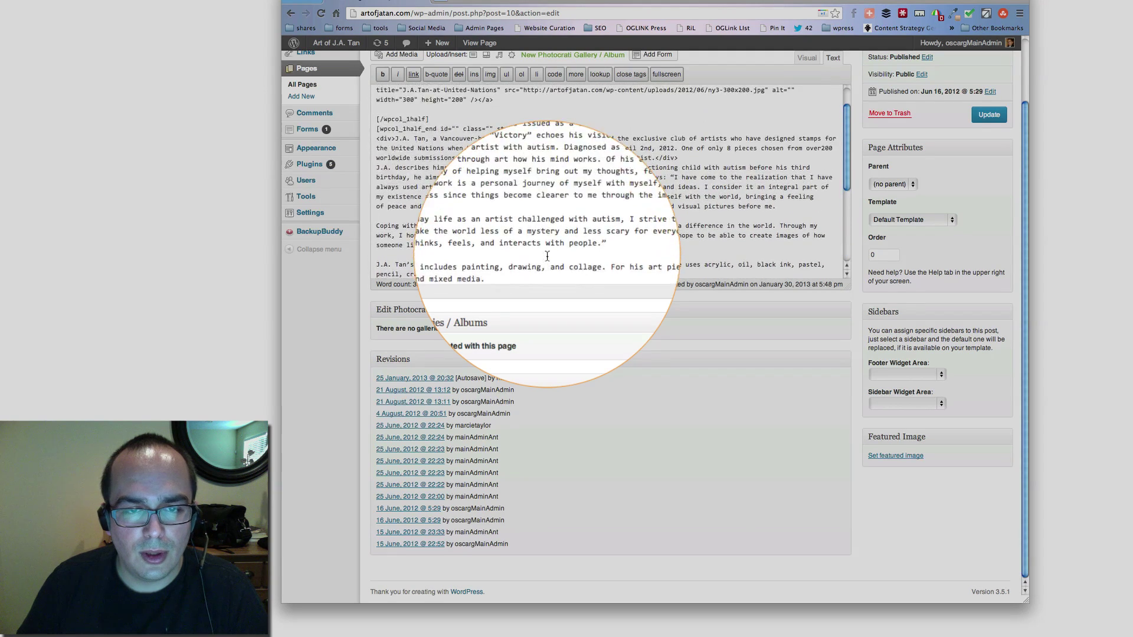
triple_click(445, 130)
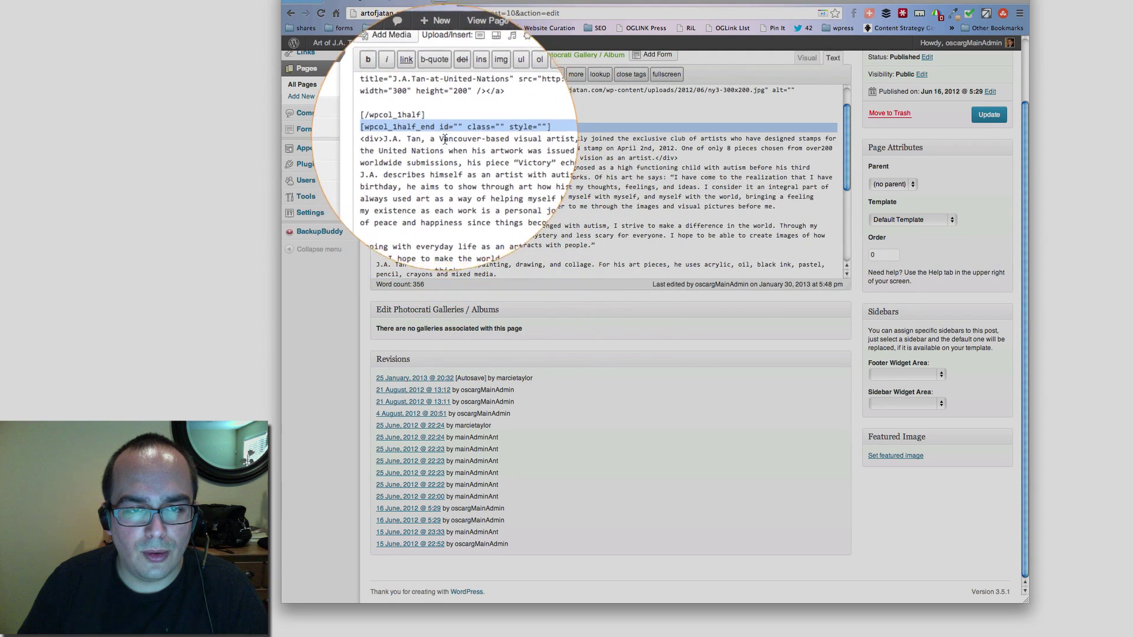
scroll(445, 139, up, 3)
double_click(407, 152)
scroll(486, 176, up, 2)
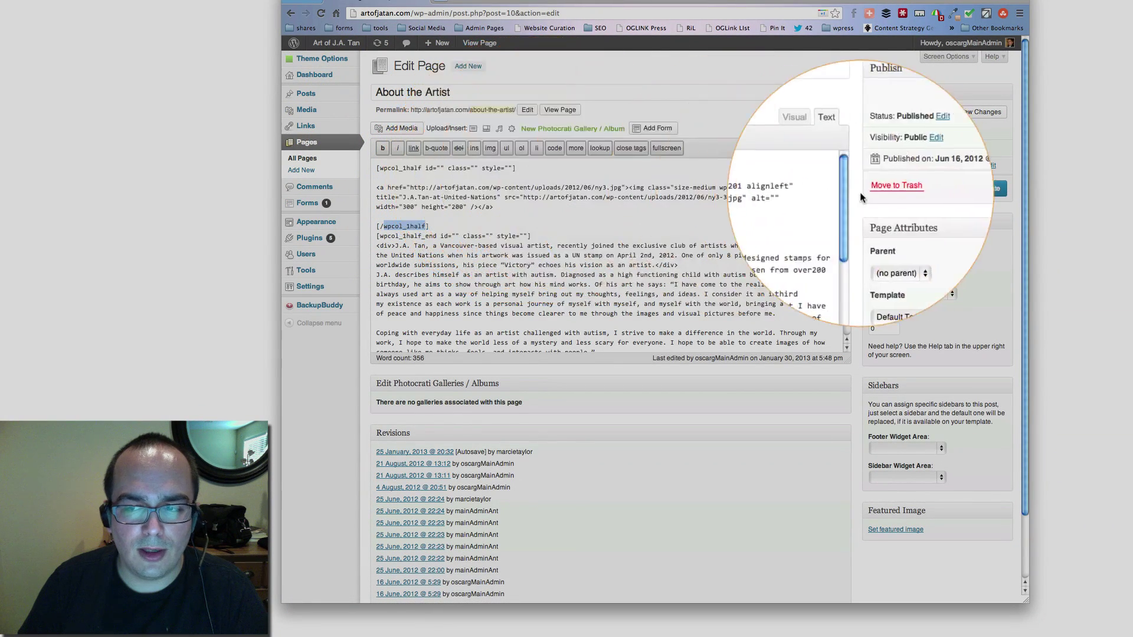
Update the page and check where the MEDIA Appearances text sits on the live About the Artist page
click(989, 188)
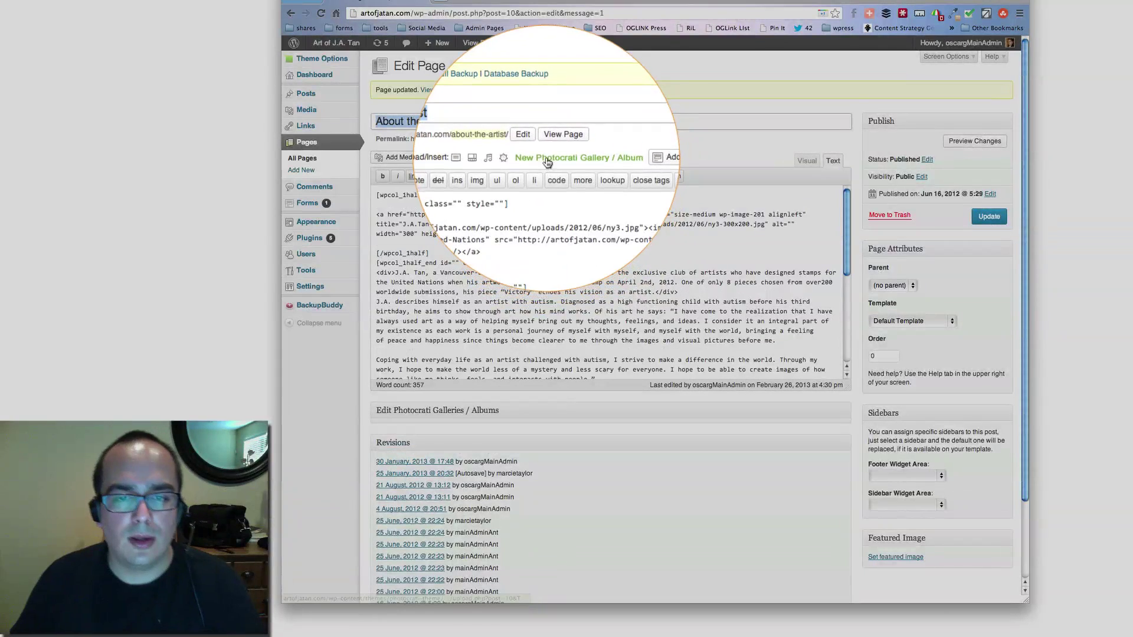
click(555, 138)
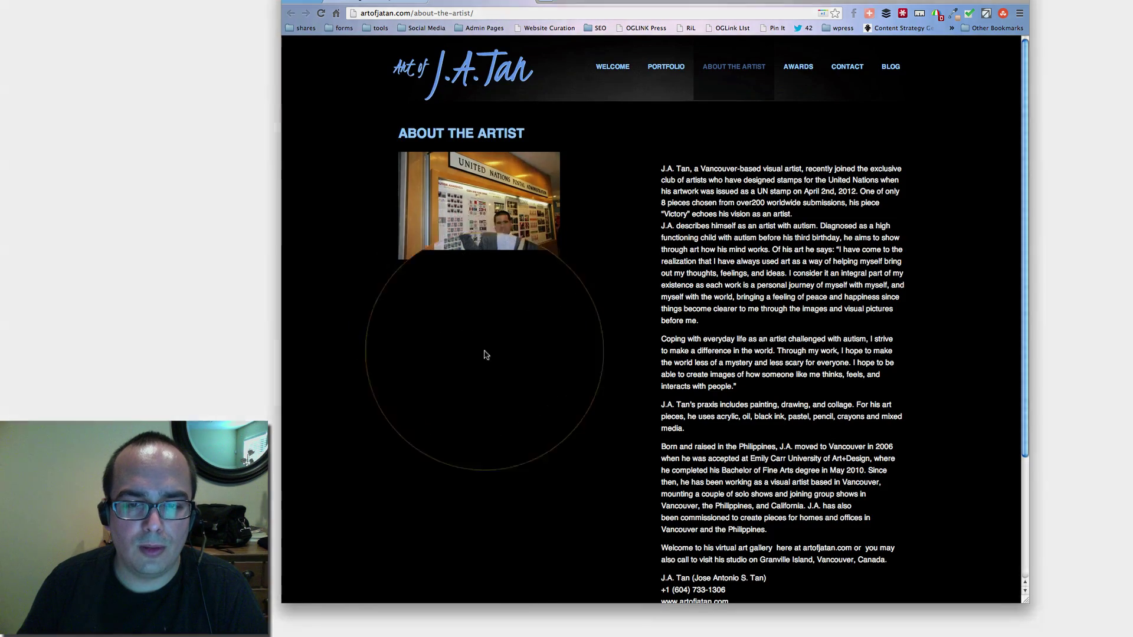
scroll(708, 266, down, 5)
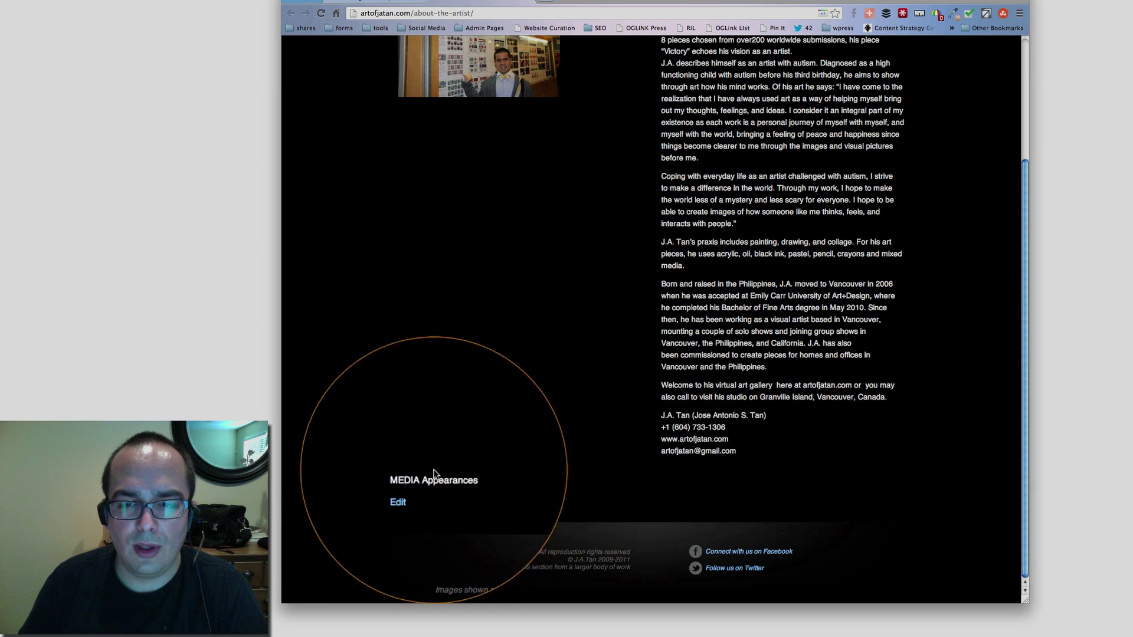
scroll(564, 441, up, 5)
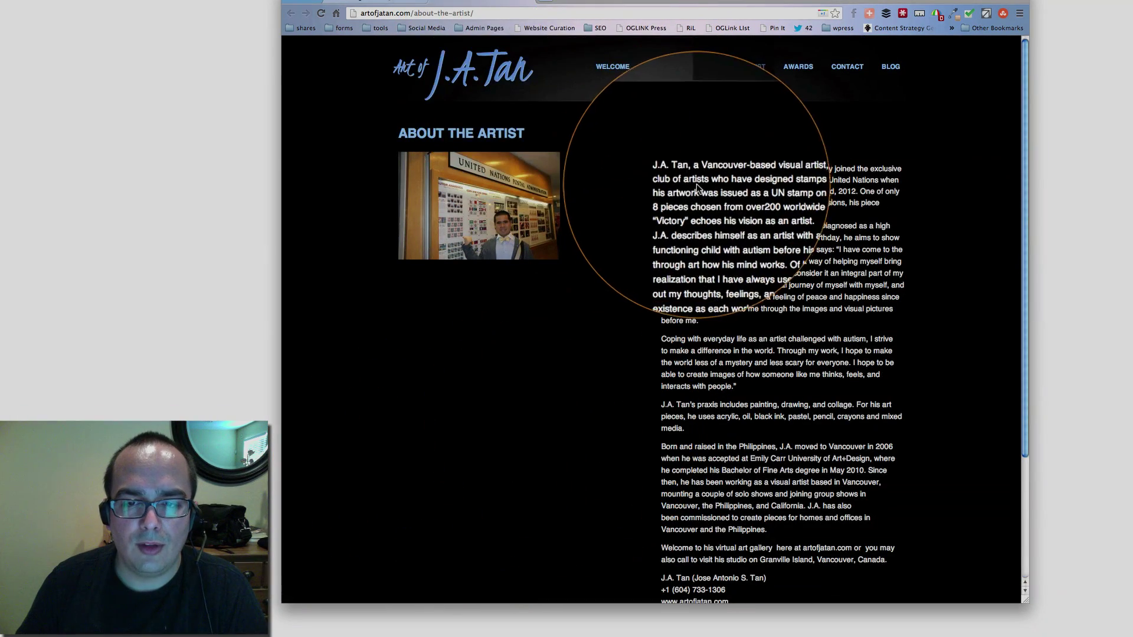
scroll(708, 189, down, 3)
scroll(697, 187, down, 2)
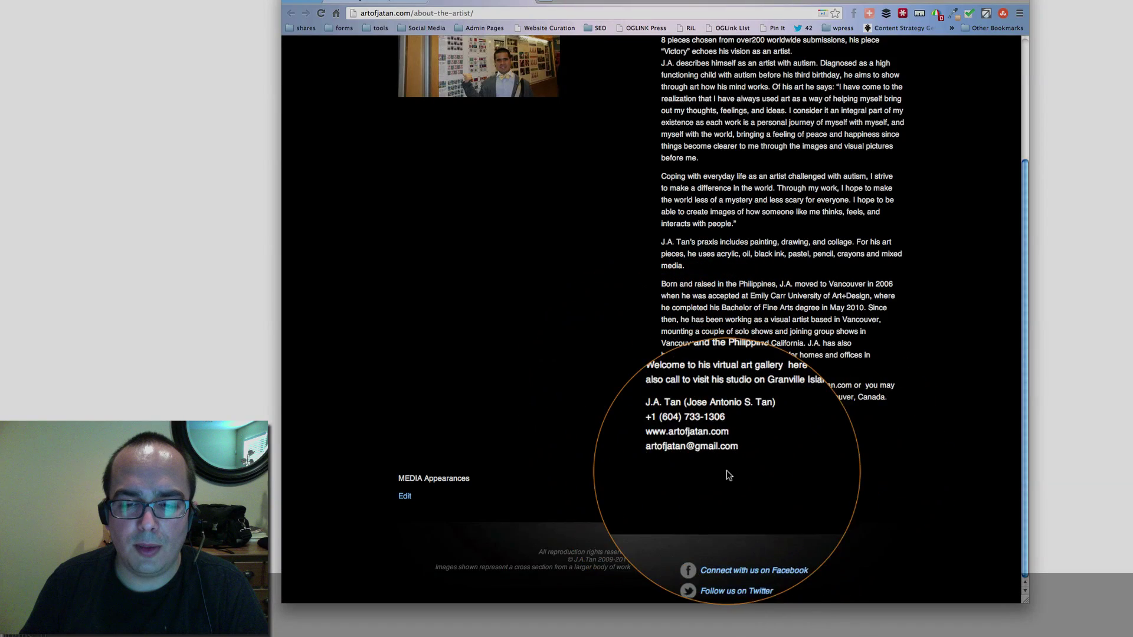
scroll(485, 341, up, 3)
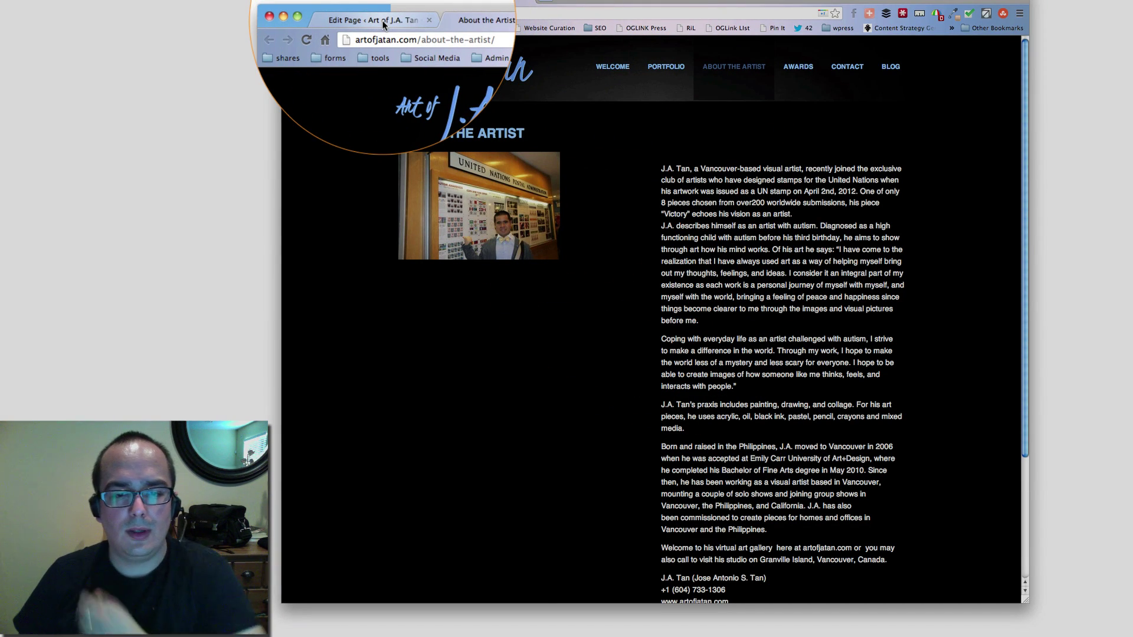
scroll(526, 172, down, 5)
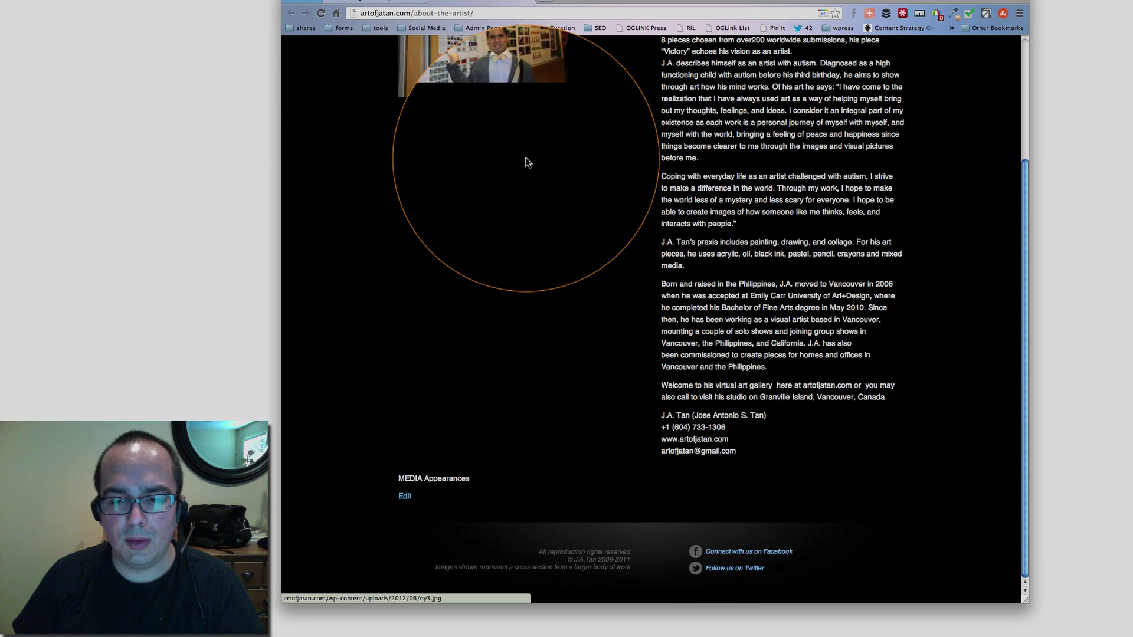
Return to the page editor and remove the blank lines above and below the photo code inside the wpcol_1half shortcode
click(354, 8)
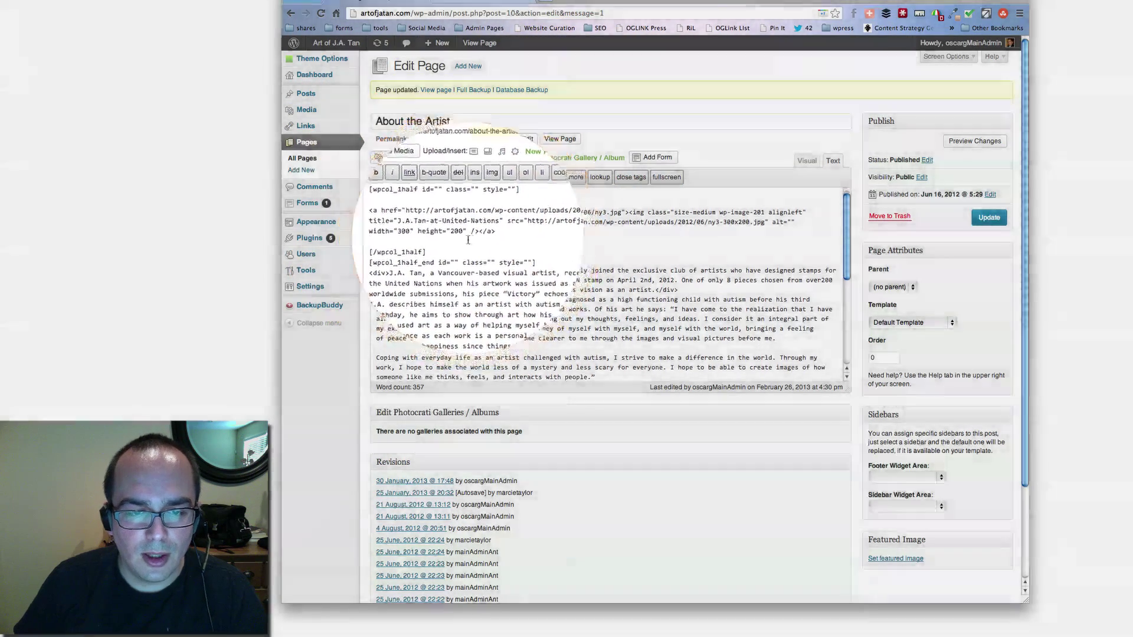
click(466, 240)
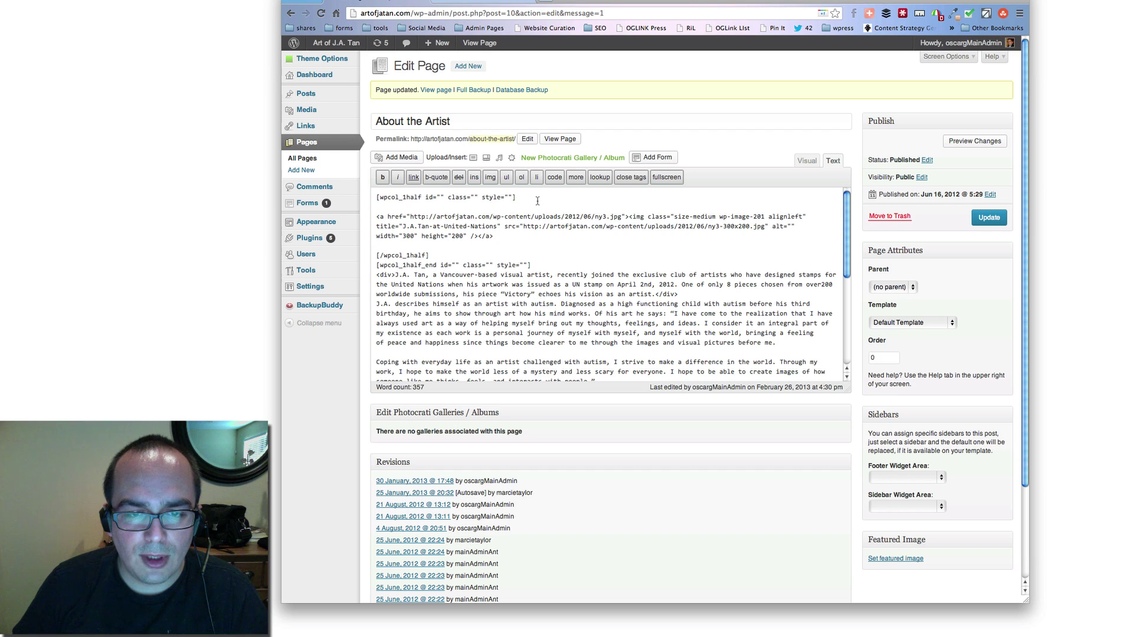
drag(537, 201, 384, 199)
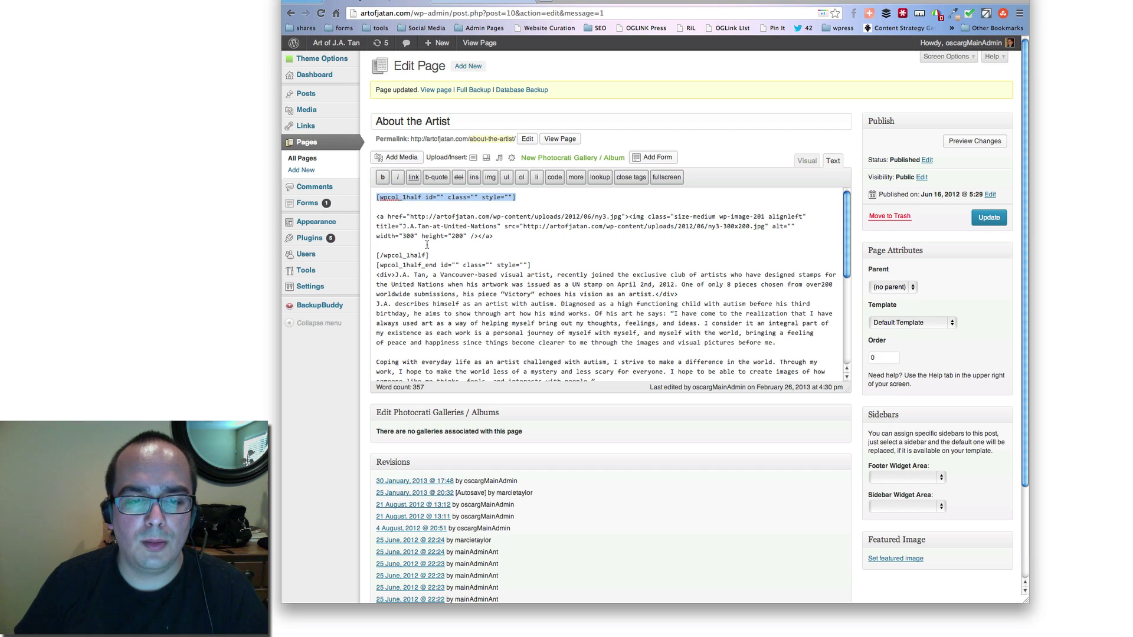
drag(437, 256, 378, 256)
click(391, 244)
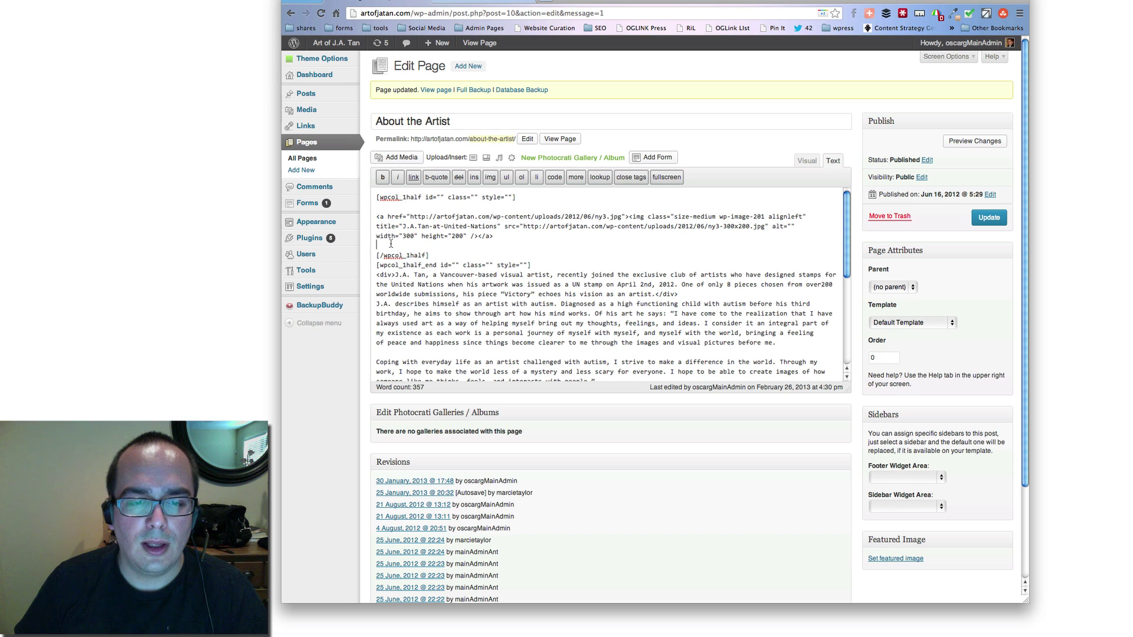
key(BackSpace)
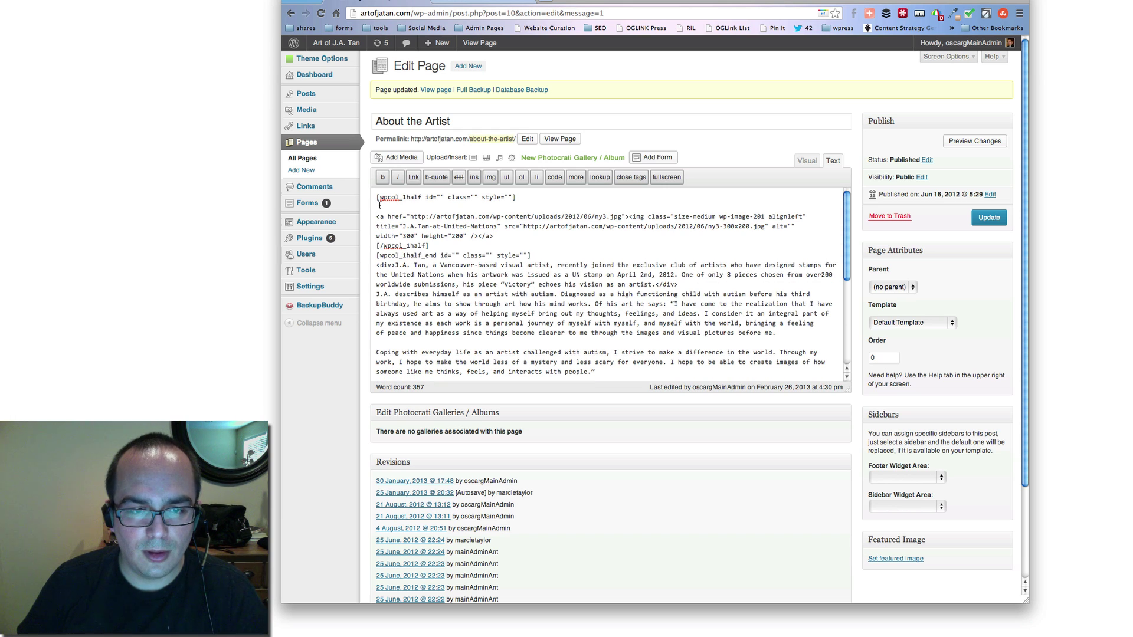
key(BackSpace)
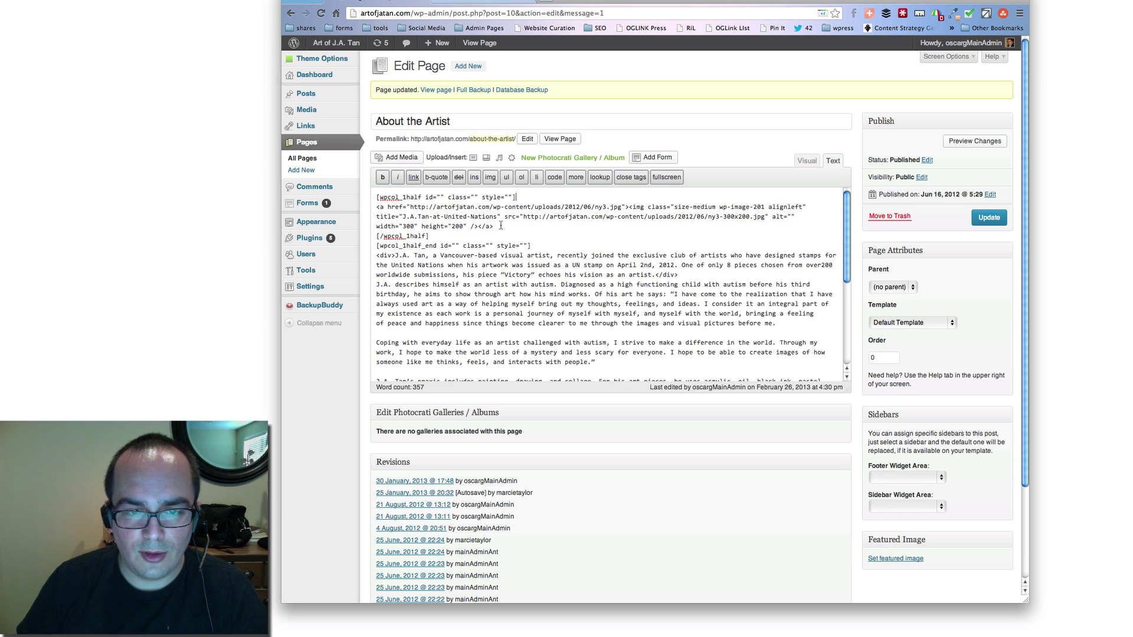
Add the test line "text left column" directly below the photo code, before the closing [/wpcol_1half] shortcode
drag(500, 225, 394, 206)
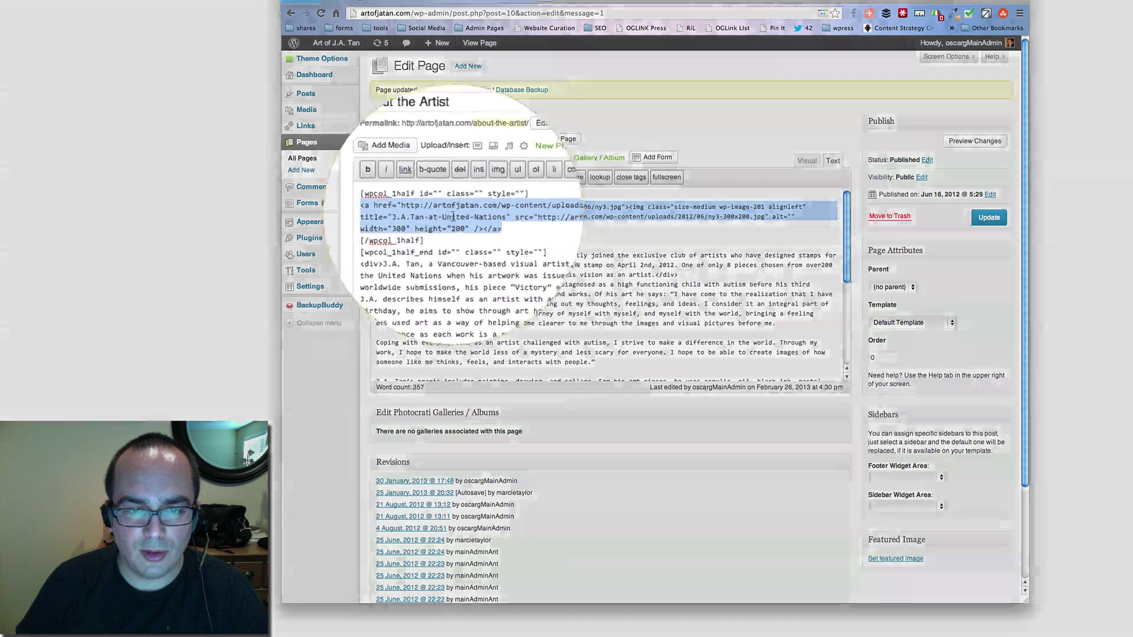
click(502, 226)
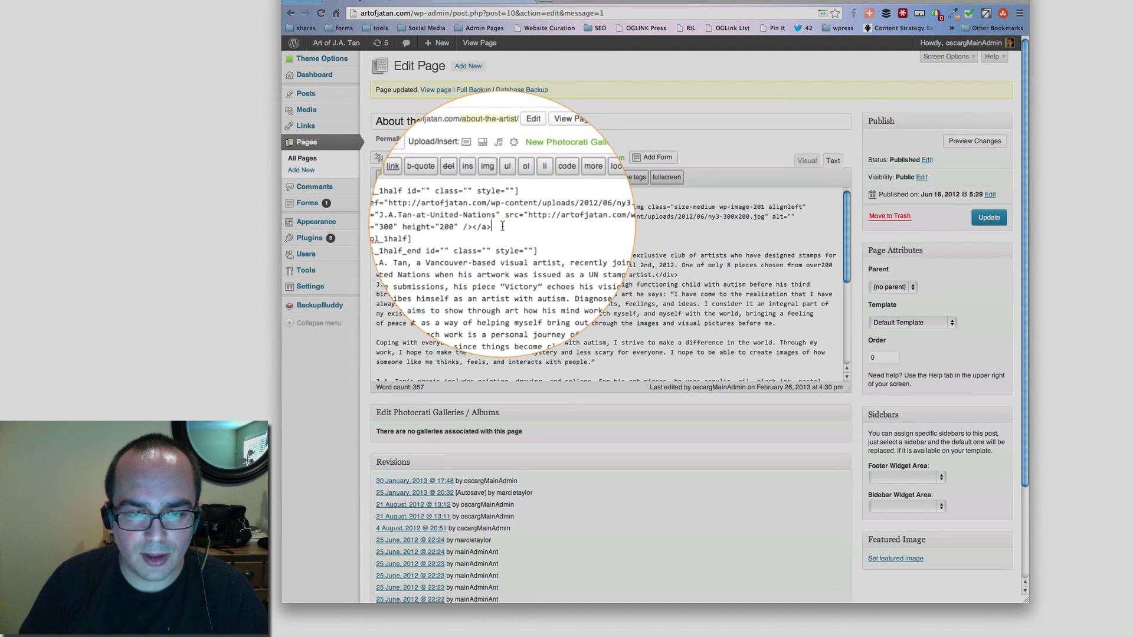
key(Return)
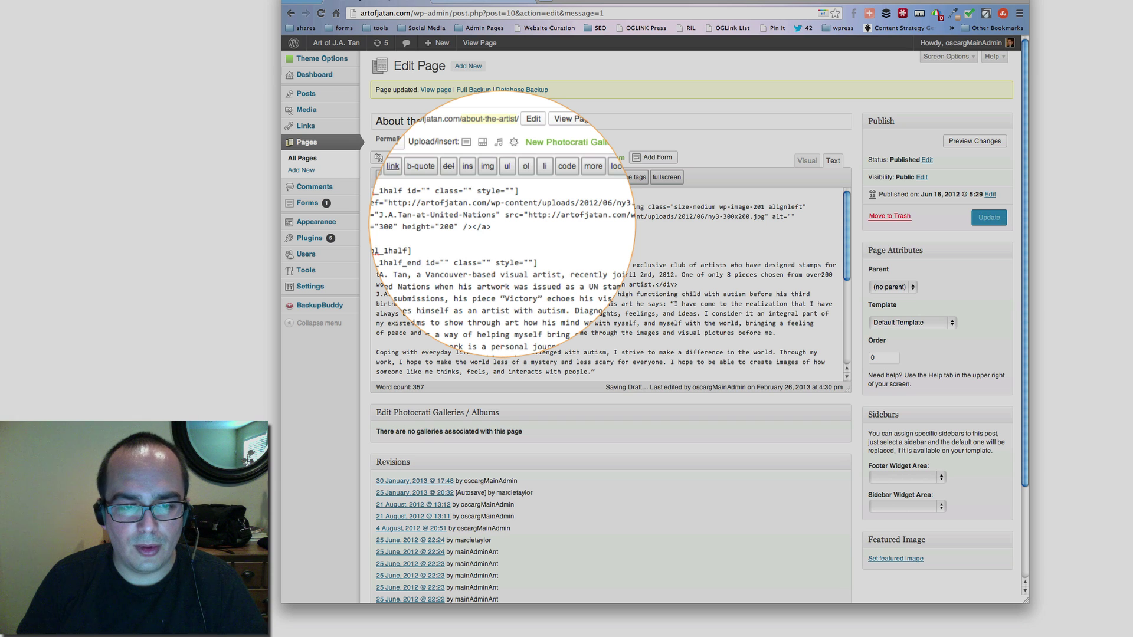
text(left colum)
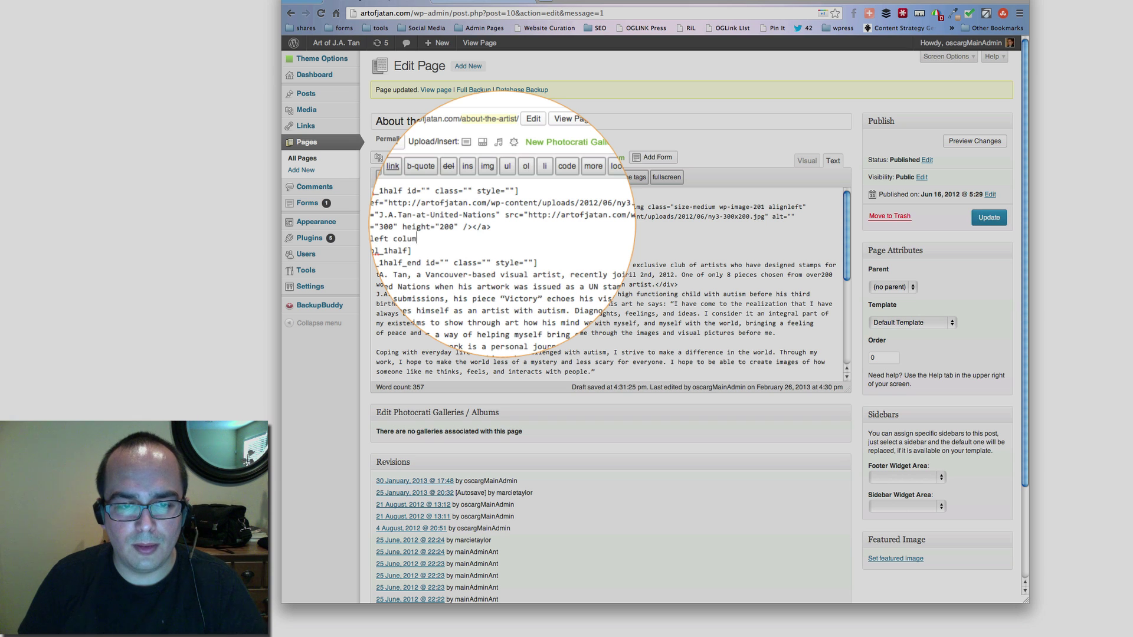
text(n)
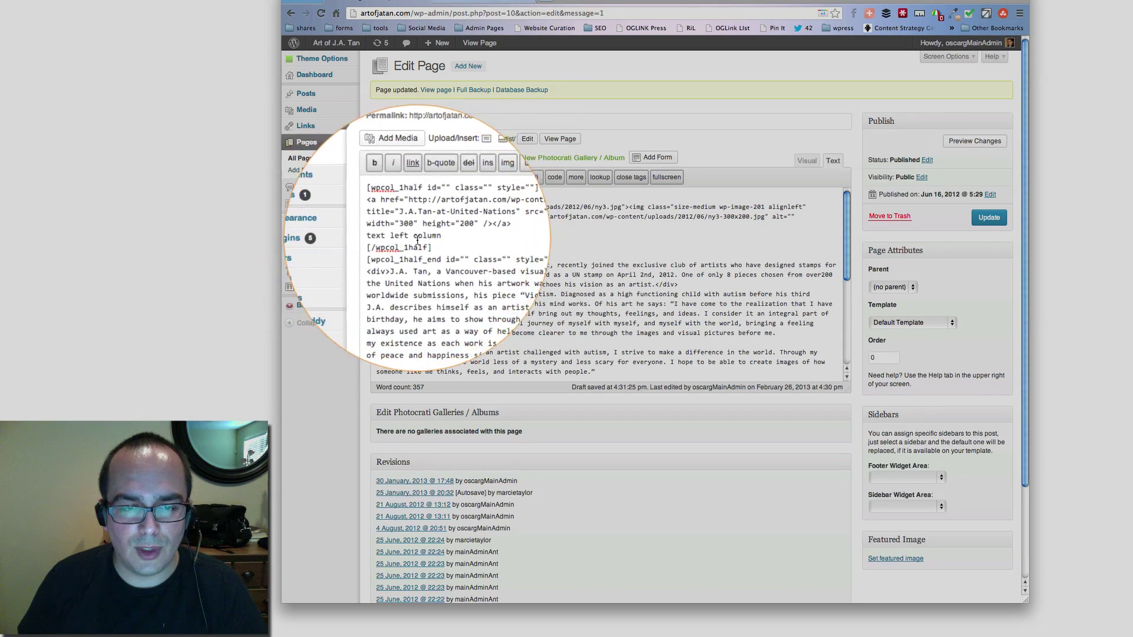
Update the page and reload the live About the Artist page to check where the test line falls beside the photo
click(989, 217)
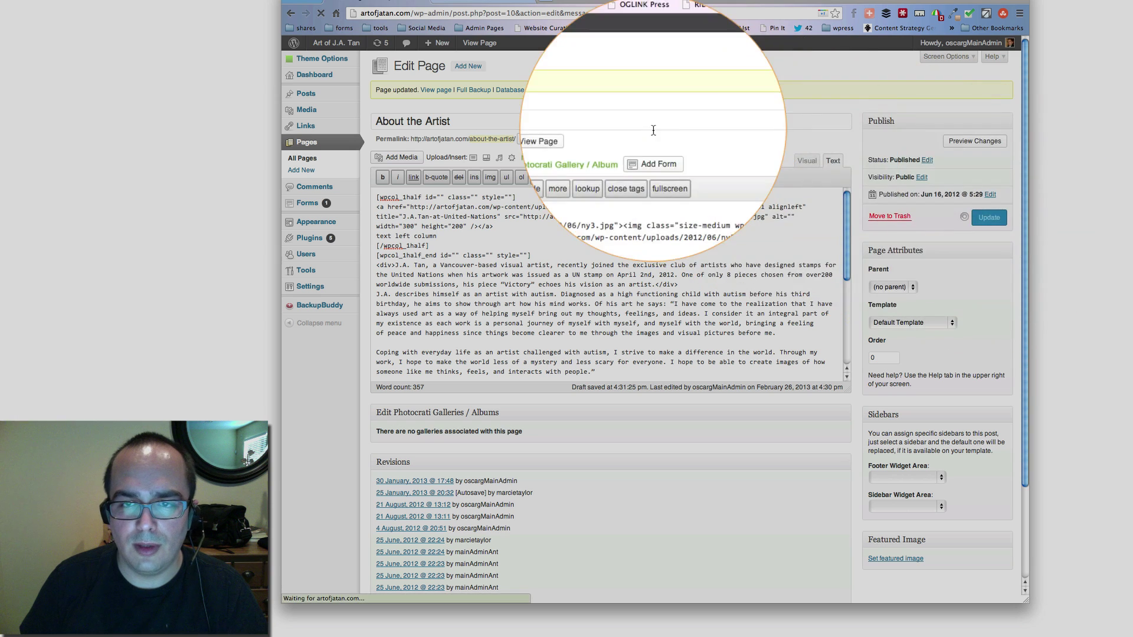
click(448, 17)
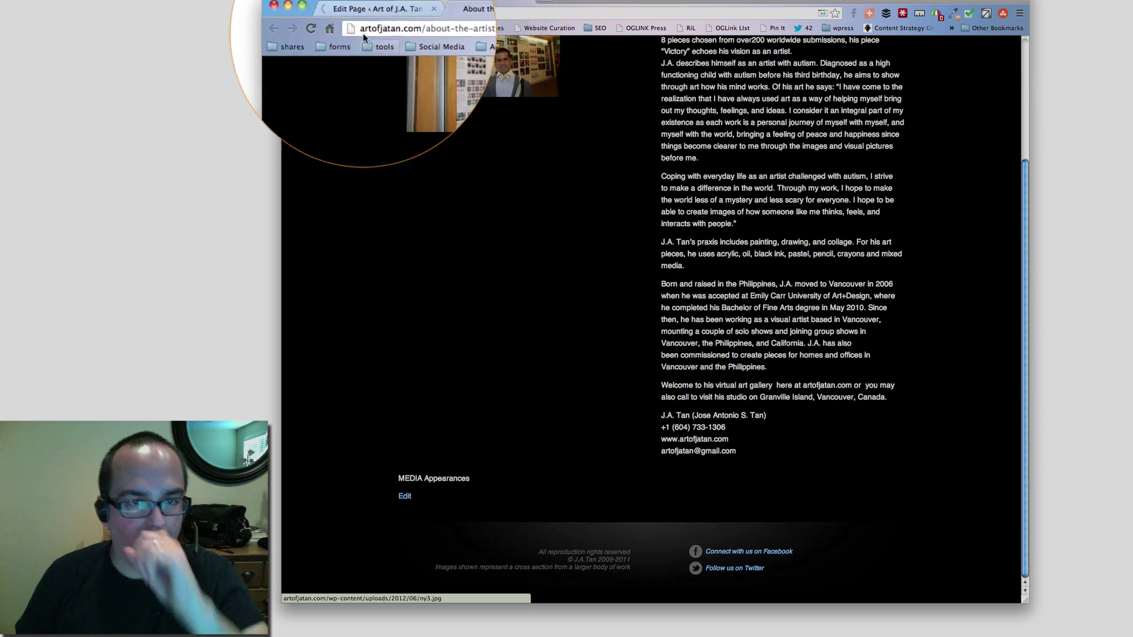
click(331, 22)
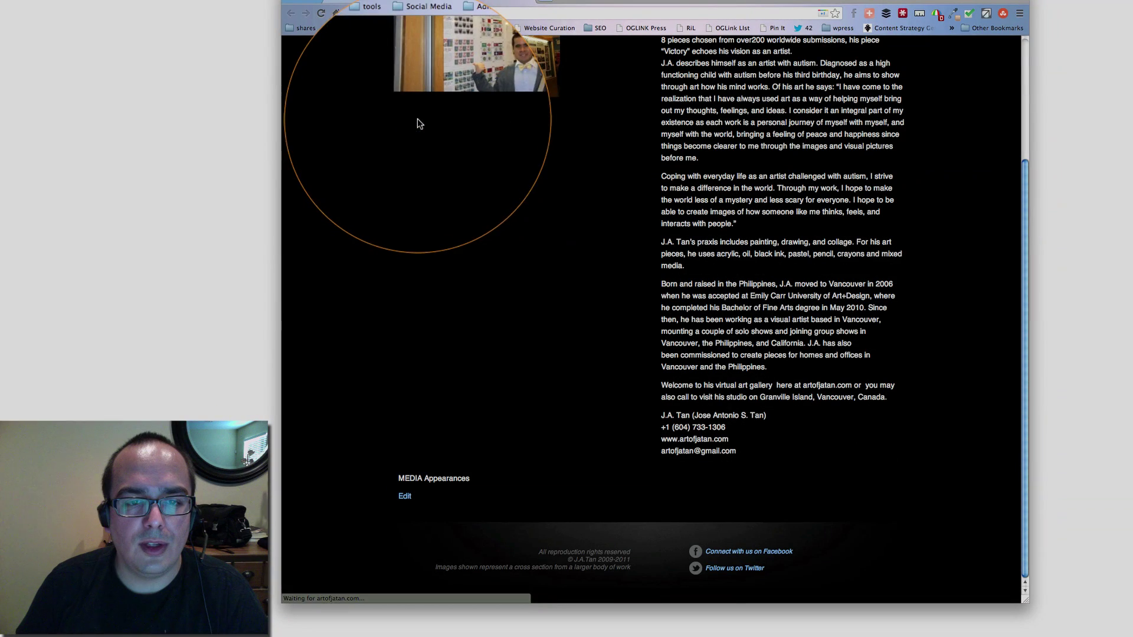
scroll(411, 165, up, 3)
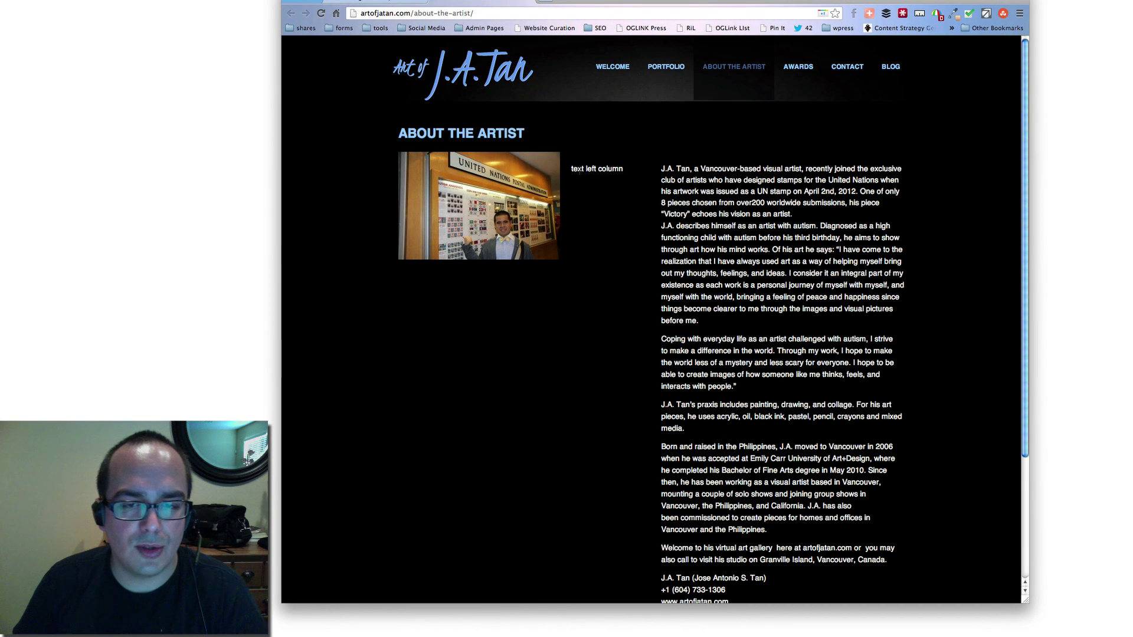
Replace the "text left column" line in the page code with <div class="reset clear"></div>
click(376, 2)
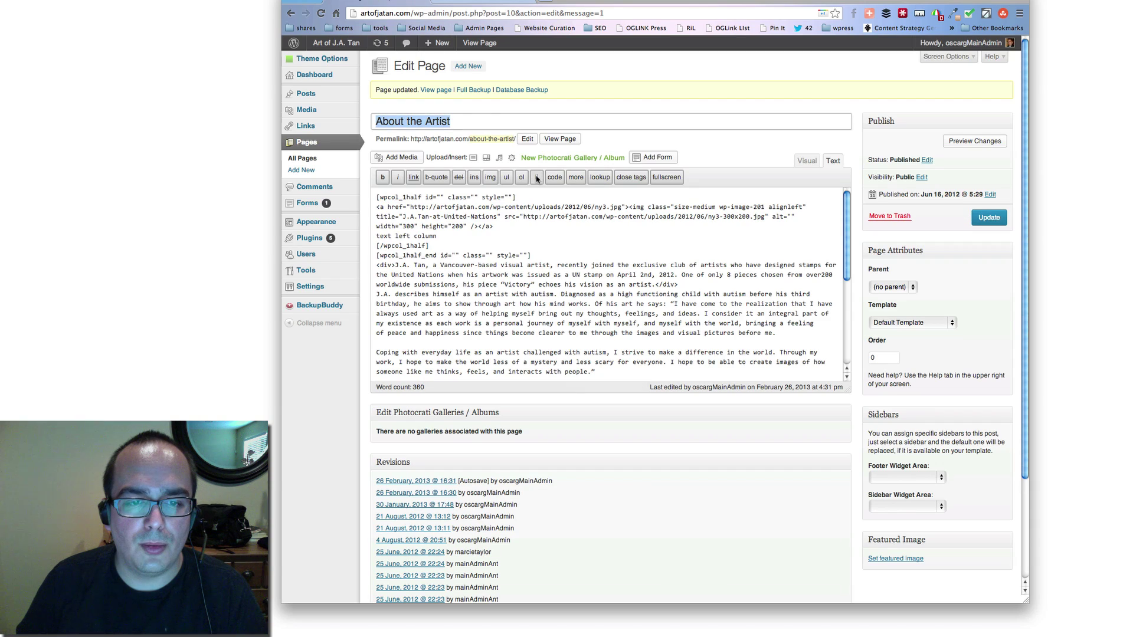
triple_click(444, 236)
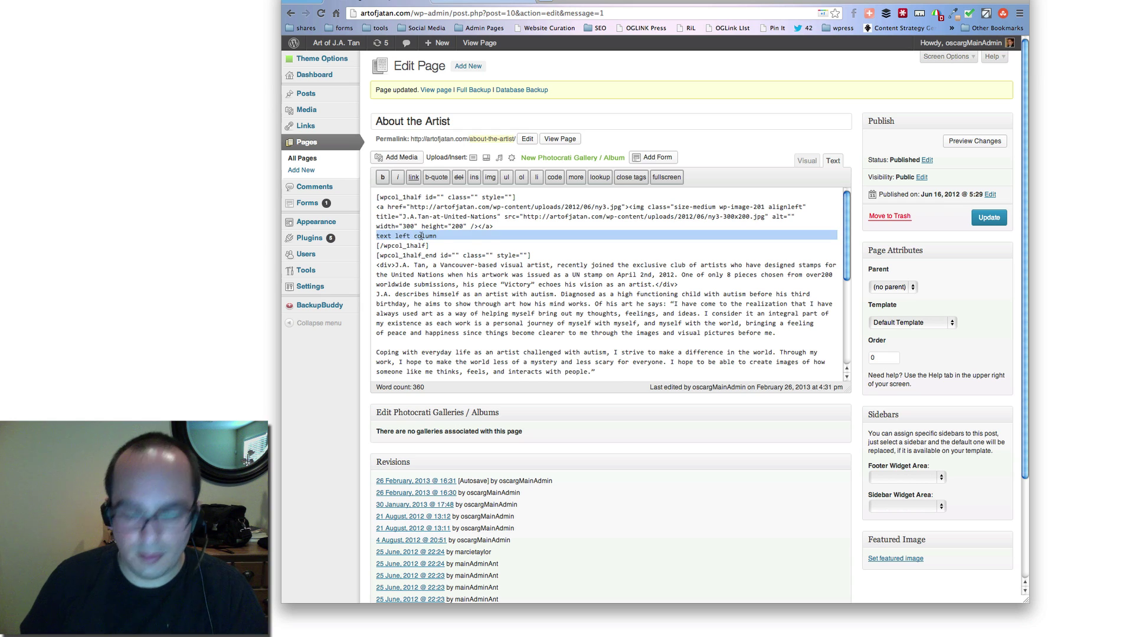
key(BackSpace)
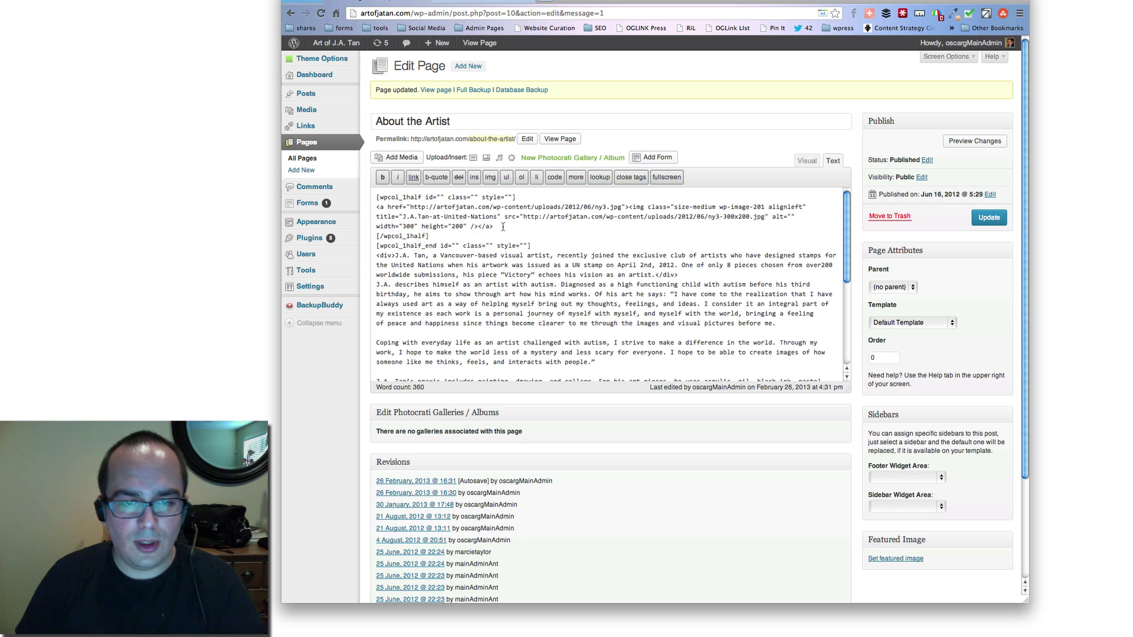
key(Return)
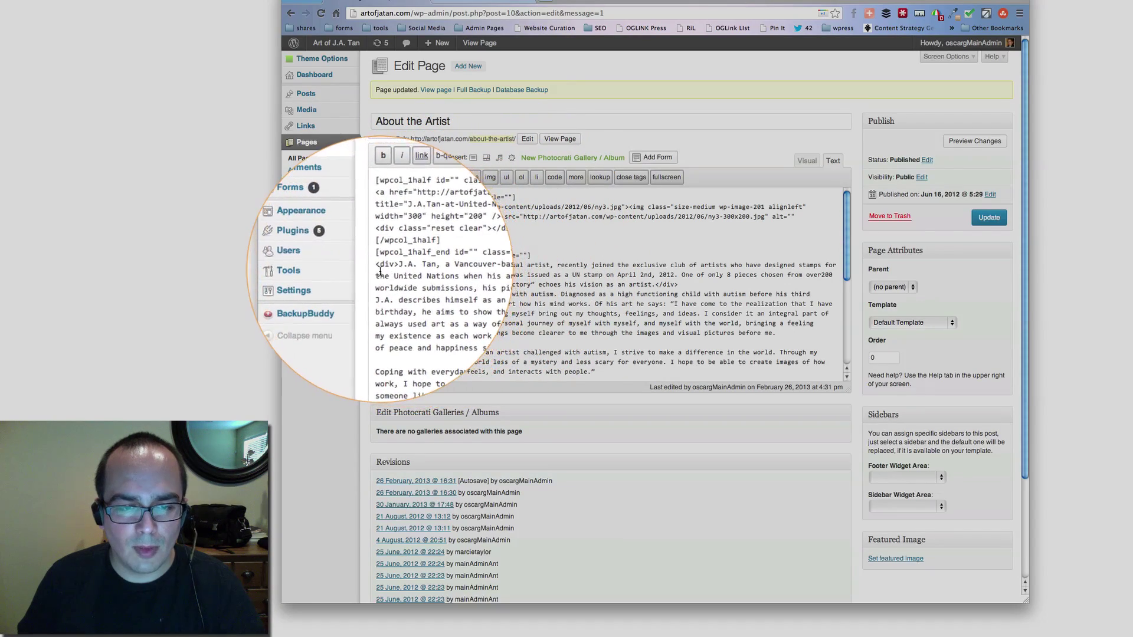
Move the biography text from the wpcol_1half_end column to below the reset clear div in the first column, leaving "Placeholder" in its place
scroll(397, 284, down, 3)
drag(373, 229, 482, 375)
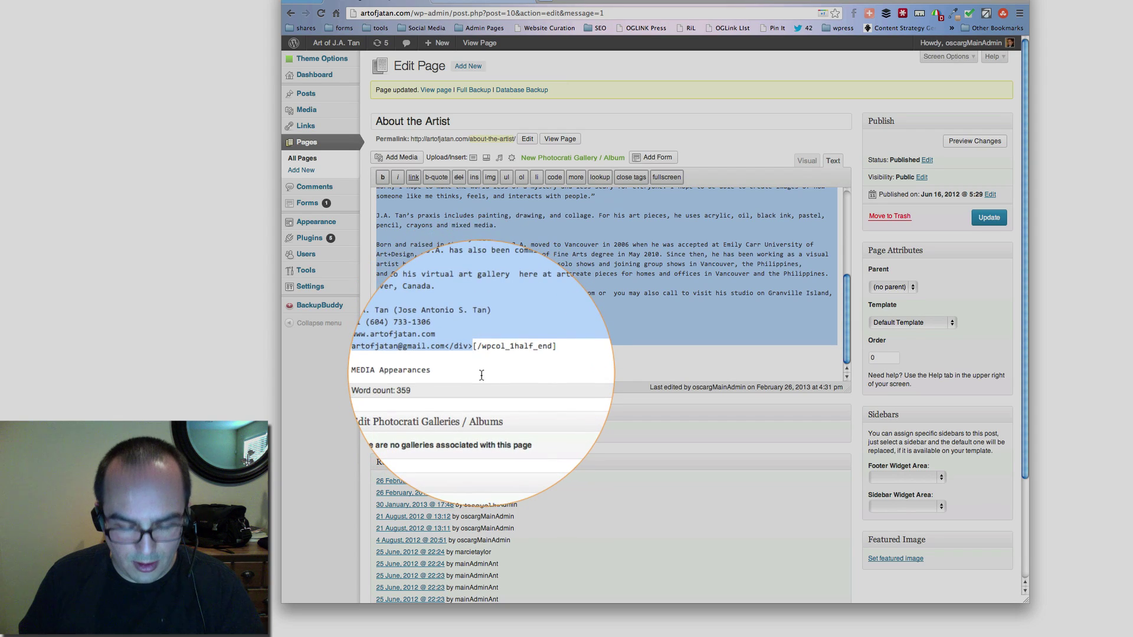
key(BackSpace)
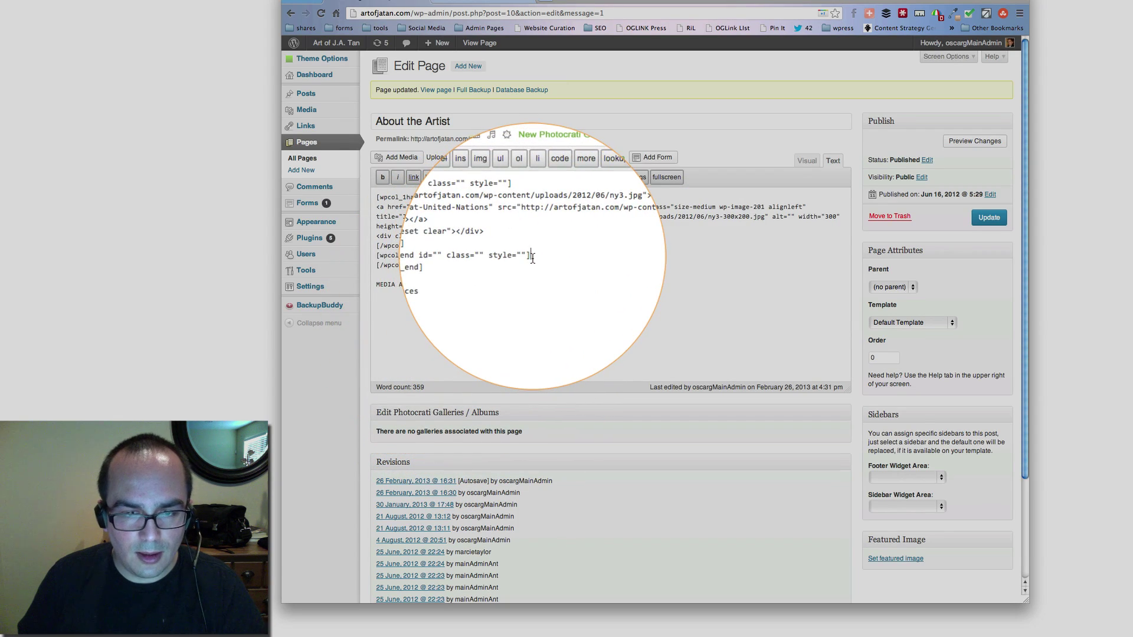
key(Return)
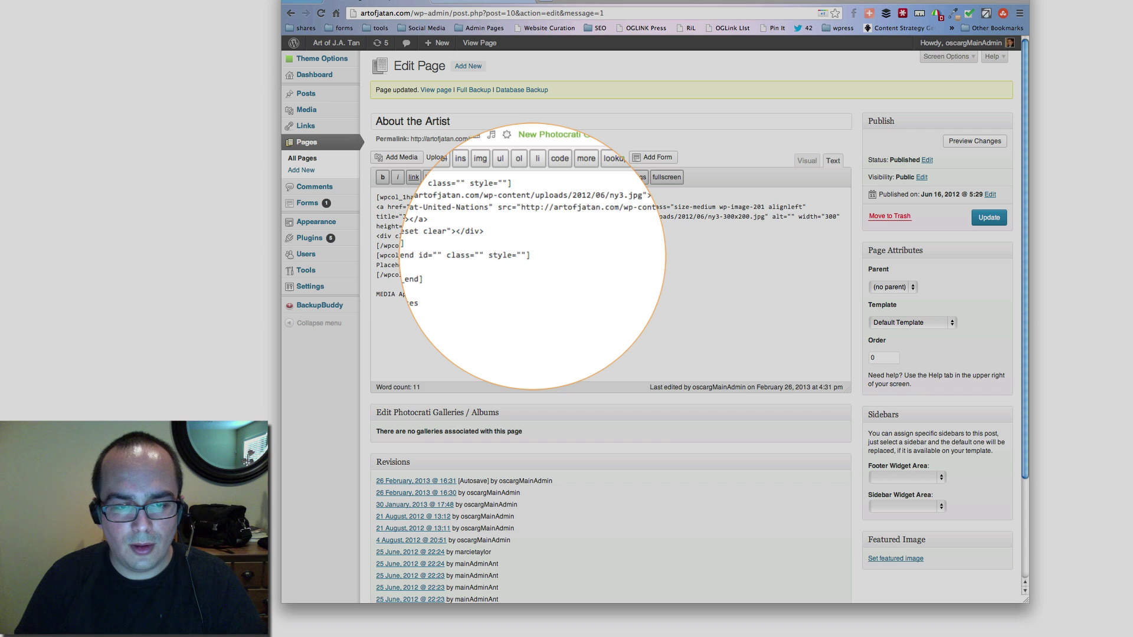
click(501, 235)
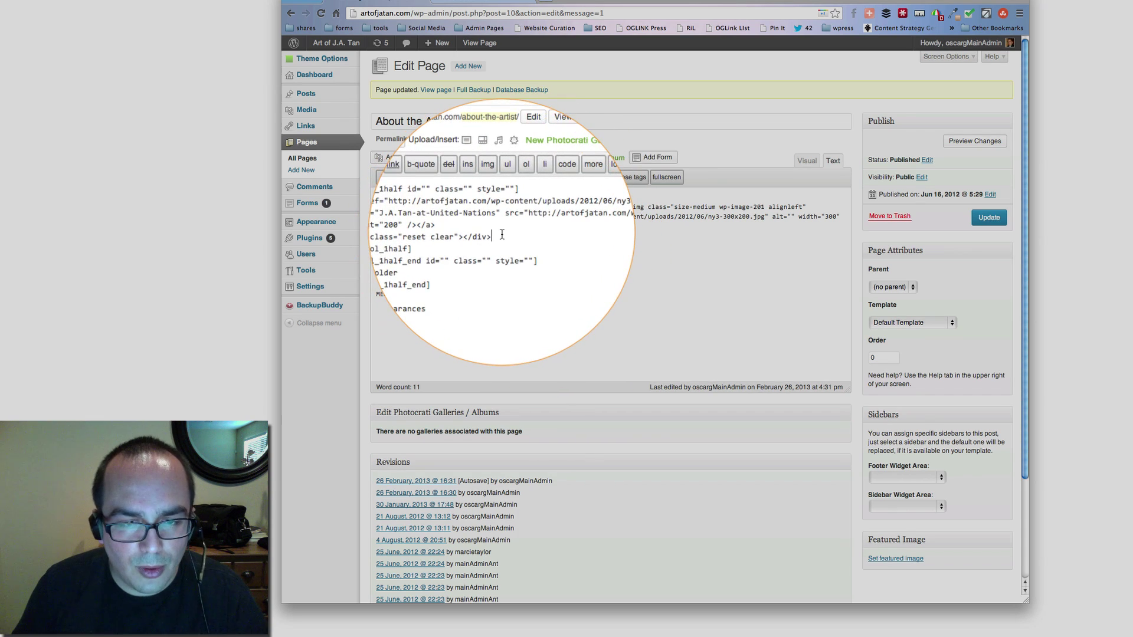
key(ctrl+v)
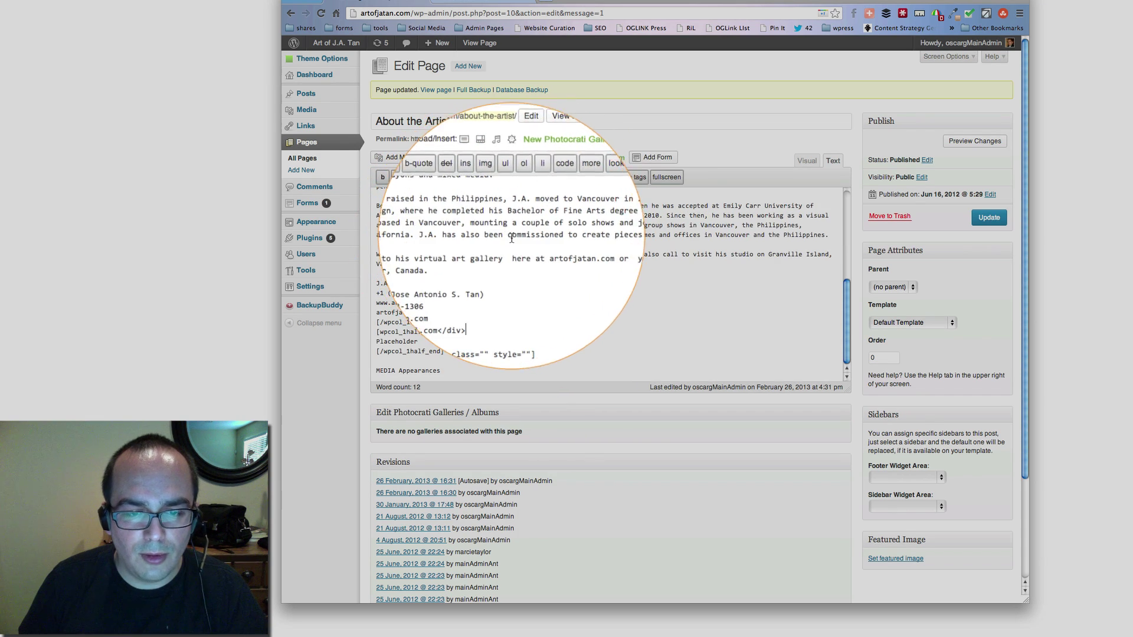
Update the page and check the rearranged columns on the reloaded live page, down to the MEDIA Appearances line
click(989, 217)
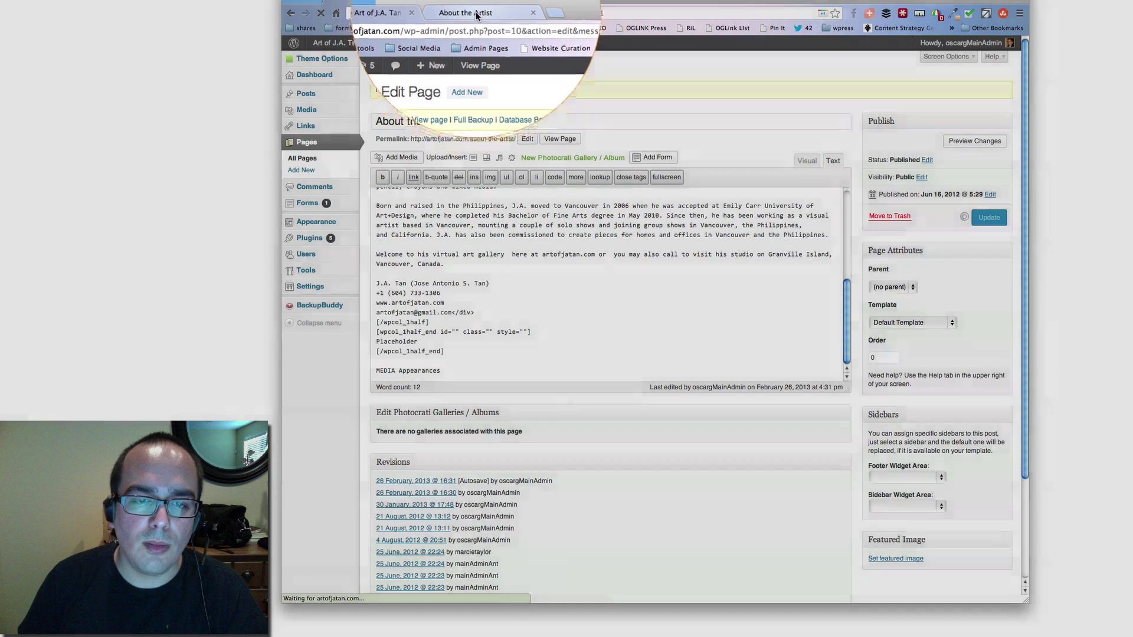
click(477, 13)
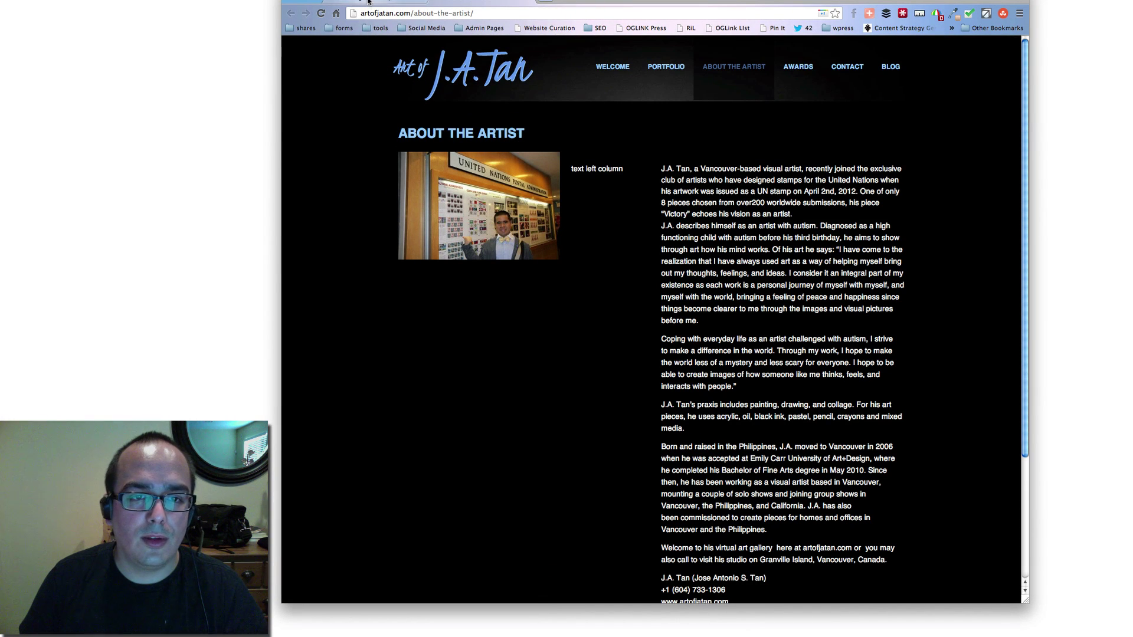
click(367, 2)
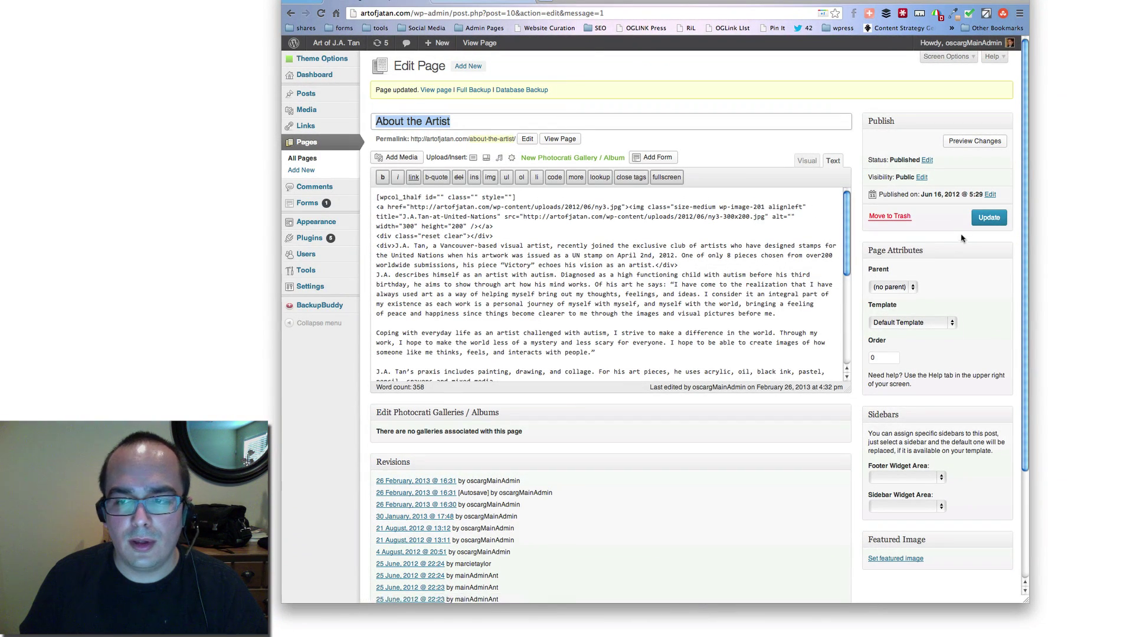
click(989, 217)
click(459, 1)
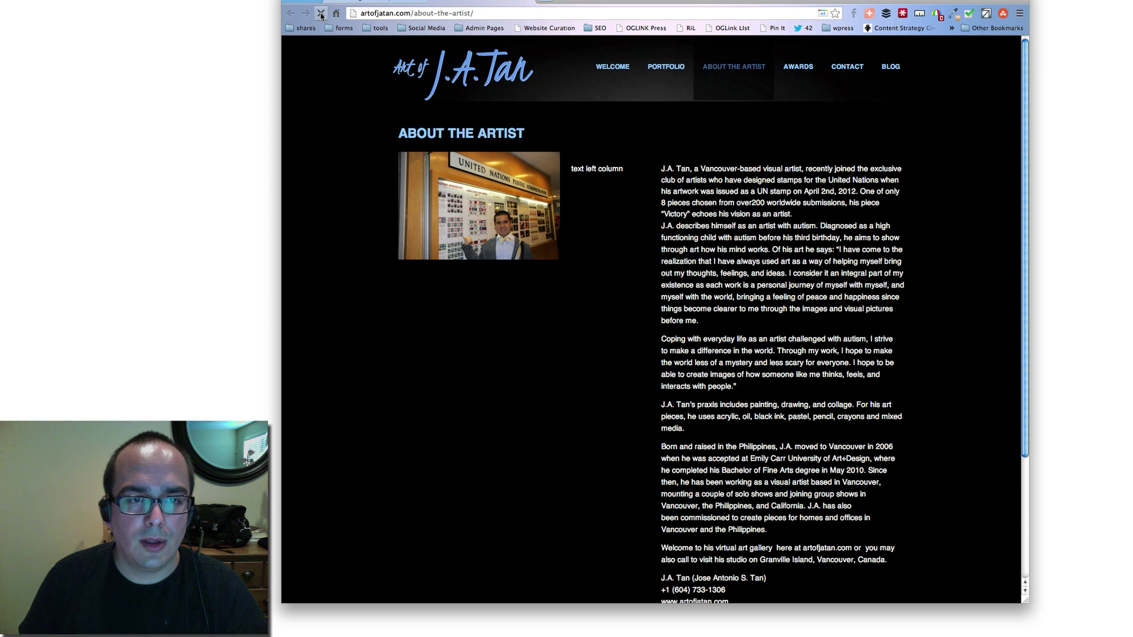
click(321, 13)
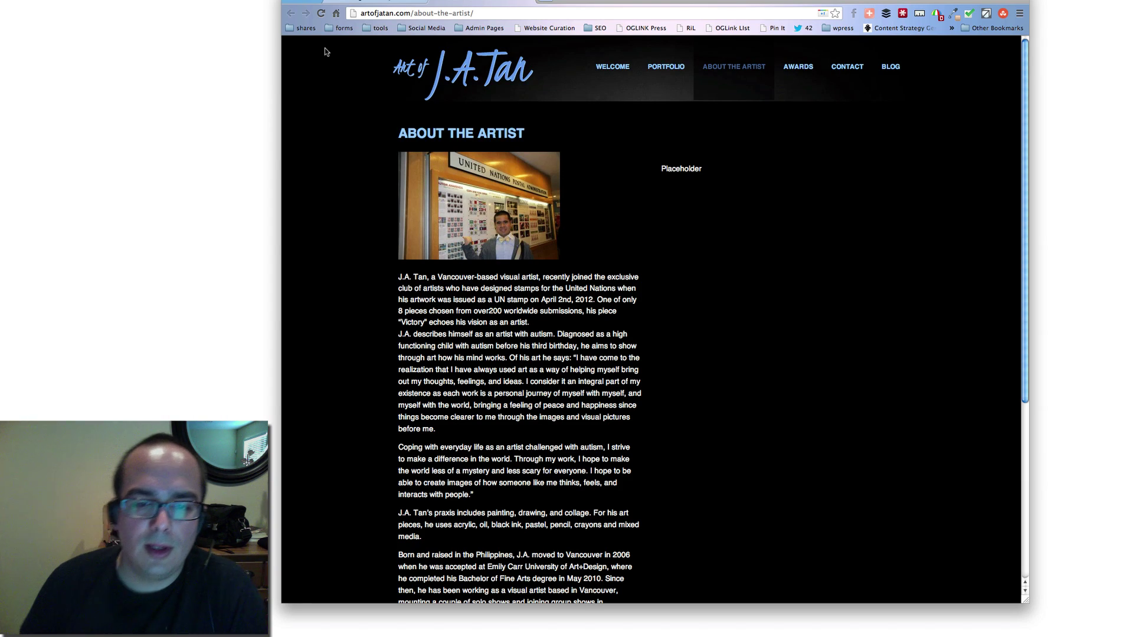
scroll(476, 203, down, 5)
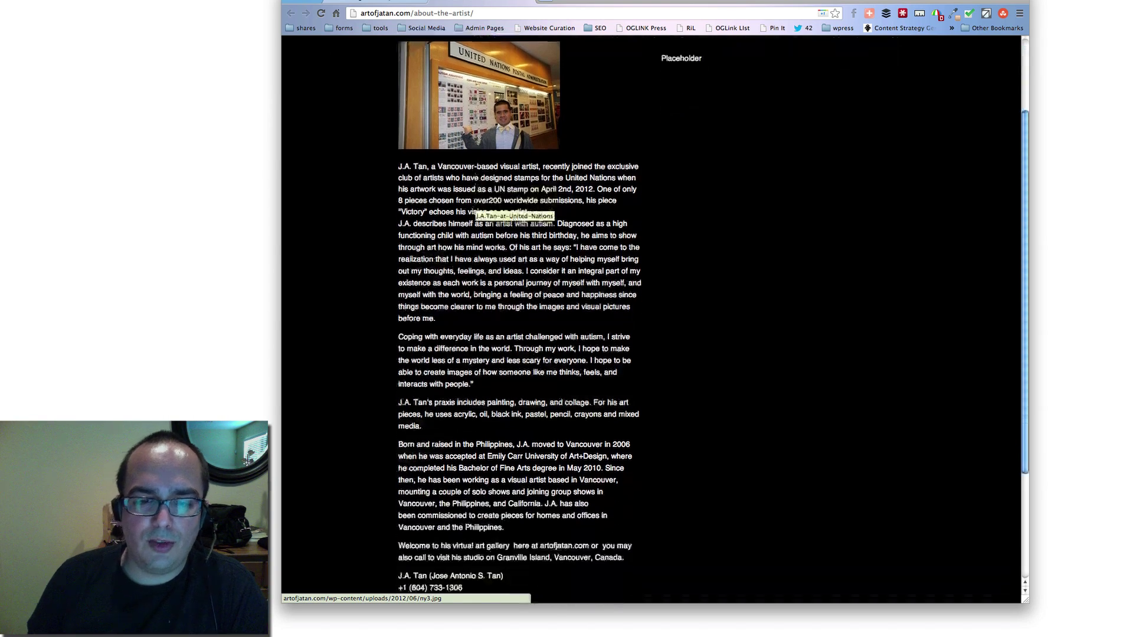
scroll(462, 217, down, 2)
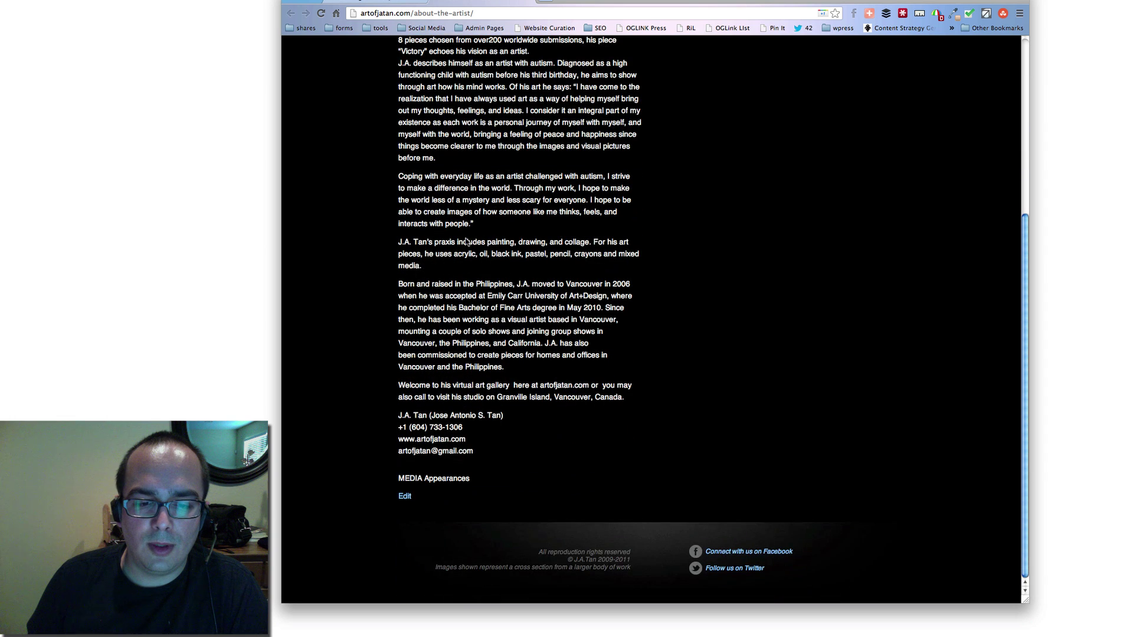
scroll(485, 284, up, 7)
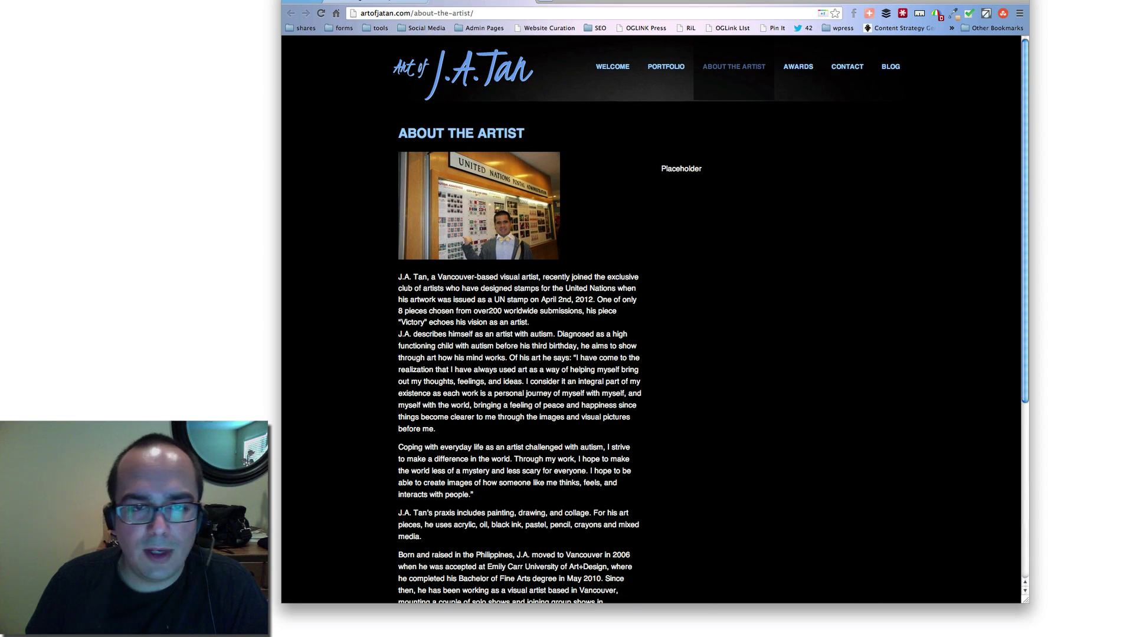
Switch to the Media Interviews document in Word and open the YouTube link of the first 2012 entry in the browser
key(ctrl+Tab)
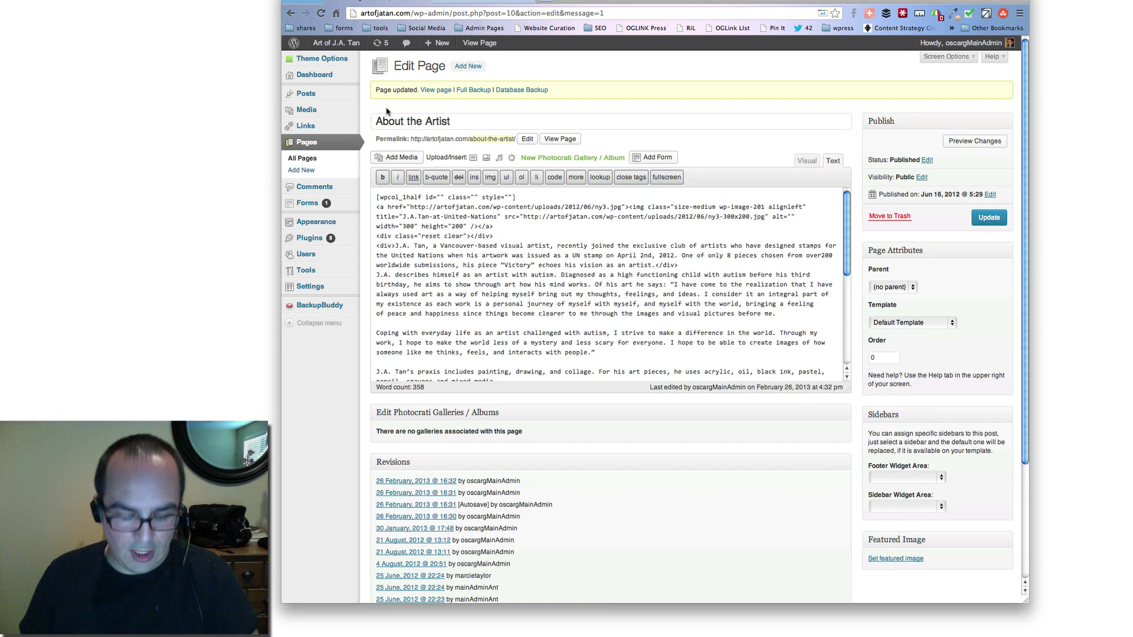
key(super+Tab)
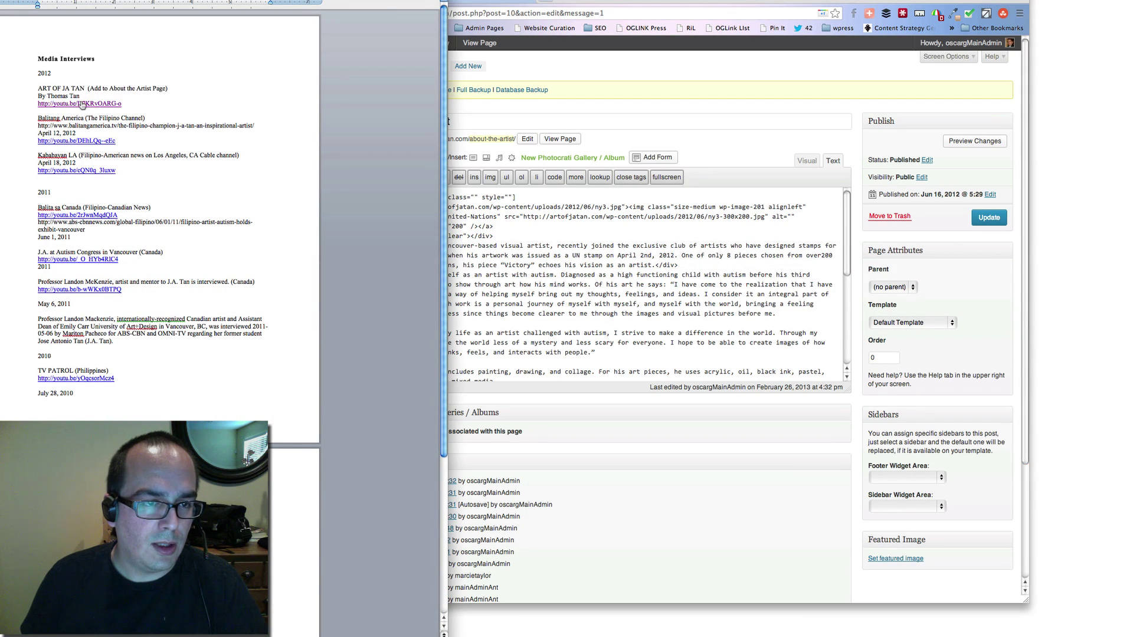
drag(124, 106, 55, 105)
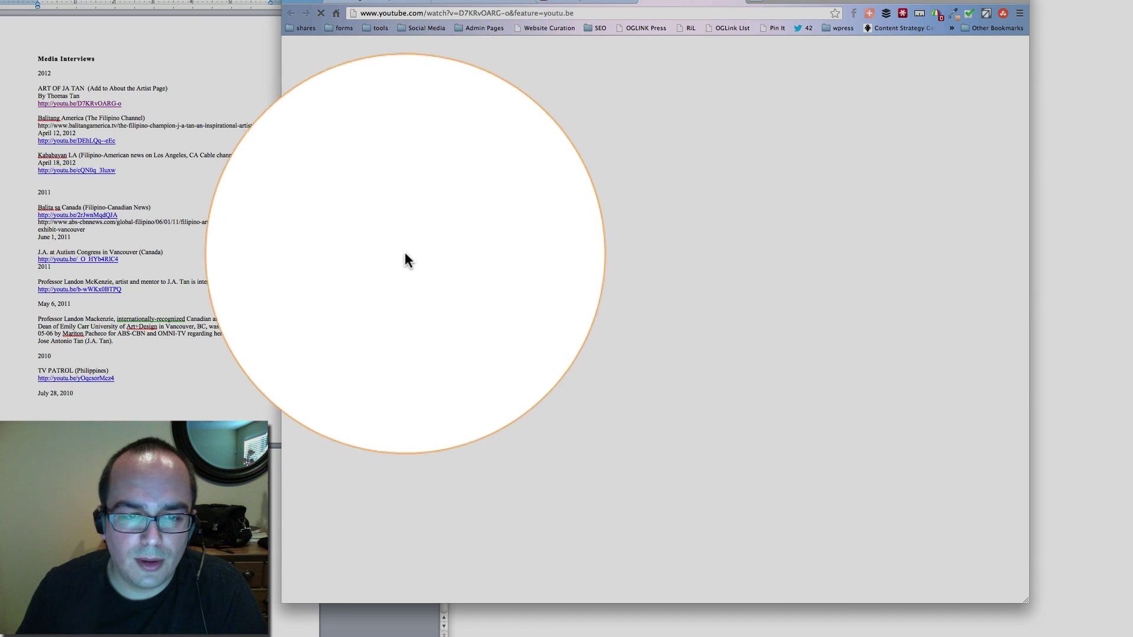
Pause The Art of JA Tan video on YouTube and generate its embed code at a video size of 640 × 360
click(591, 2)
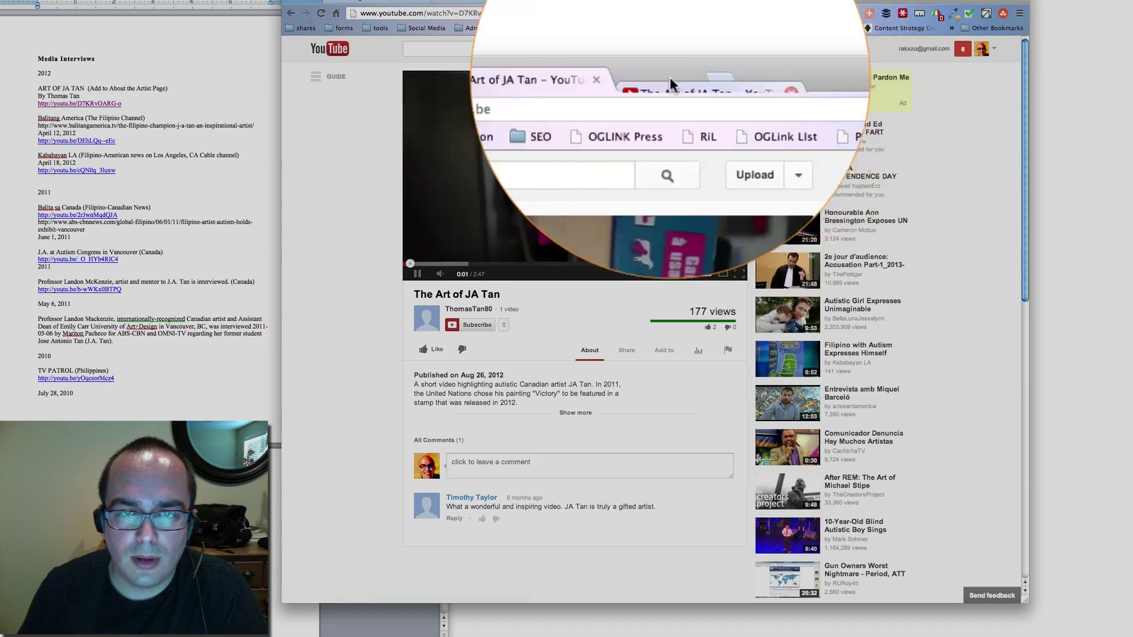
click(411, 277)
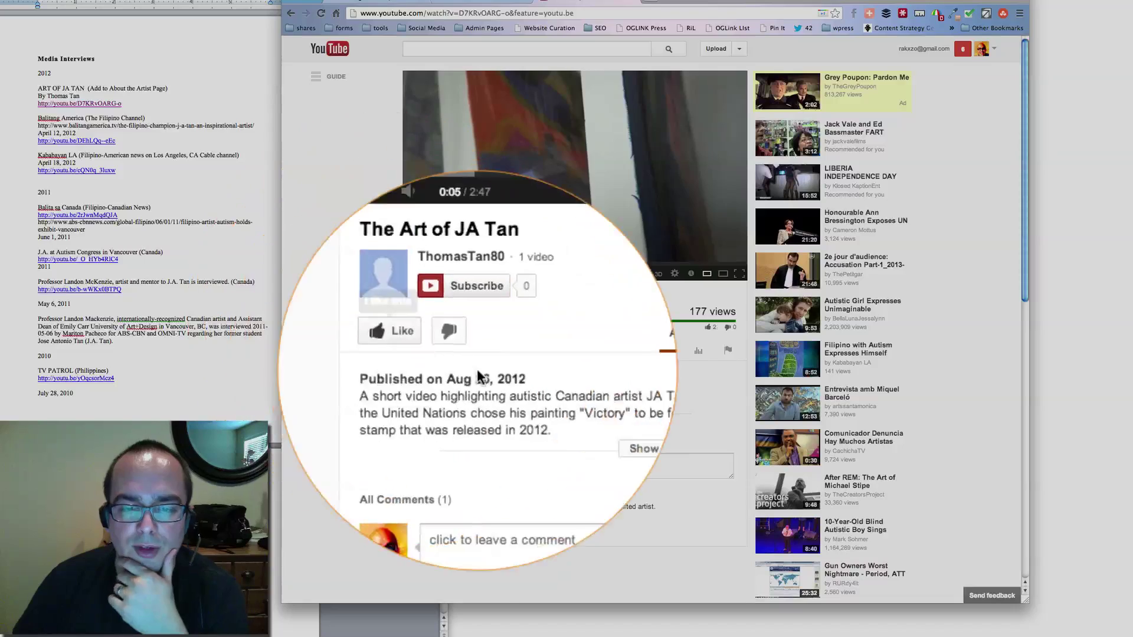
click(626, 350)
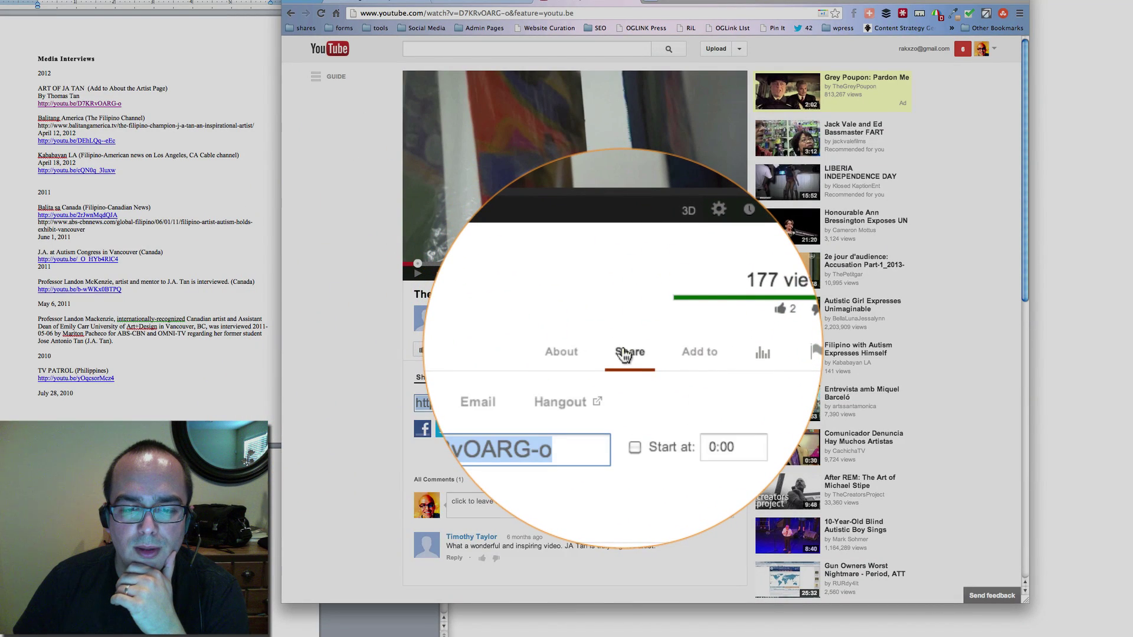
click(508, 377)
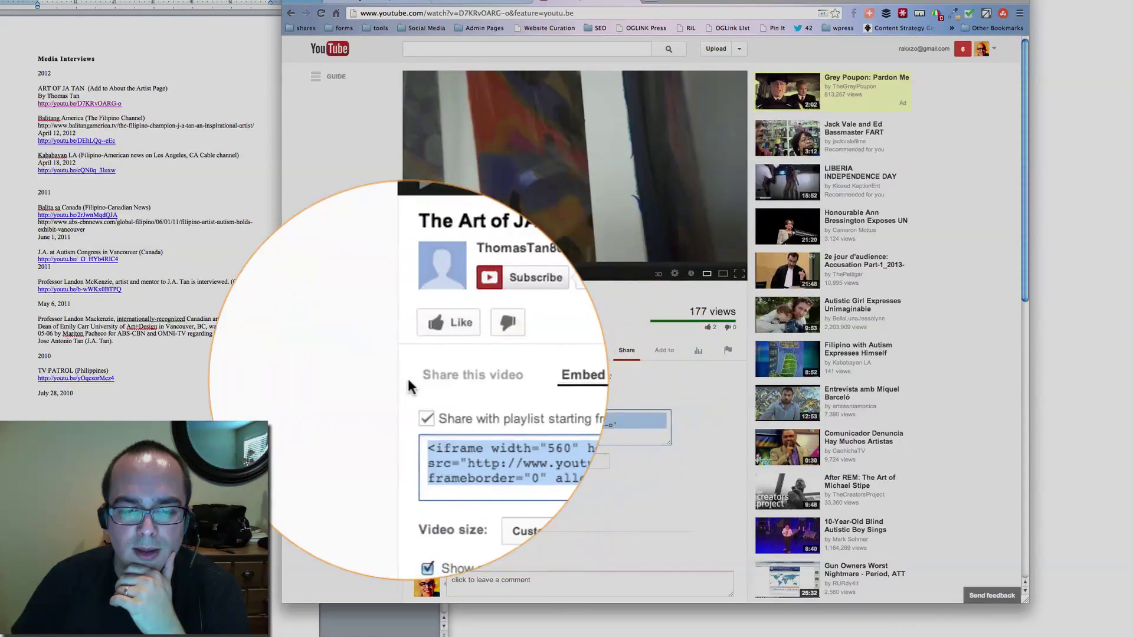
scroll(499, 369, down, 3)
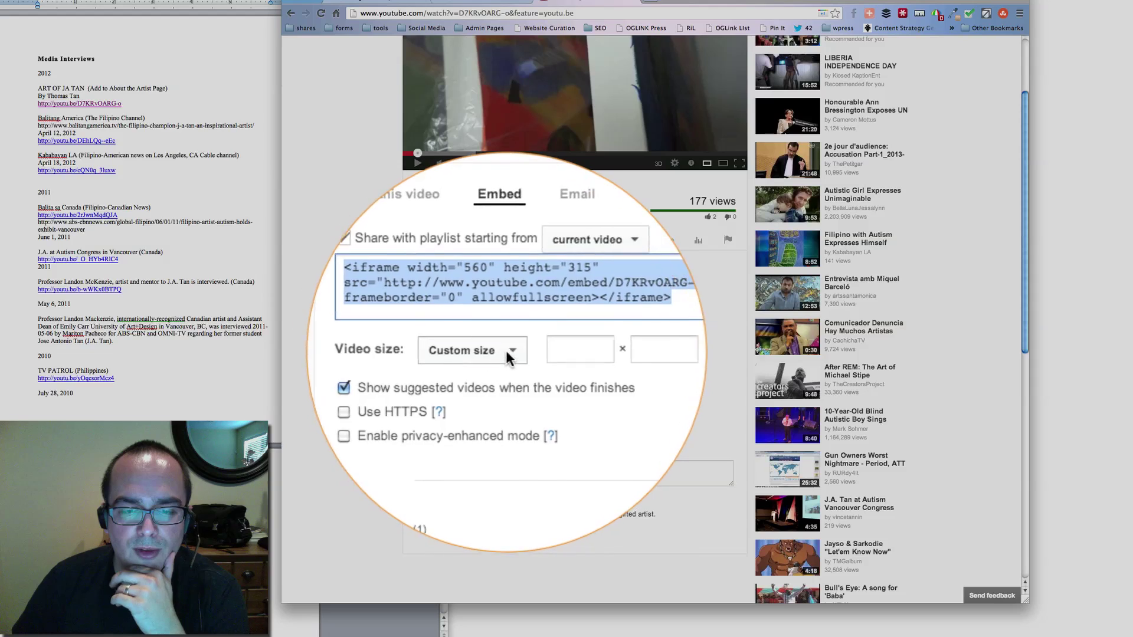
click(506, 350)
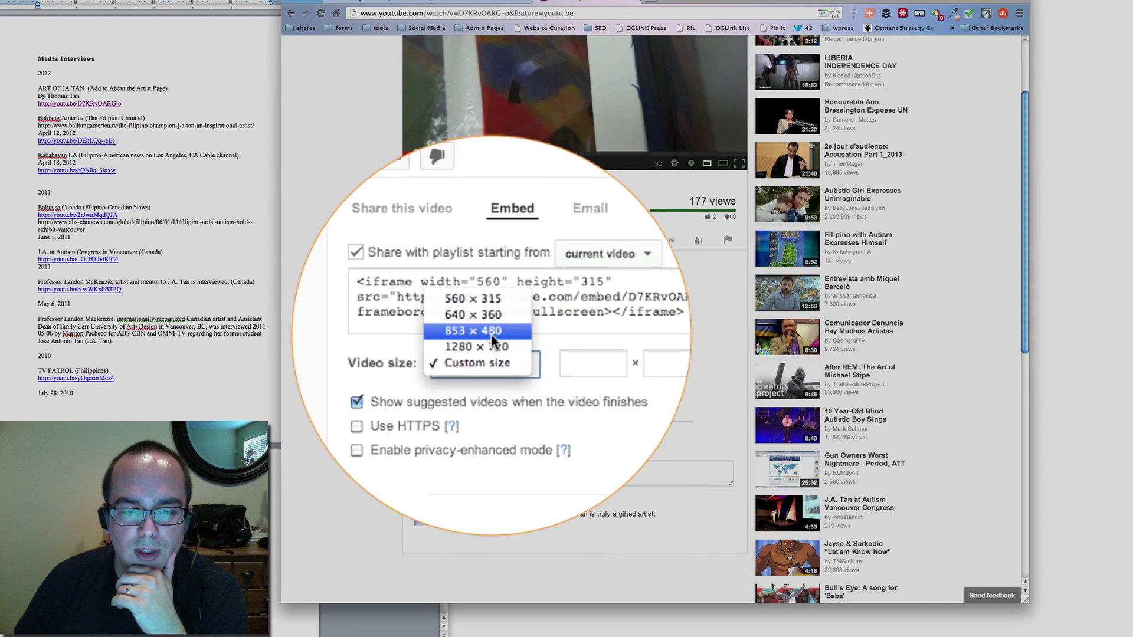
click(487, 321)
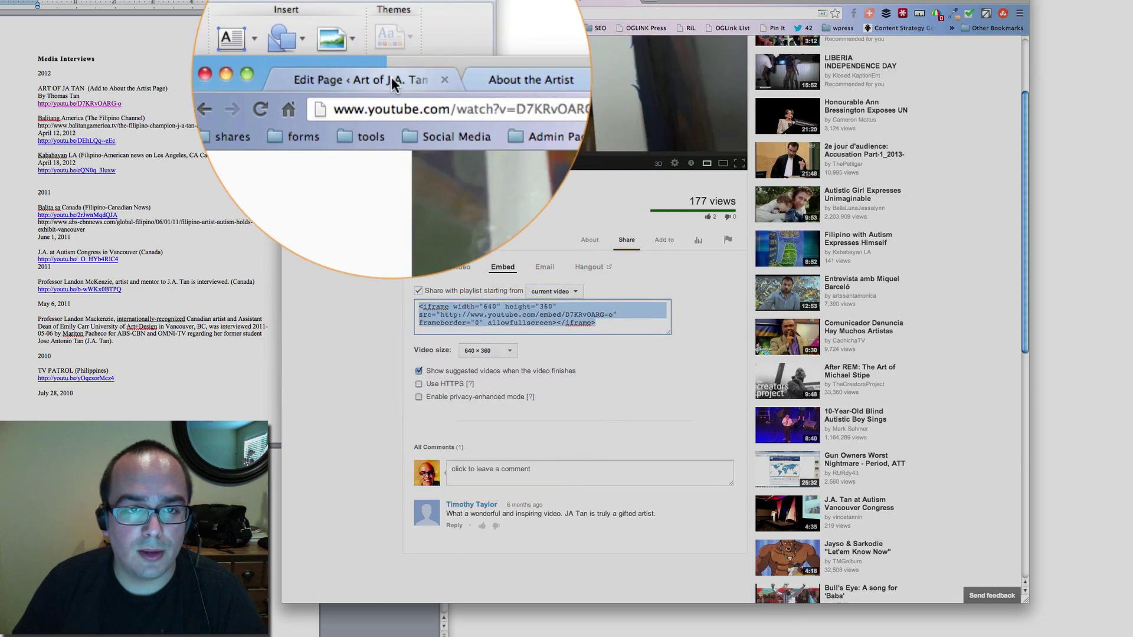
Replace "Placeholder" in the wpcol_1half_end column of the About the Artist page with the 640 × 360 YouTube iframe code and update the page
click(391, 75)
scroll(490, 258, down, 8)
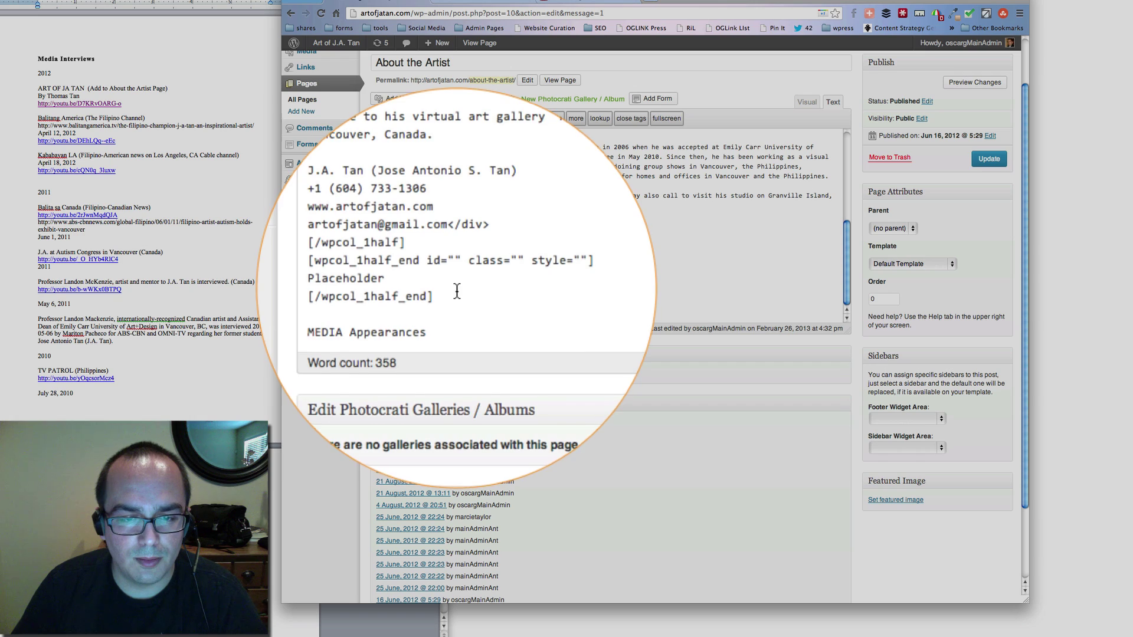
double_click(402, 282)
text(<iframe width="640" height="360" src="http://www.youtube.com/embed/D7KRvOARG-o" frameborder="0" allowfullscreen></iframe>)
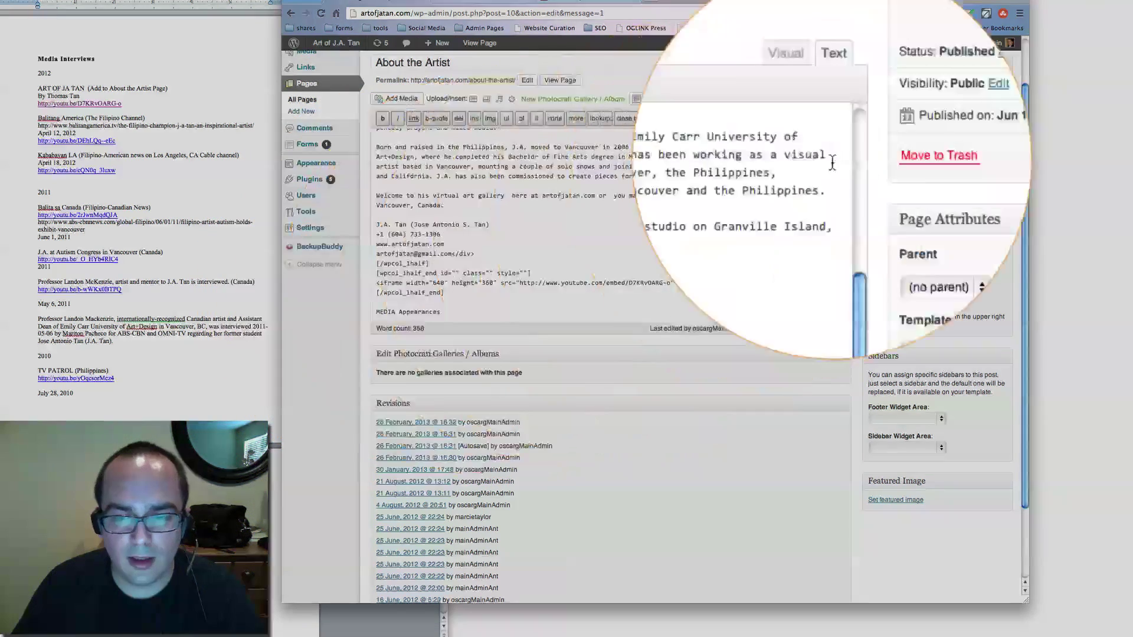
click(989, 158)
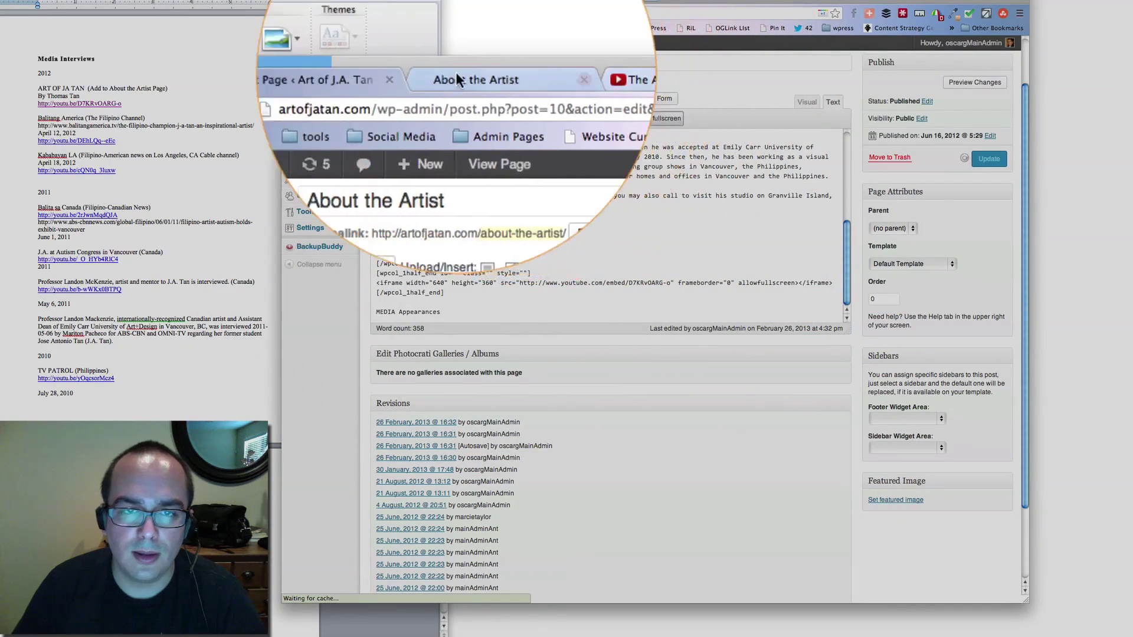
Reload the live About the Artist page and briefly play the embedded video to check it
click(501, 1)
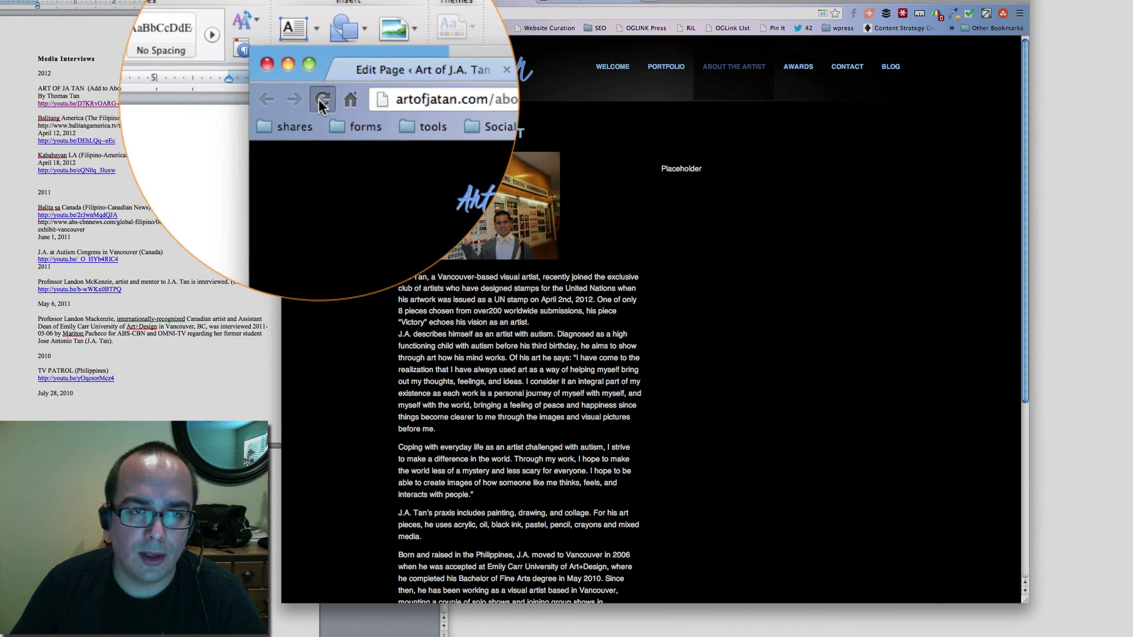
click(337, 108)
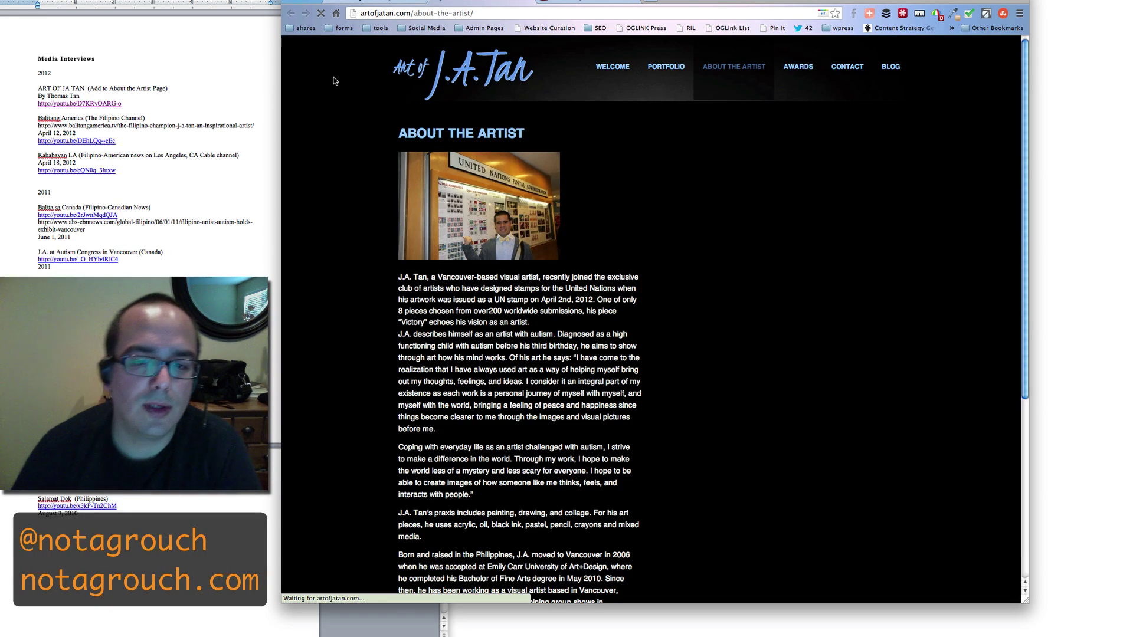
scroll(868, 228, down, 3)
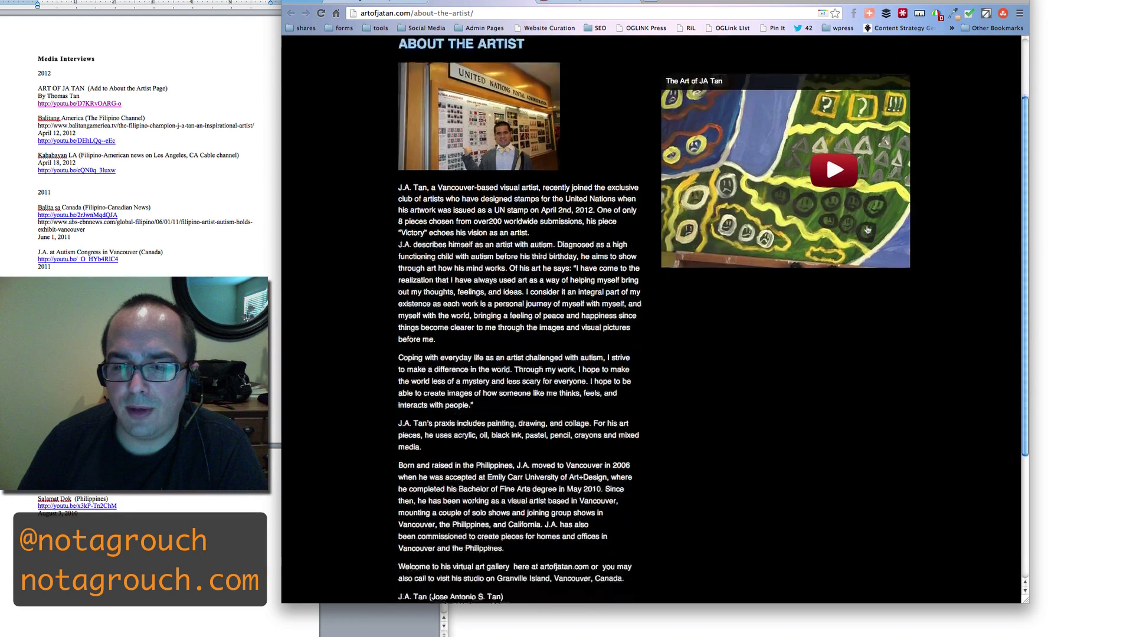
scroll(767, 212, up, 3)
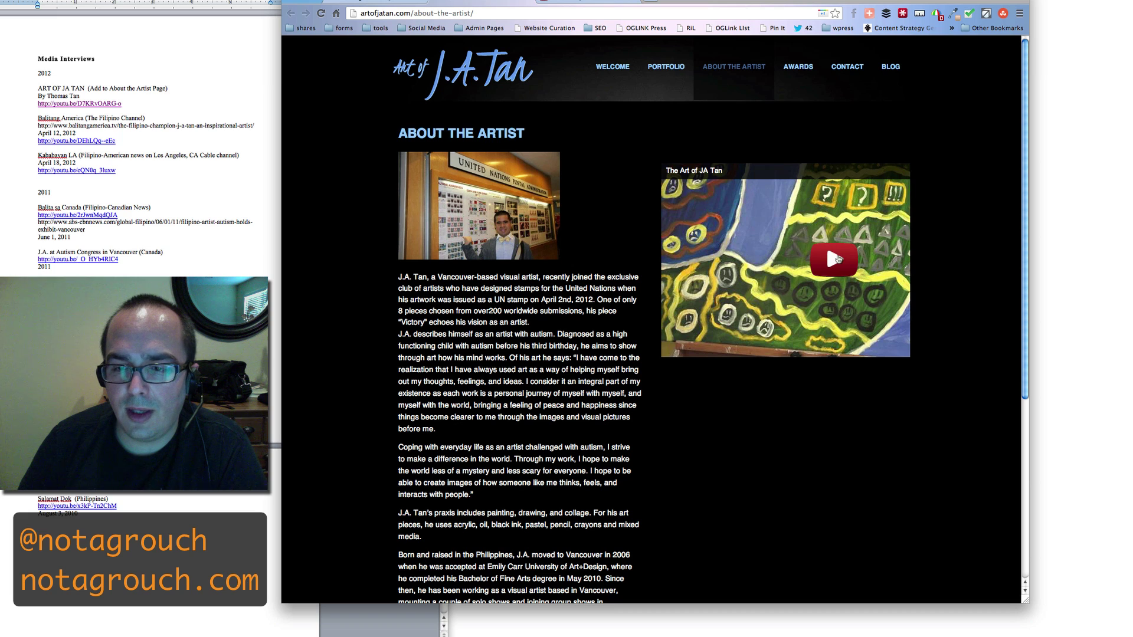
click(834, 260)
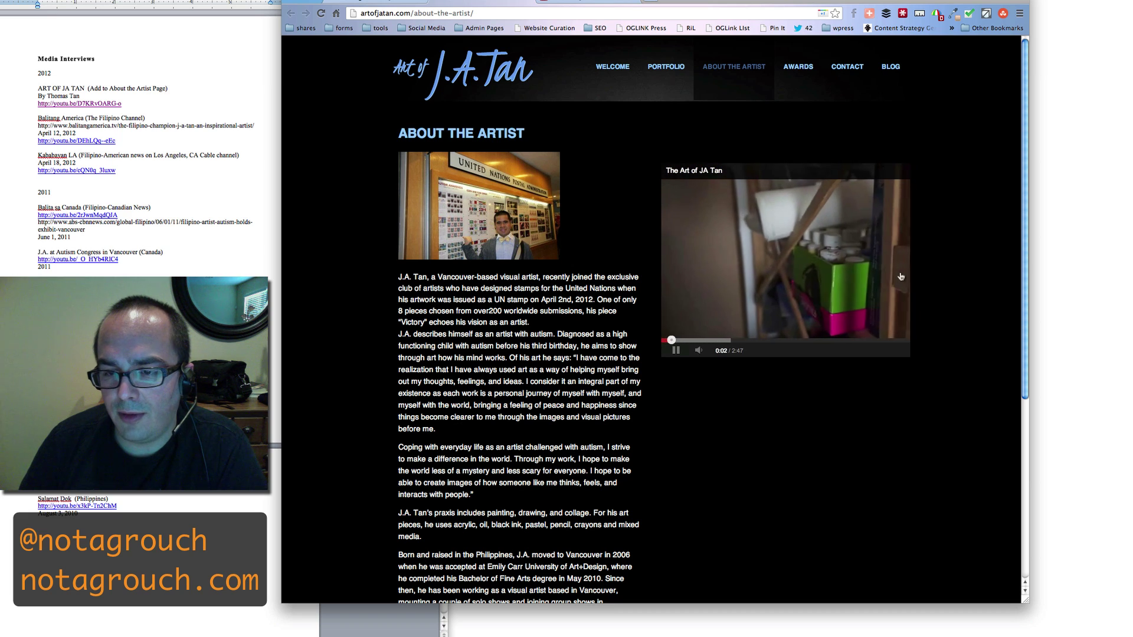
click(816, 259)
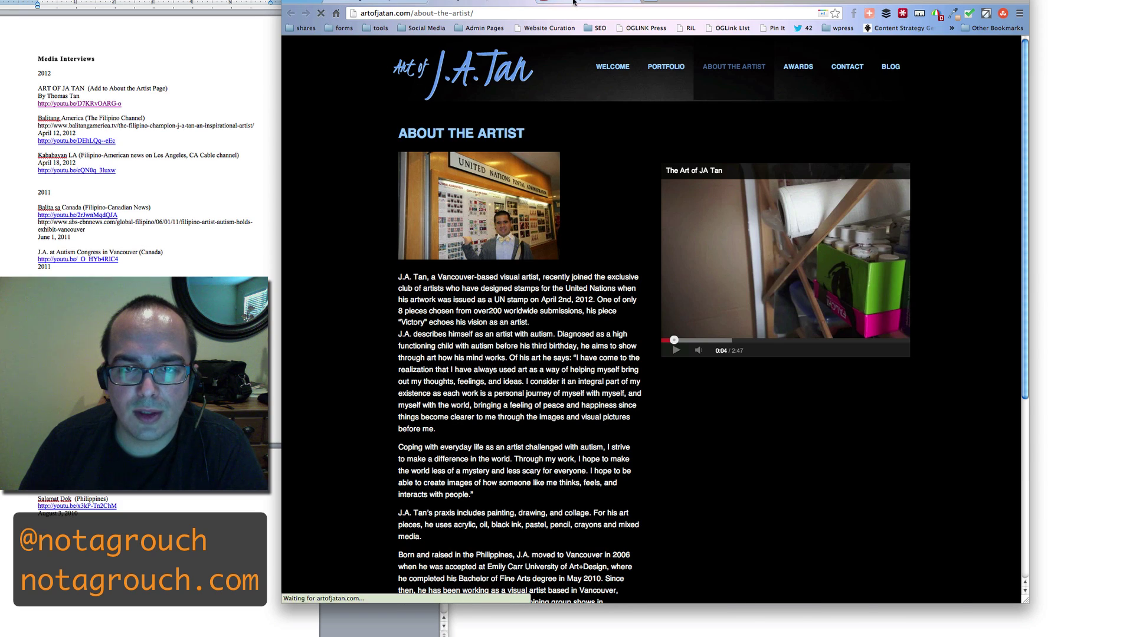
Separate the YouTube video page into its own window and close it
drag(565, 1, 141, 137)
key(super+grave)
scroll(162, 205, up, 3)
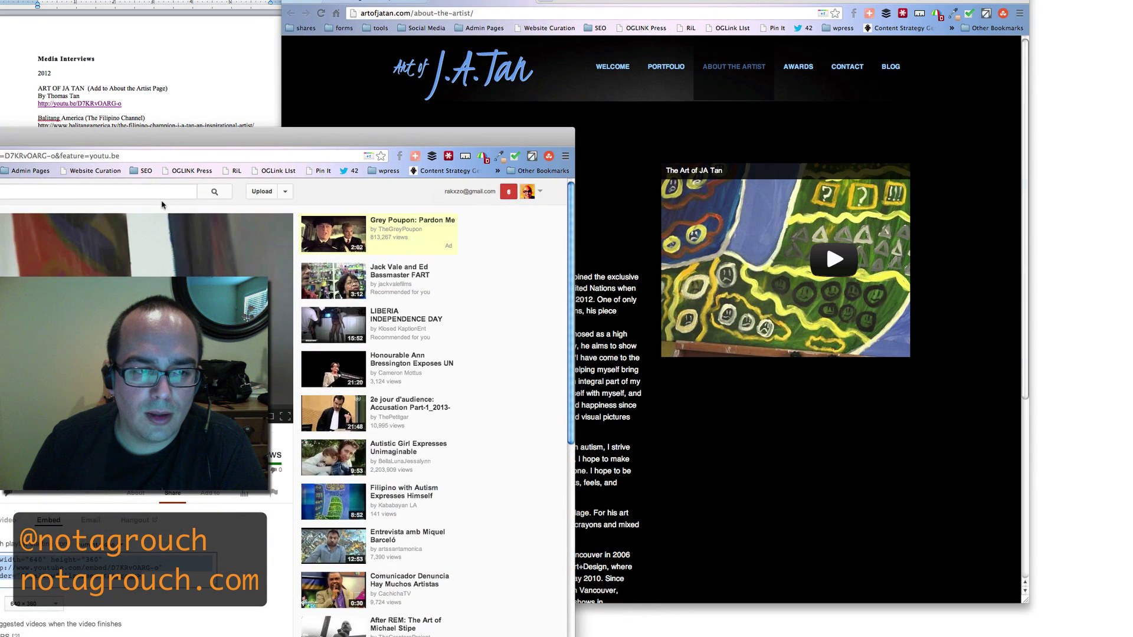
click(826, 258)
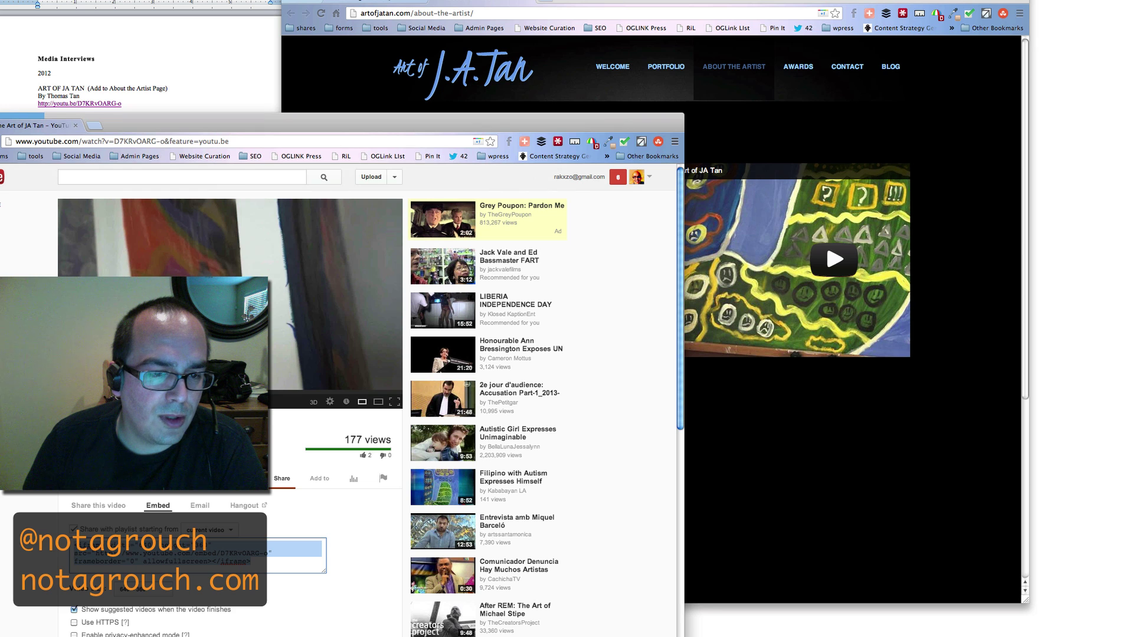
key(super+w)
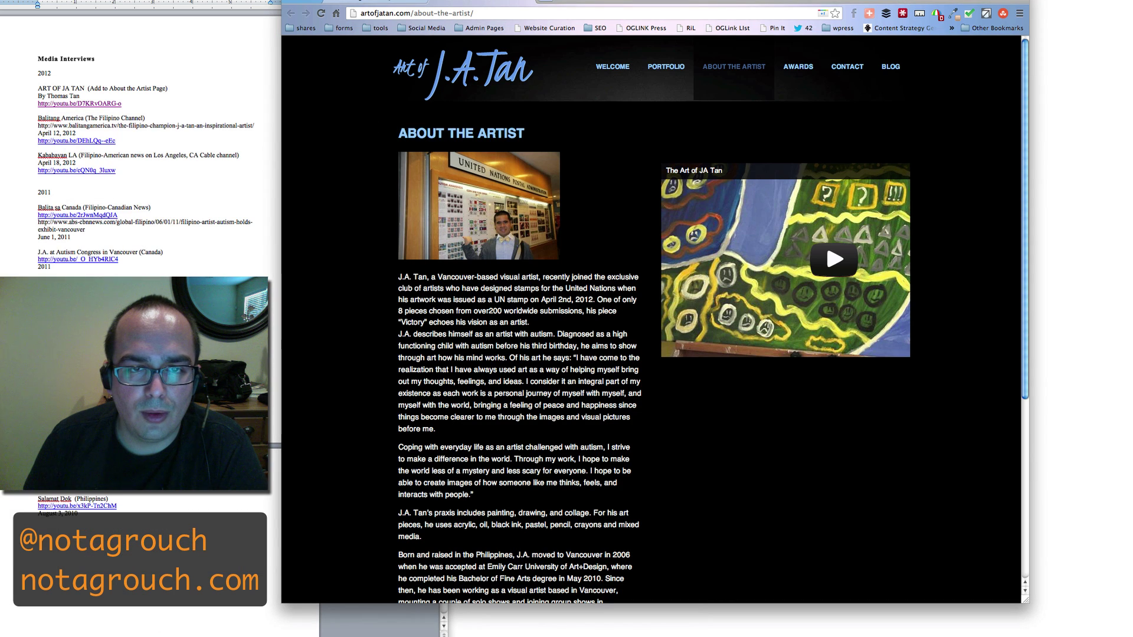
Cut the YouTube iframe line from the wpcol_1half_end column in the page code, leave an empty line in its place, and update the page
click(373, 1)
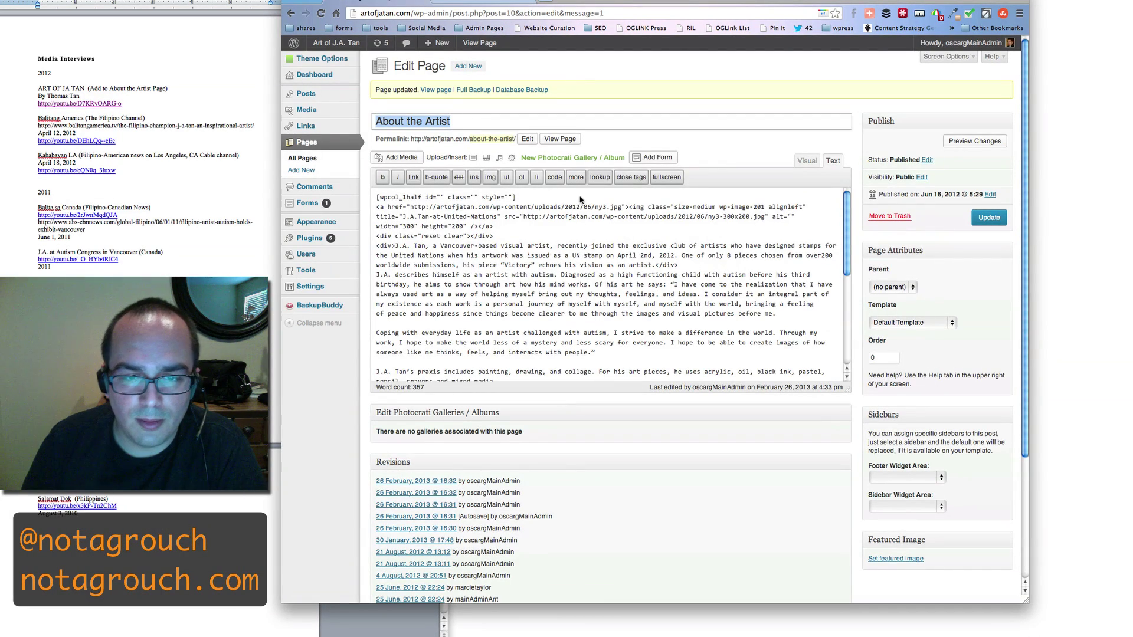
scroll(559, 236, down, 3)
scroll(559, 237, down, 4)
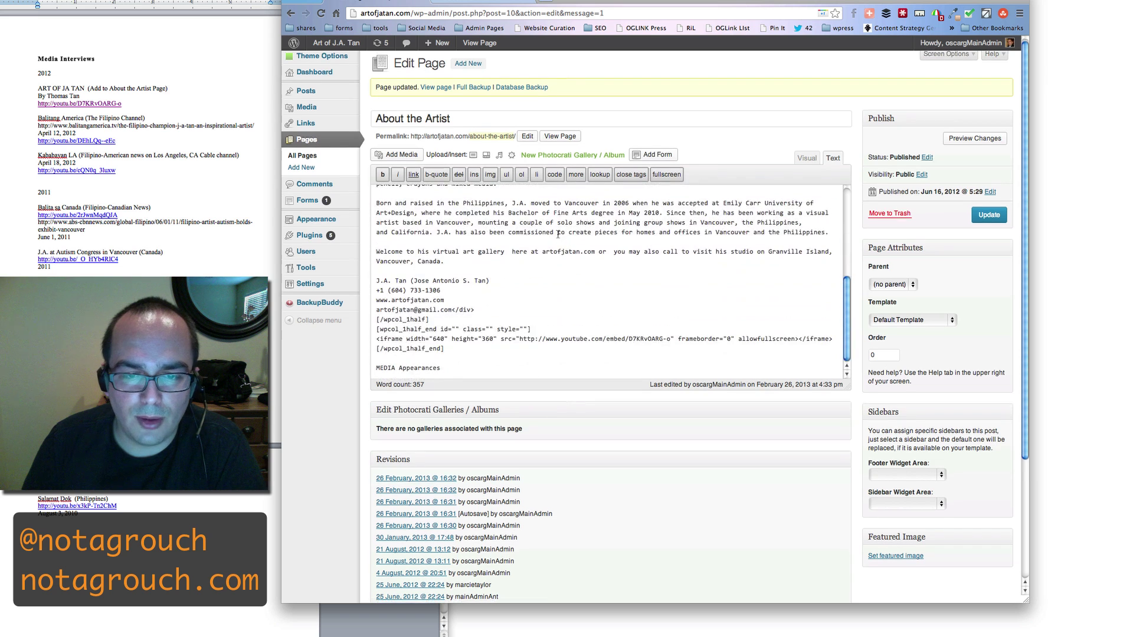
scroll(526, 248, down, 3)
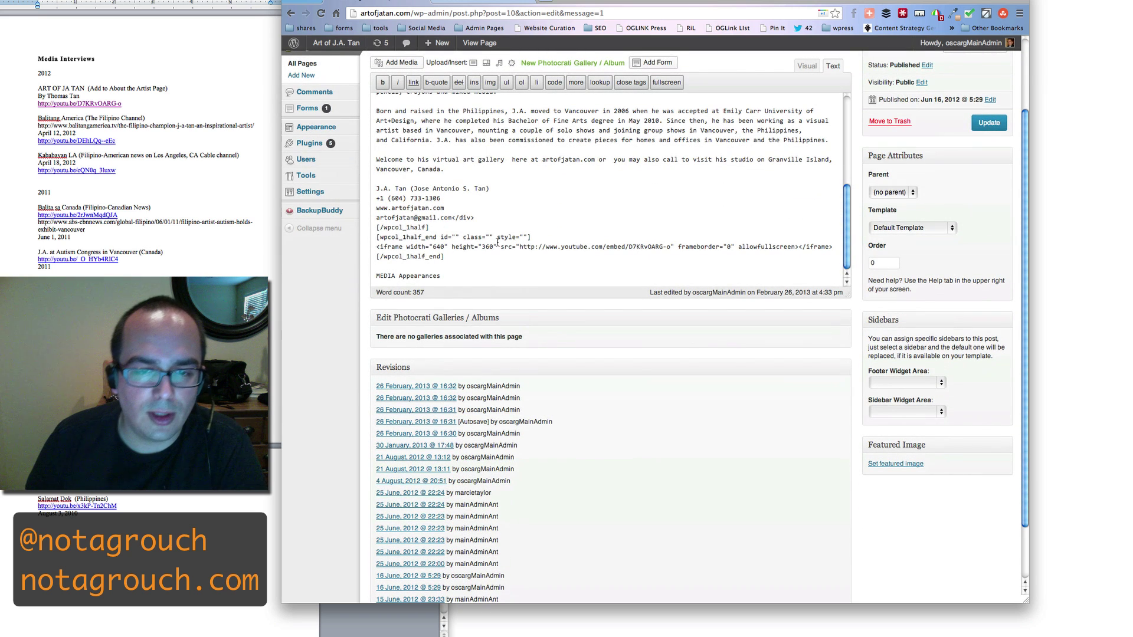
triple_click(459, 246)
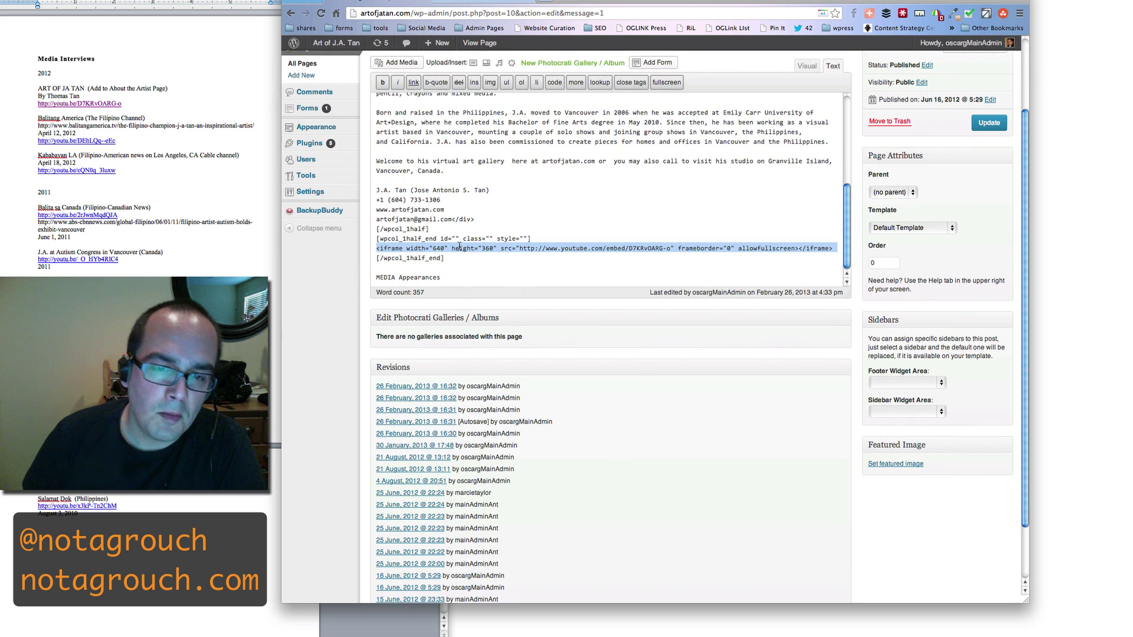
key(ctrl+x)
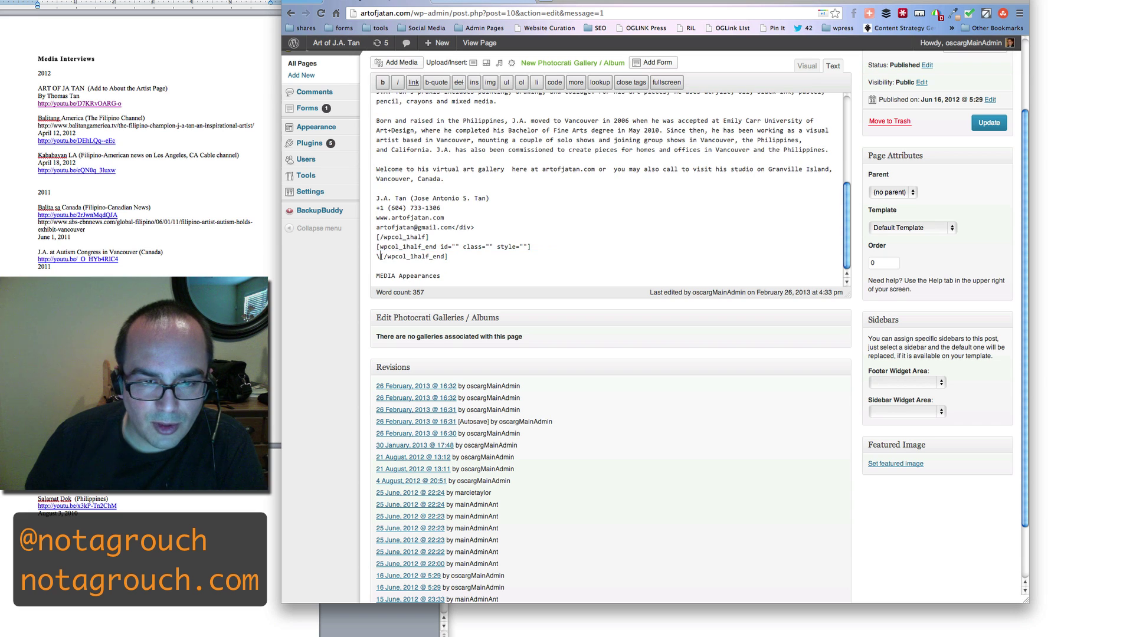
key(BackSpace)
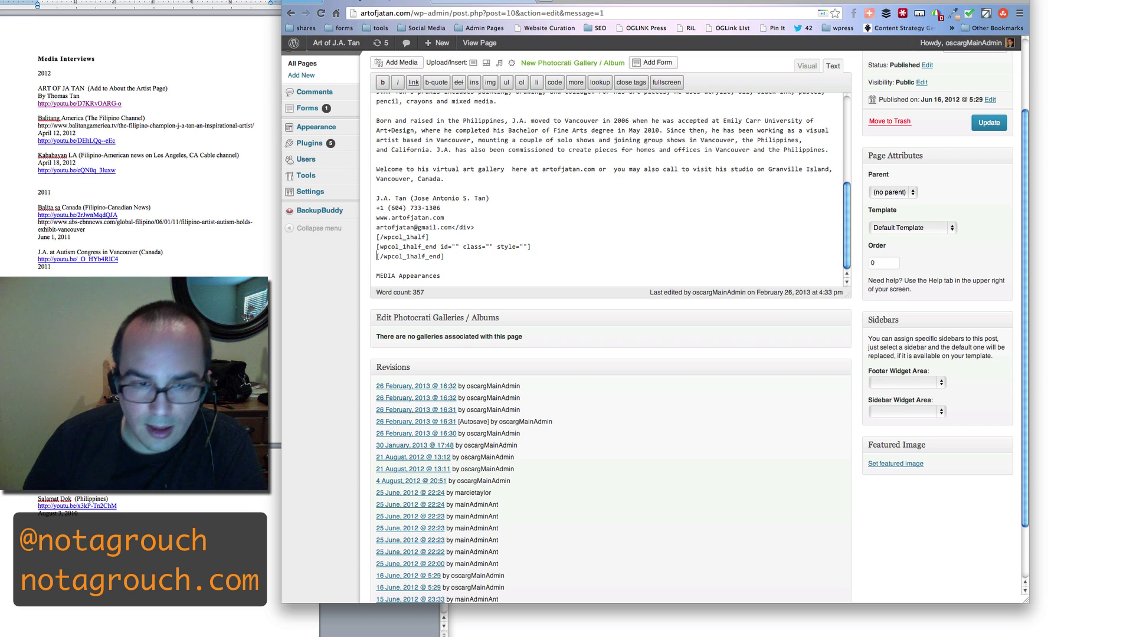
click(536, 247)
key(Return)
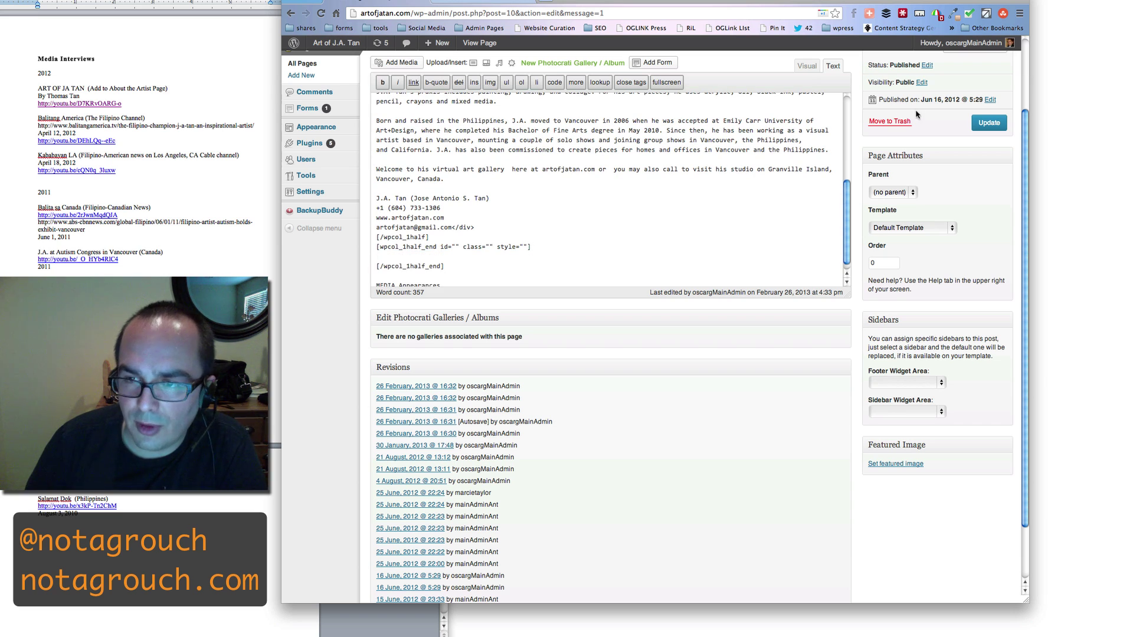
click(985, 123)
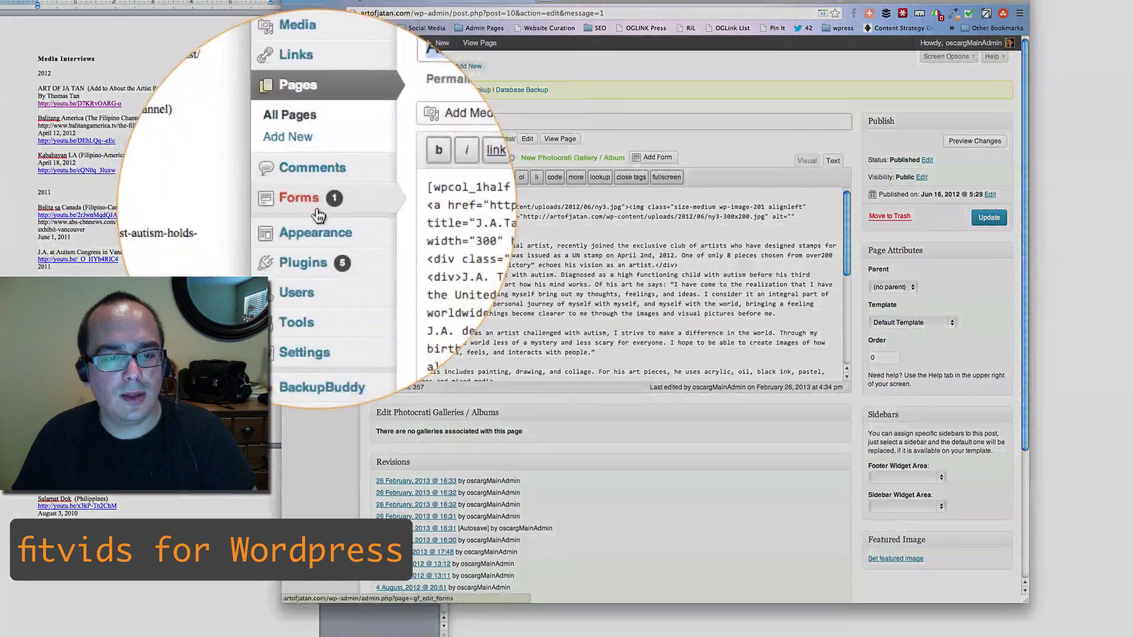
Search the WordPress plugin directory for "fitvid"
mouse_move(313, 238)
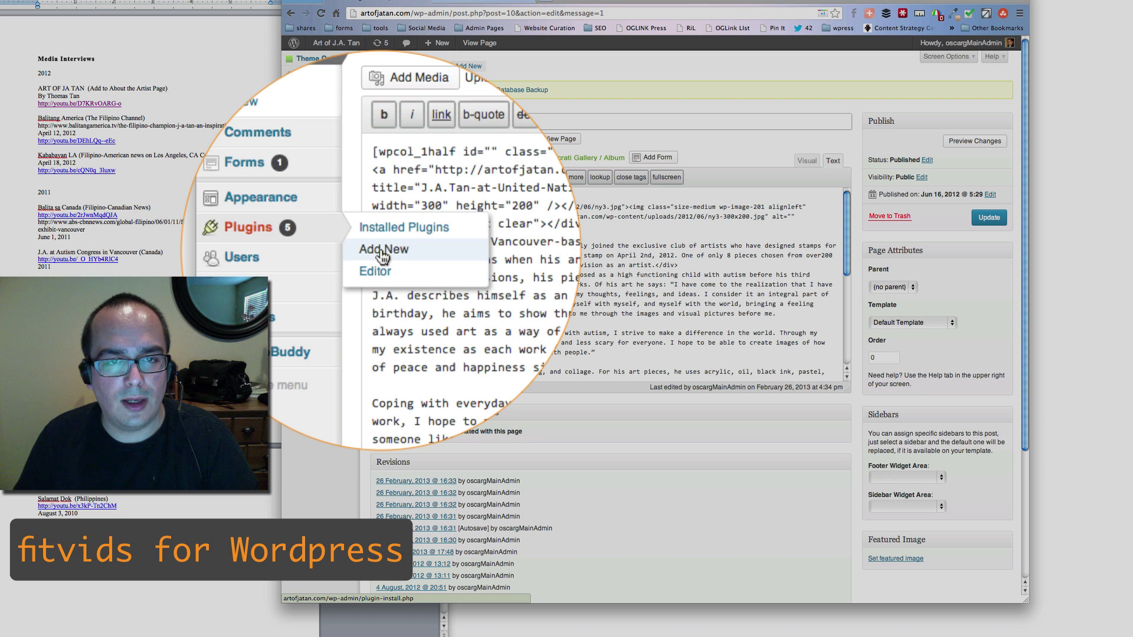
click(383, 250)
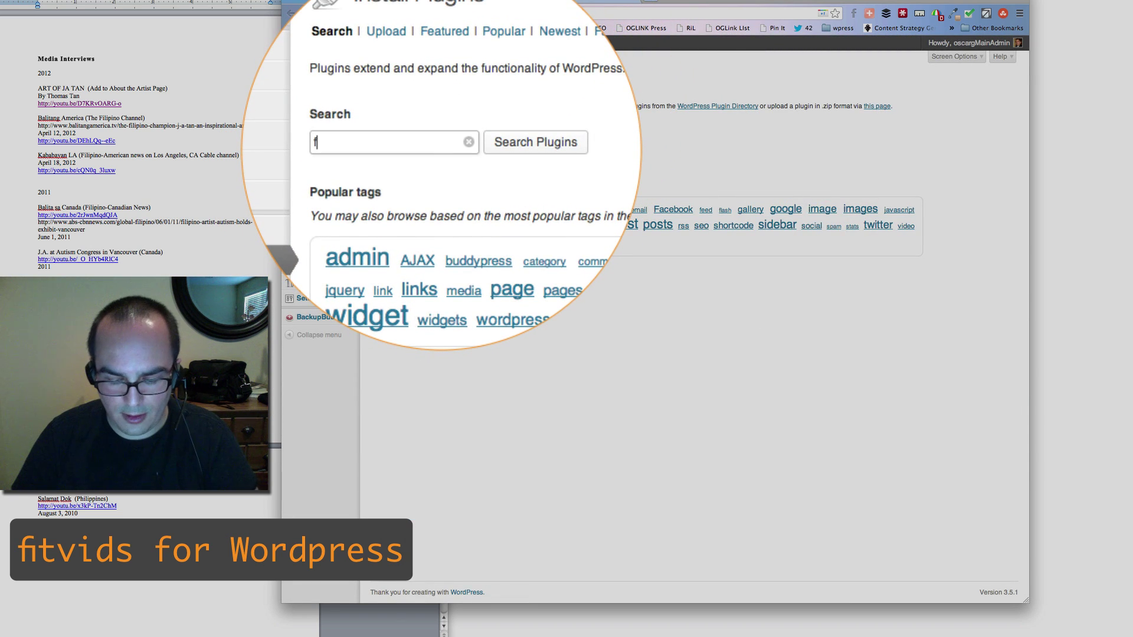
key(Return)
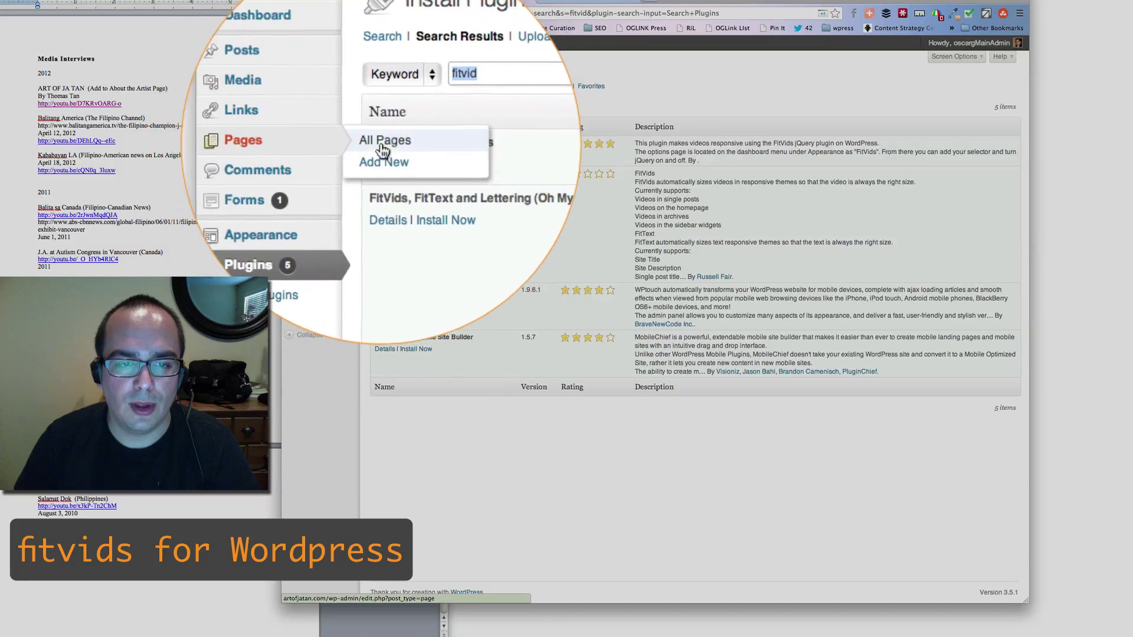
Install the FitVids for WordPress plugin and activate it
click(446, 143)
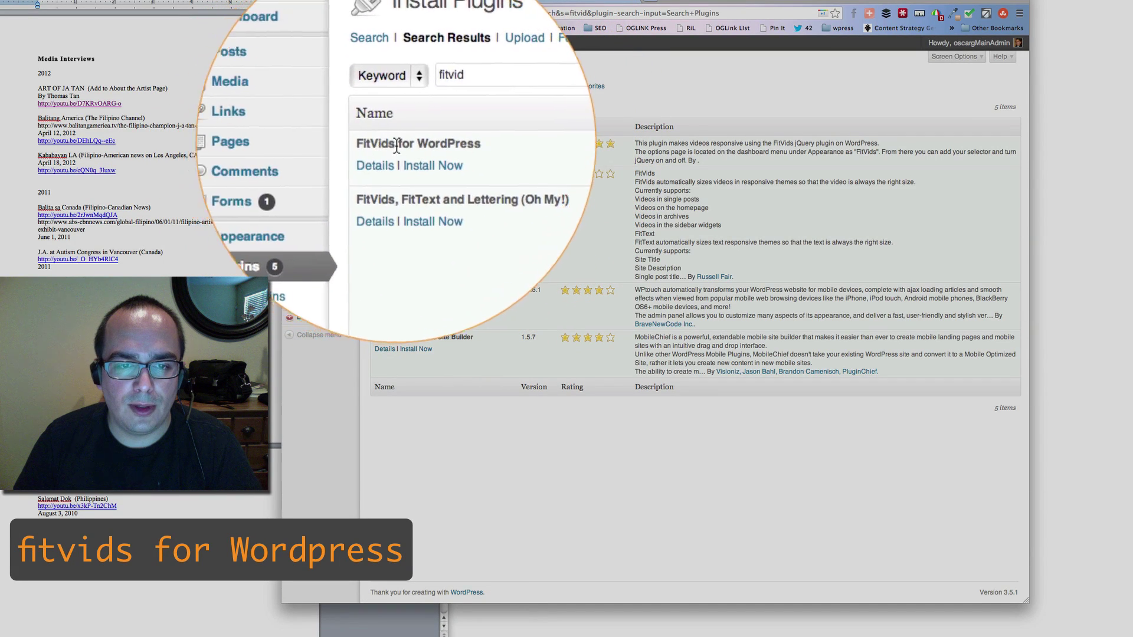
click(424, 155)
click(614, 149)
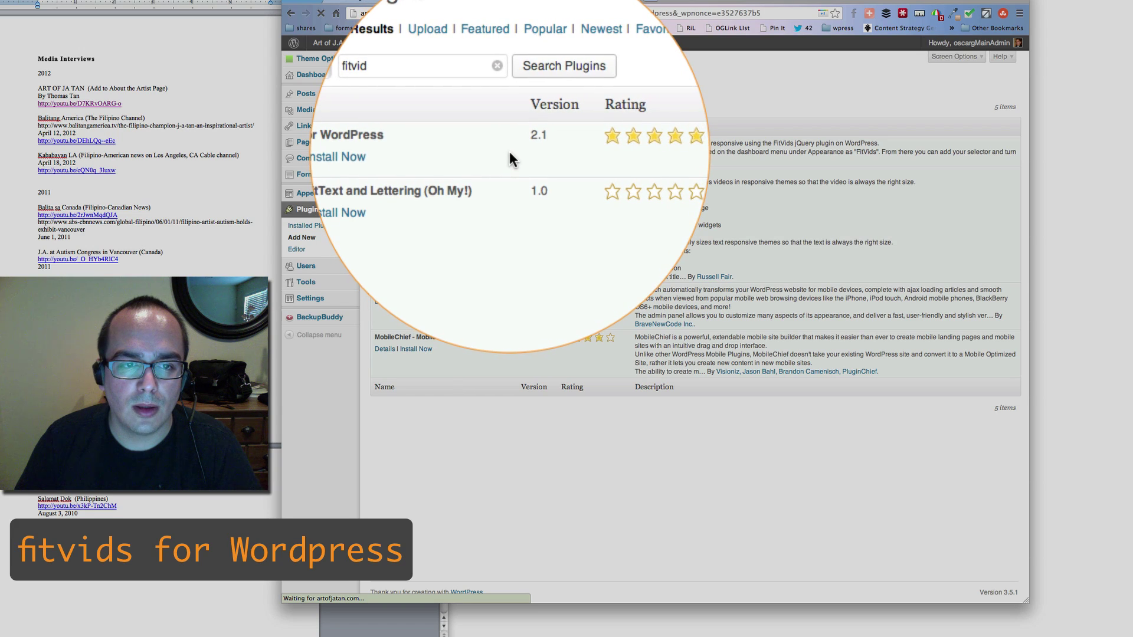
click(406, 149)
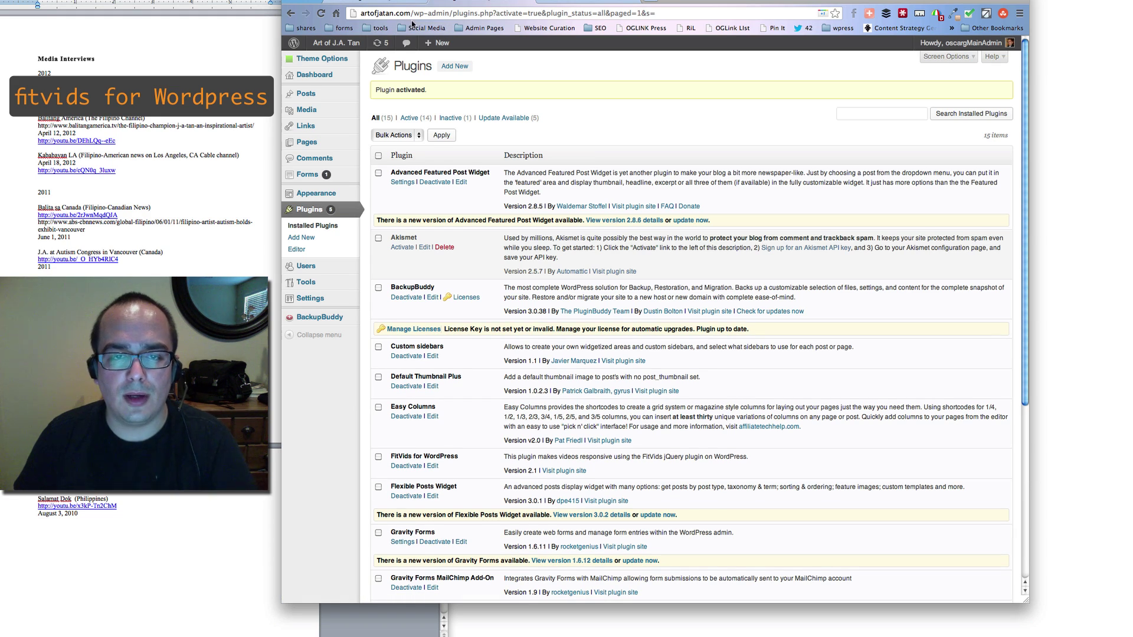
click(397, 2)
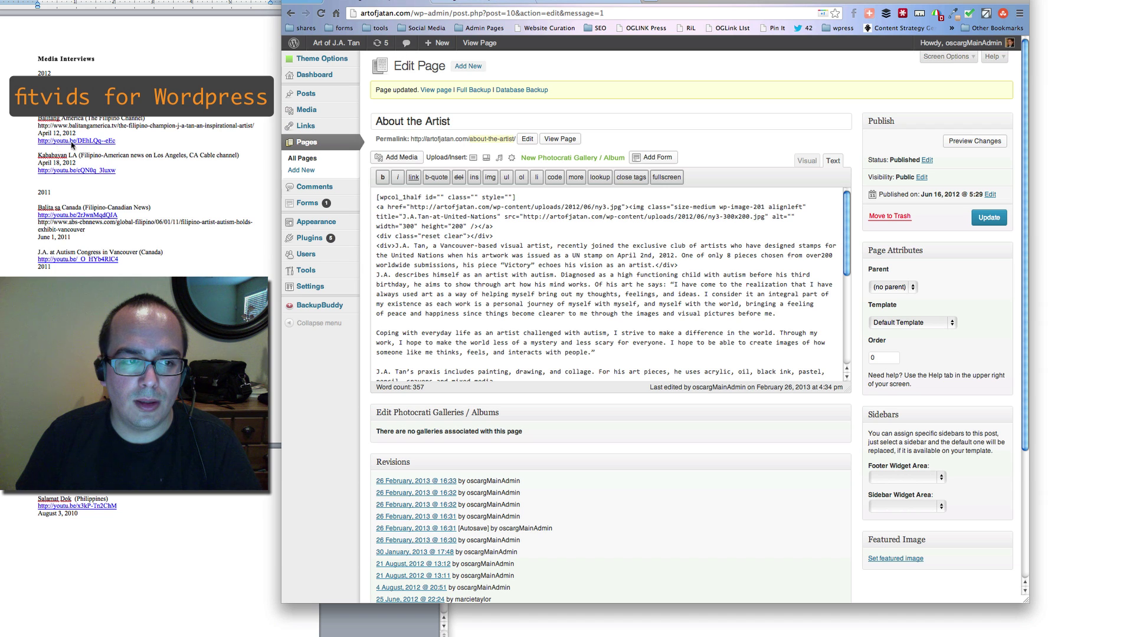
click(481, 2)
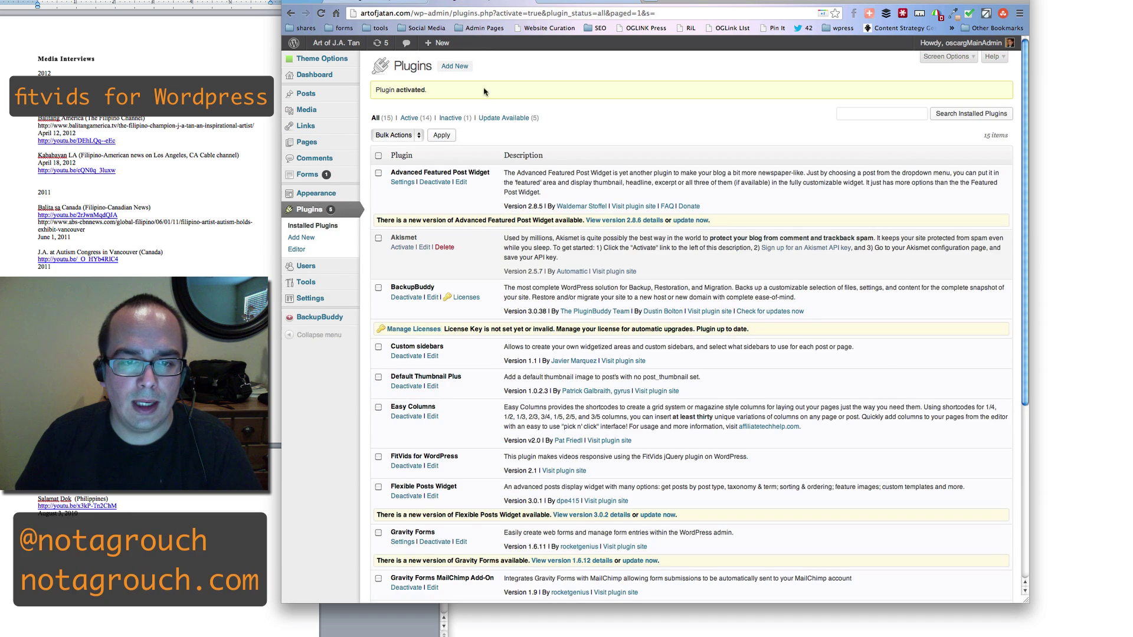
Find the FitVids for WordPress plugin among the installed plugins and open its settings page
scroll(508, 172, down, 5)
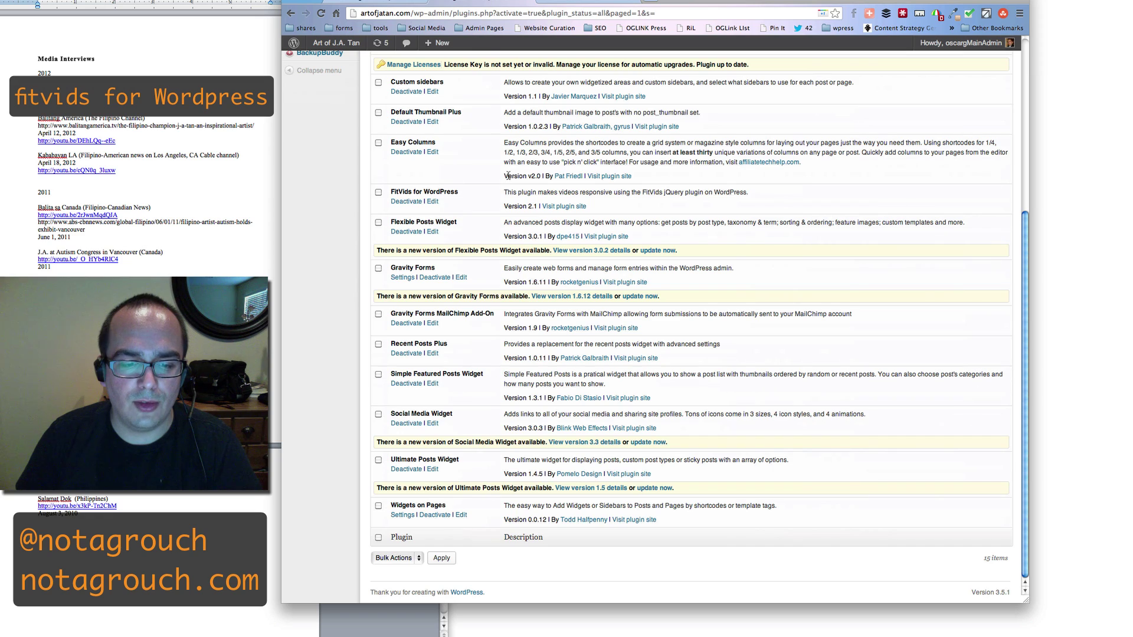
scroll(457, 377, up, 3)
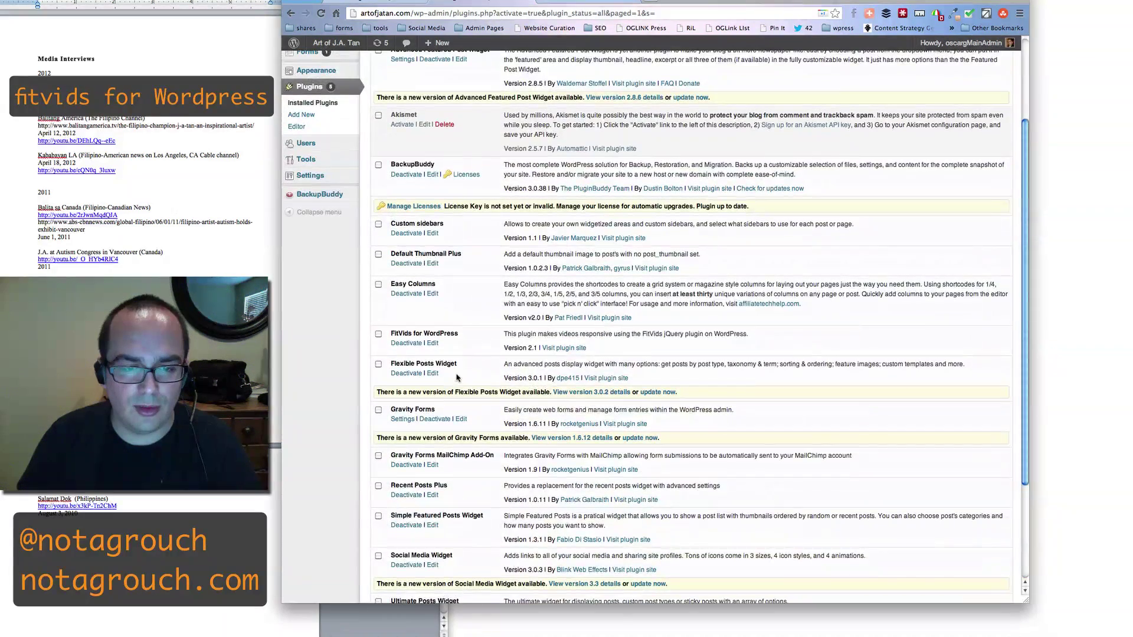
mouse_move(307, 178)
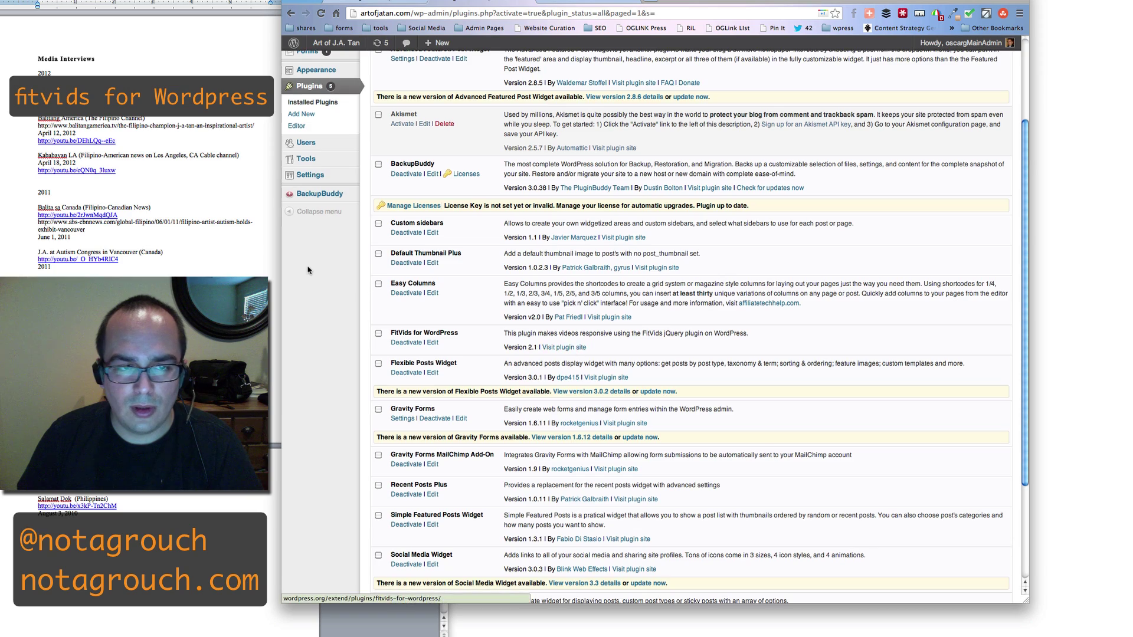
scroll(472, 366, up, 3)
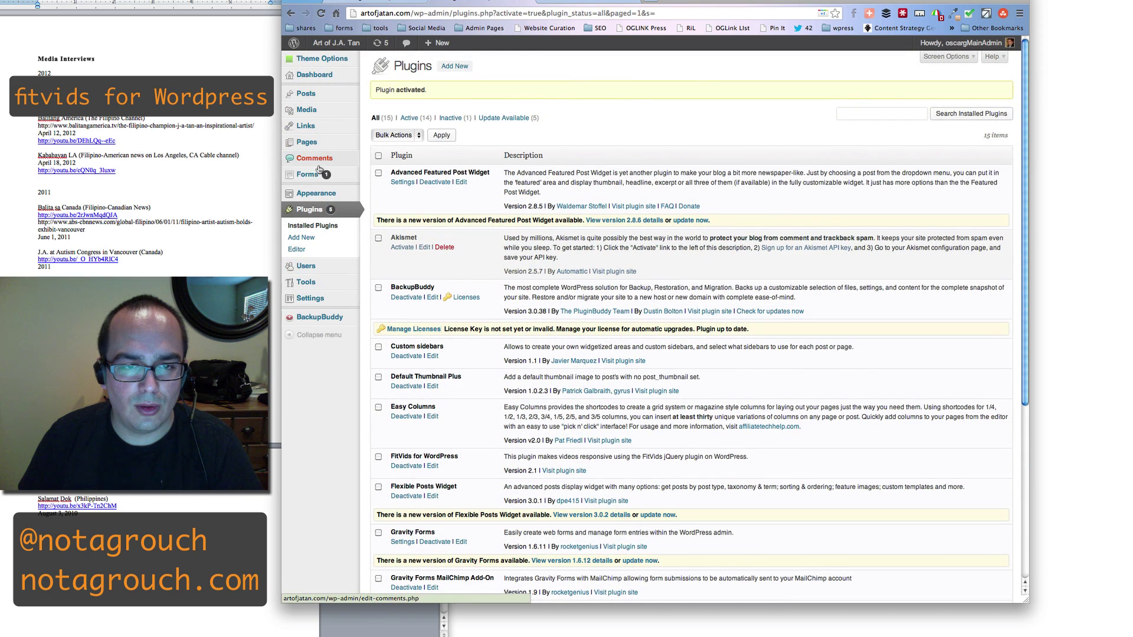
scroll(319, 171, down, 4)
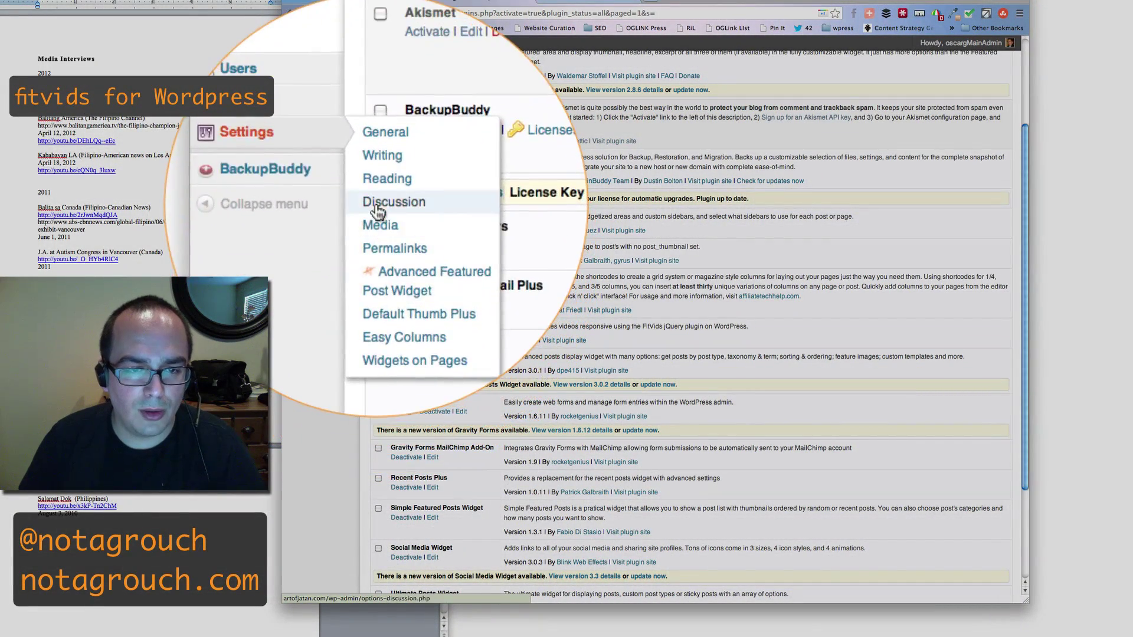
scroll(316, 179, up, 4)
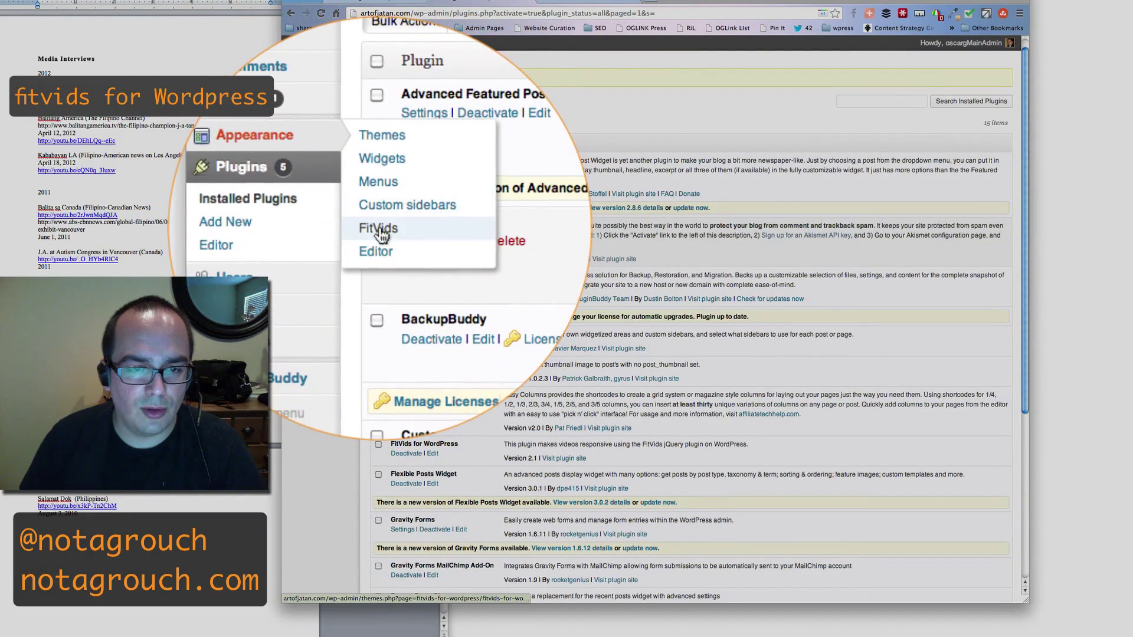
click(413, 233)
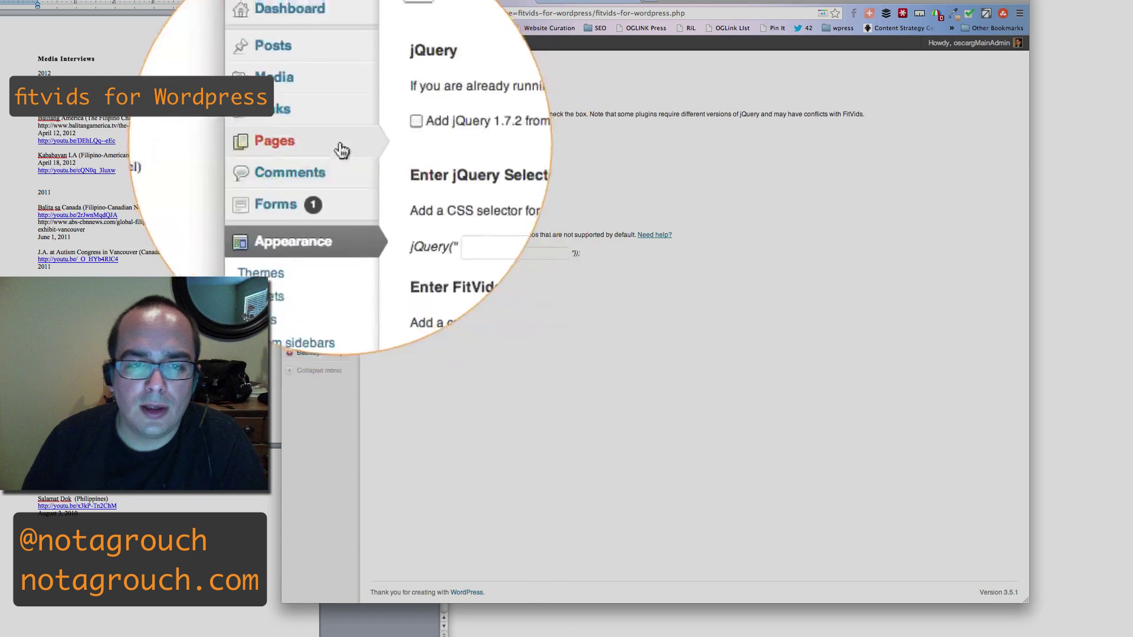
Enable adding jQuery 1.7.2 from Google CDN in the FitVids settings and save the changes
click(378, 132)
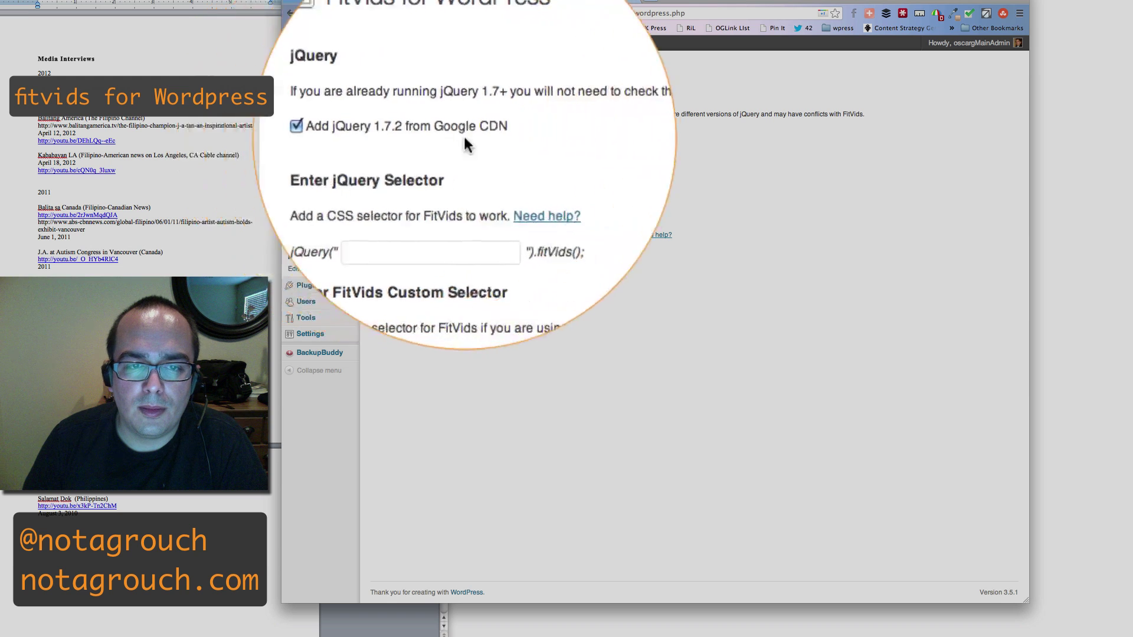
click(423, 200)
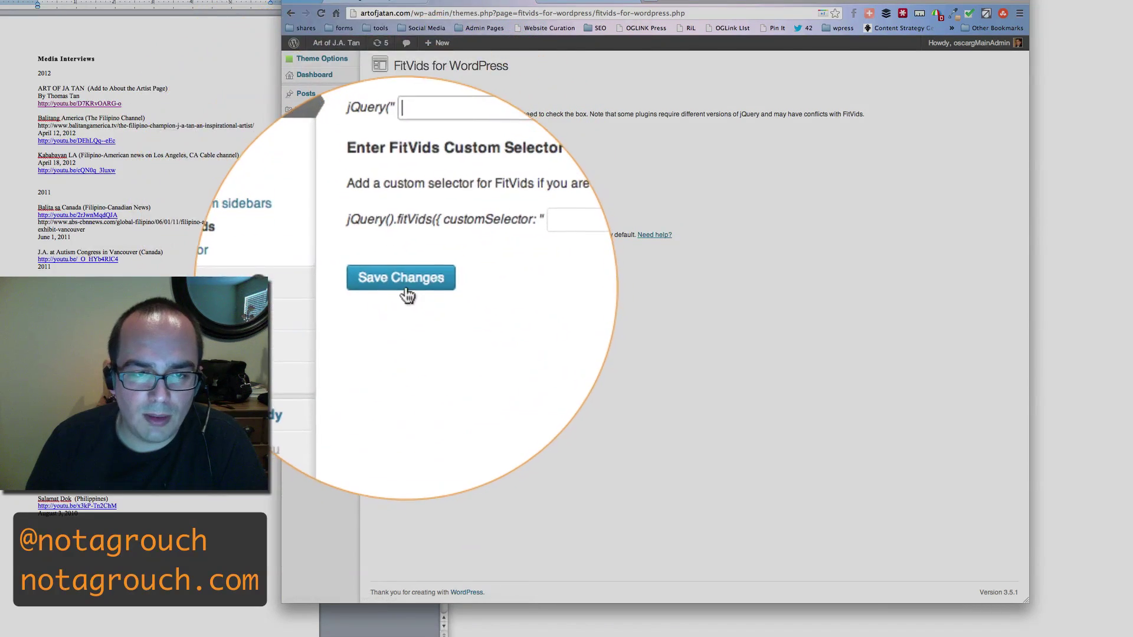
click(407, 294)
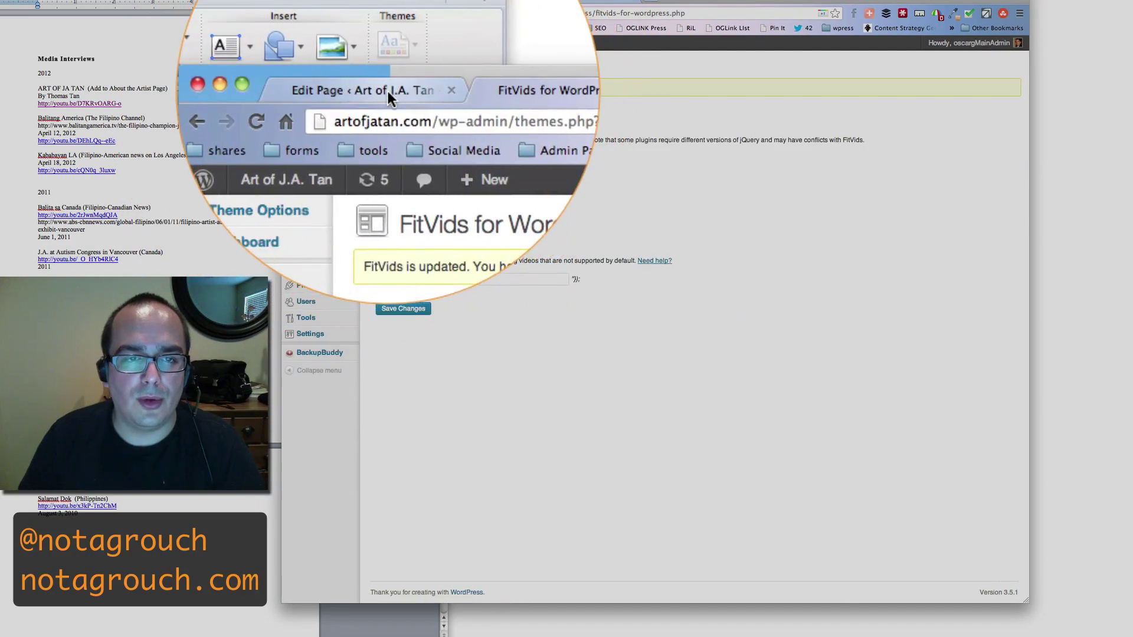
click(387, 91)
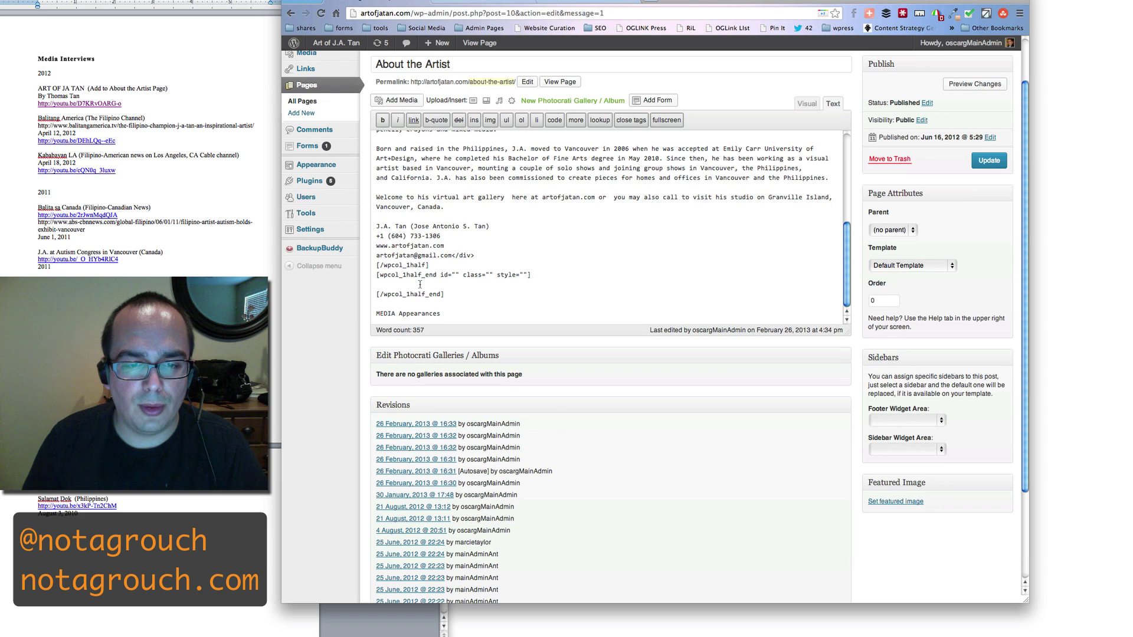
click(158, 159)
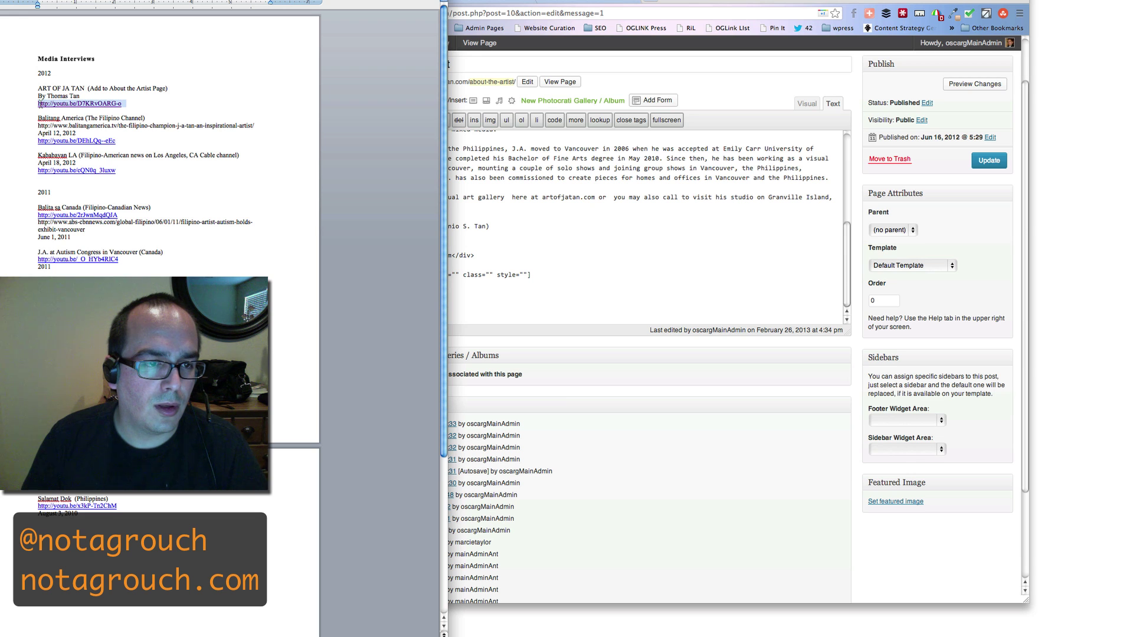
click(806, 50)
key(super+t)
text(http://youtu.be/D7KRvOARG-o)
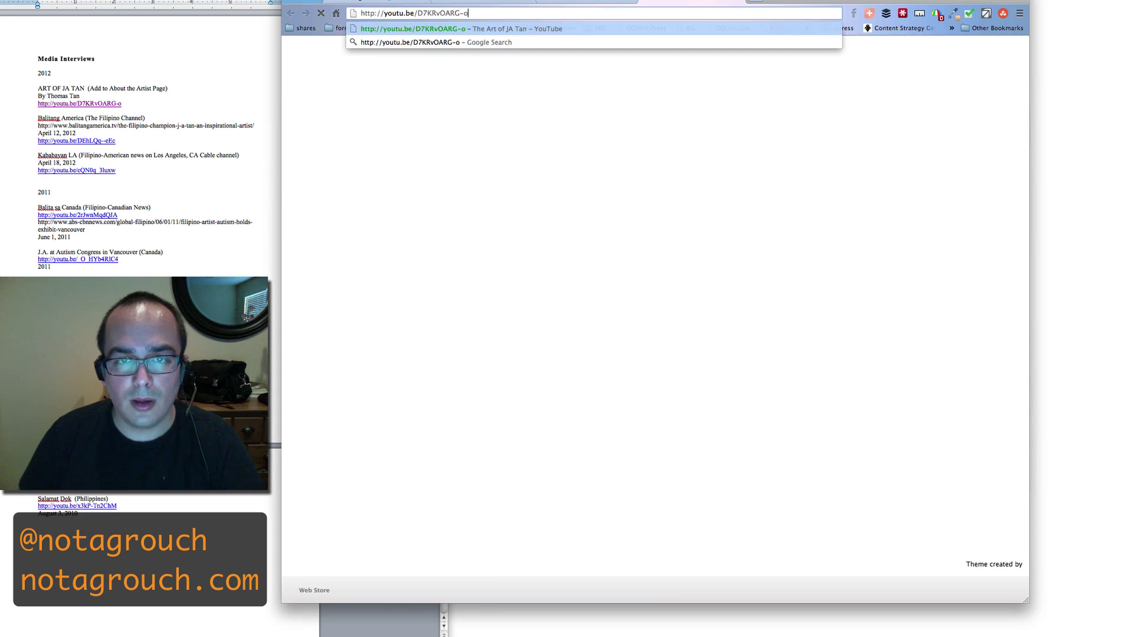
key(Return)
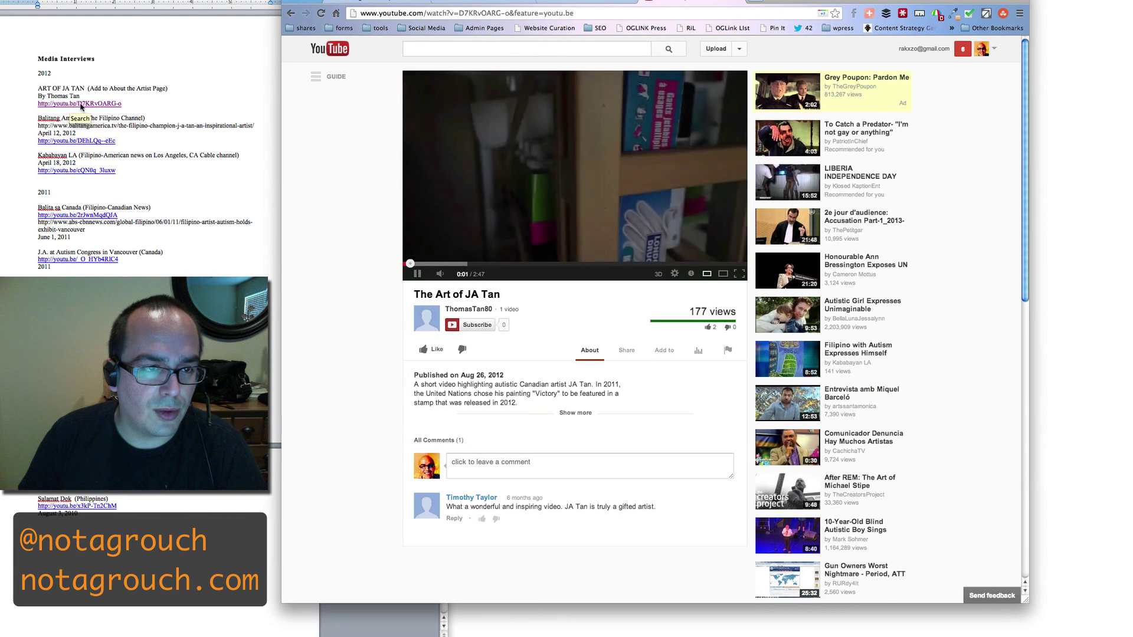
Remove "&feature=youtu.be" from the YouTube video's web address and copy the shortened address
click(189, 171)
click(497, 13)
drag(508, 13, 613, 16)
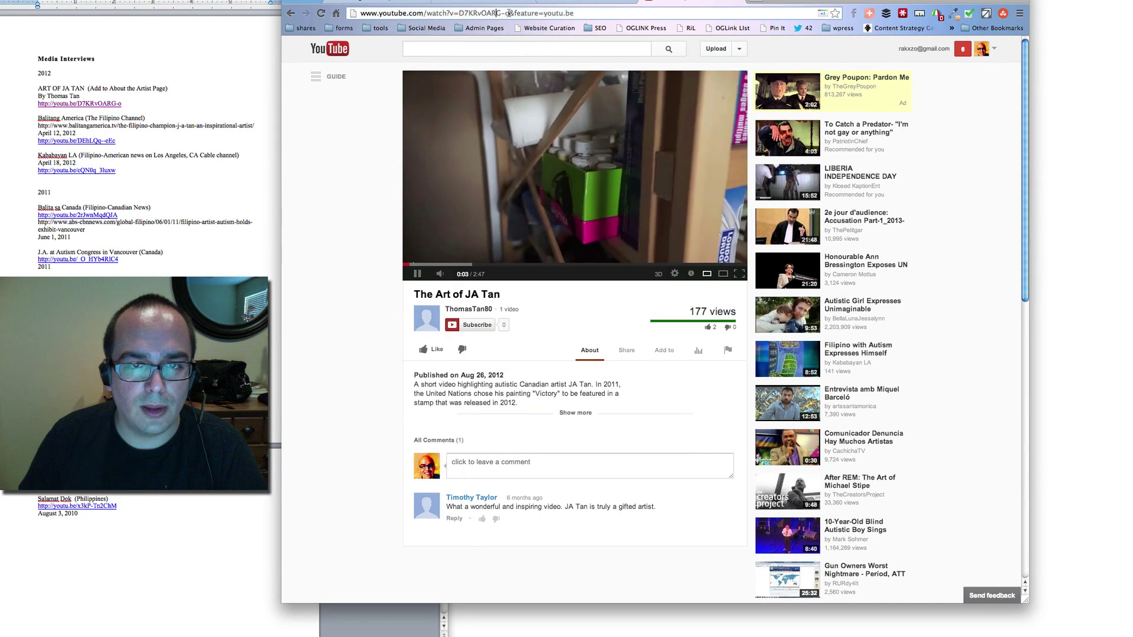
key(BackSpace)
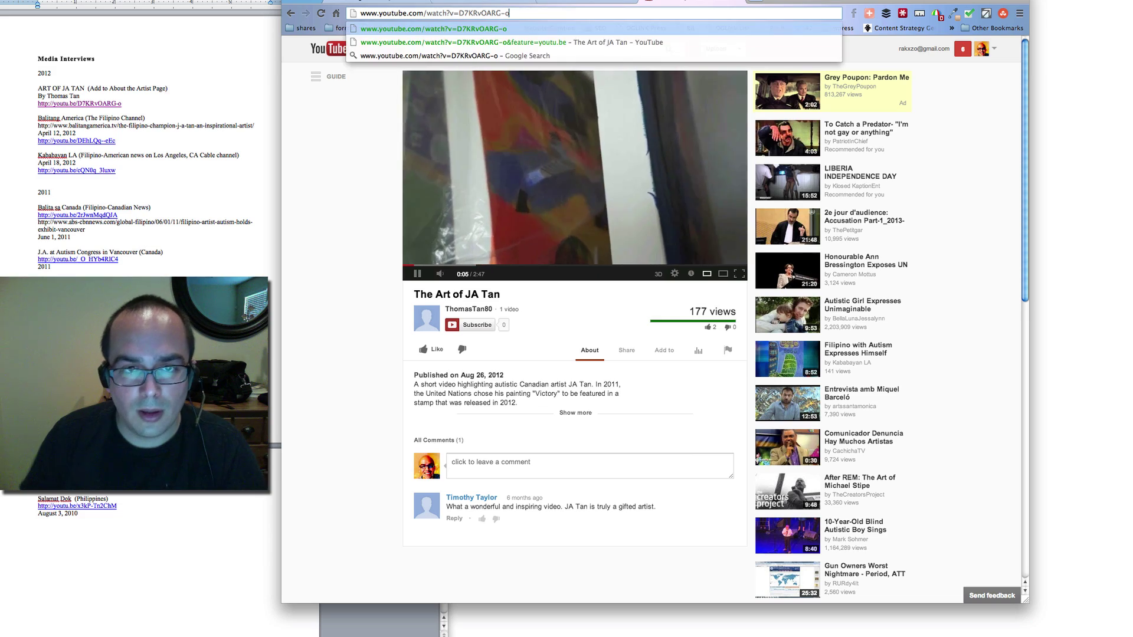
triple_click(381, 12)
key(ctrl+c)
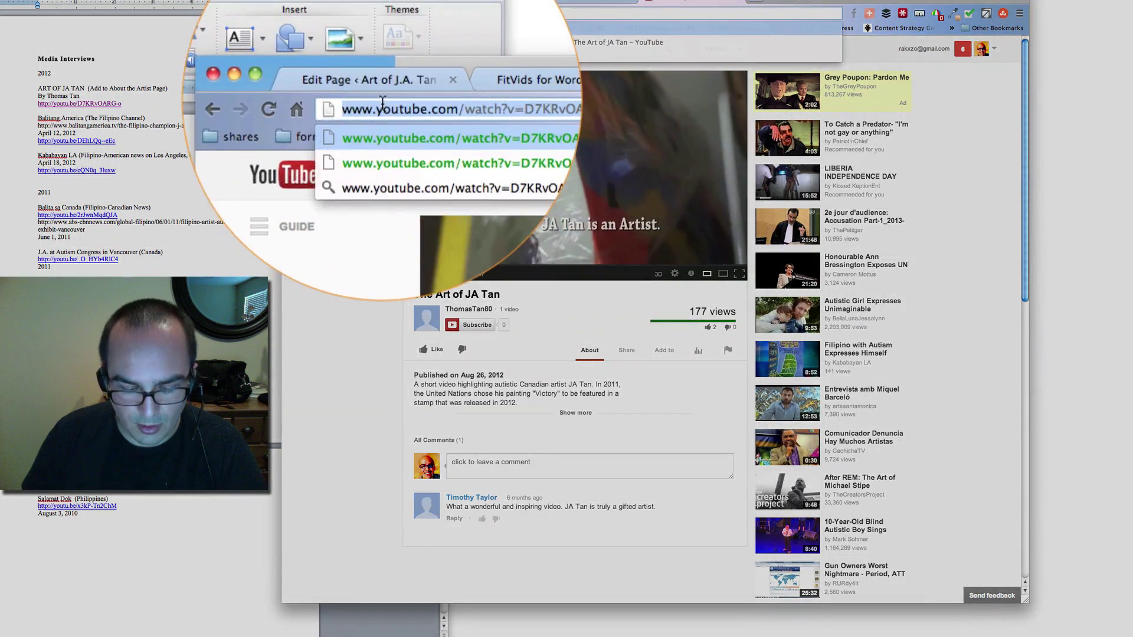
Paste the YouTube address into the empty line of the wpcol_1half_end column, update the page, and play the video on the live page
click(366, 2)
scroll(475, 283, down, 3)
click(475, 285)
key(ctrl+v)
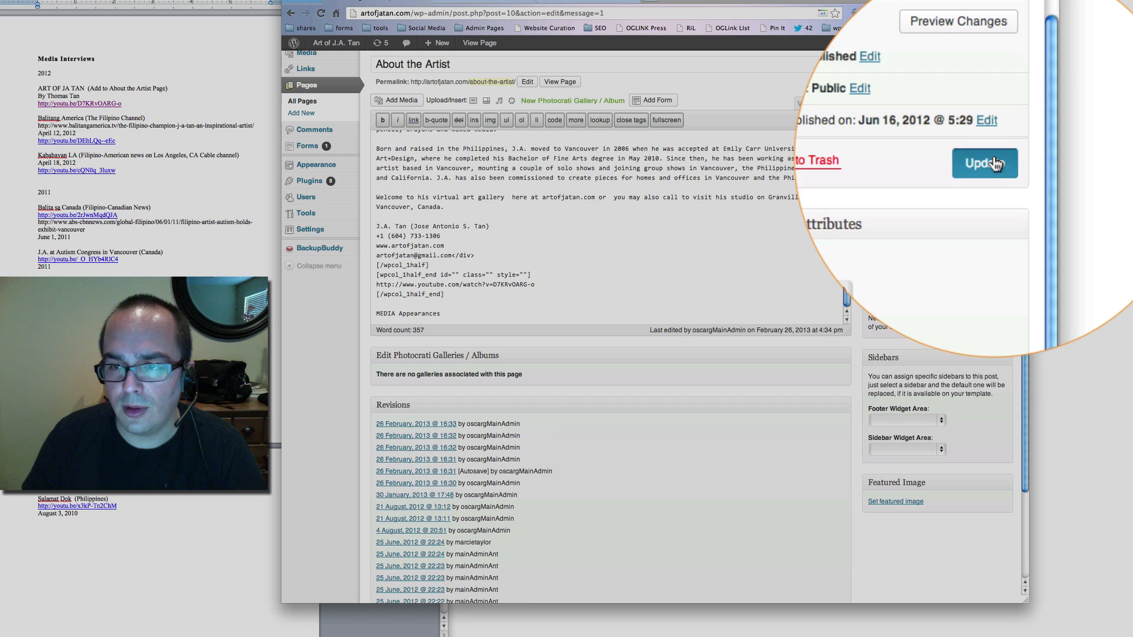
click(989, 160)
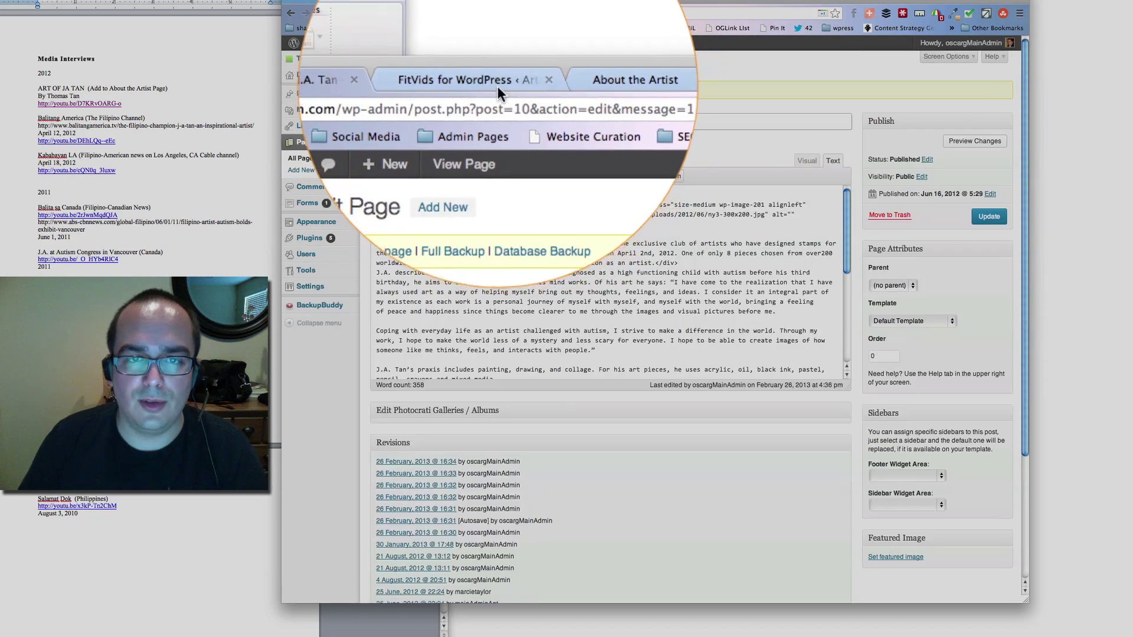
click(565, 2)
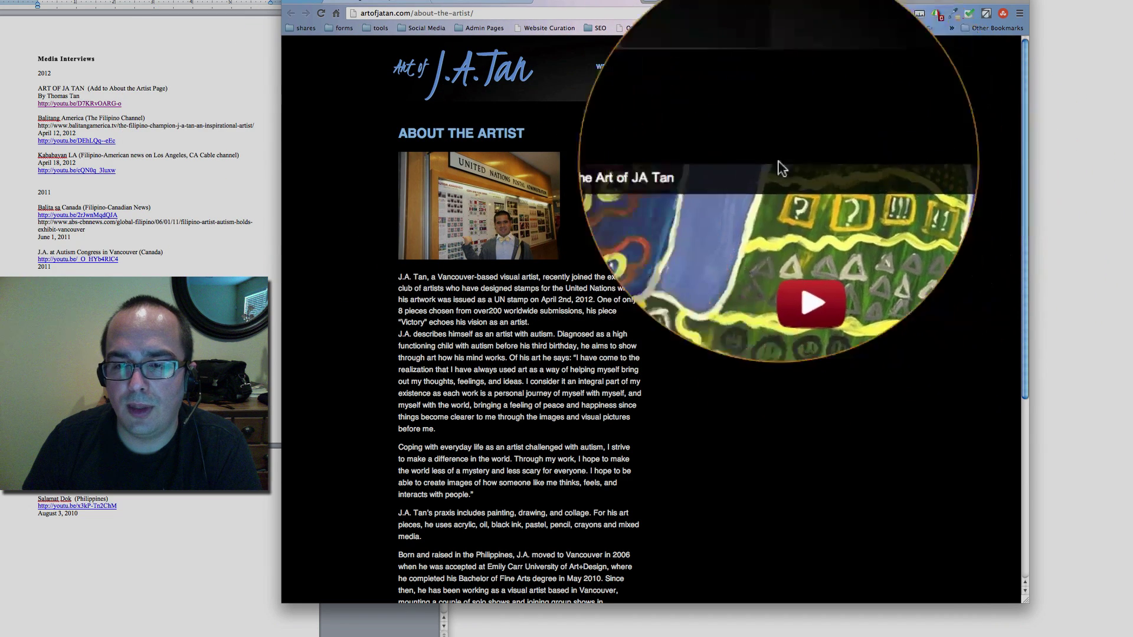
click(795, 234)
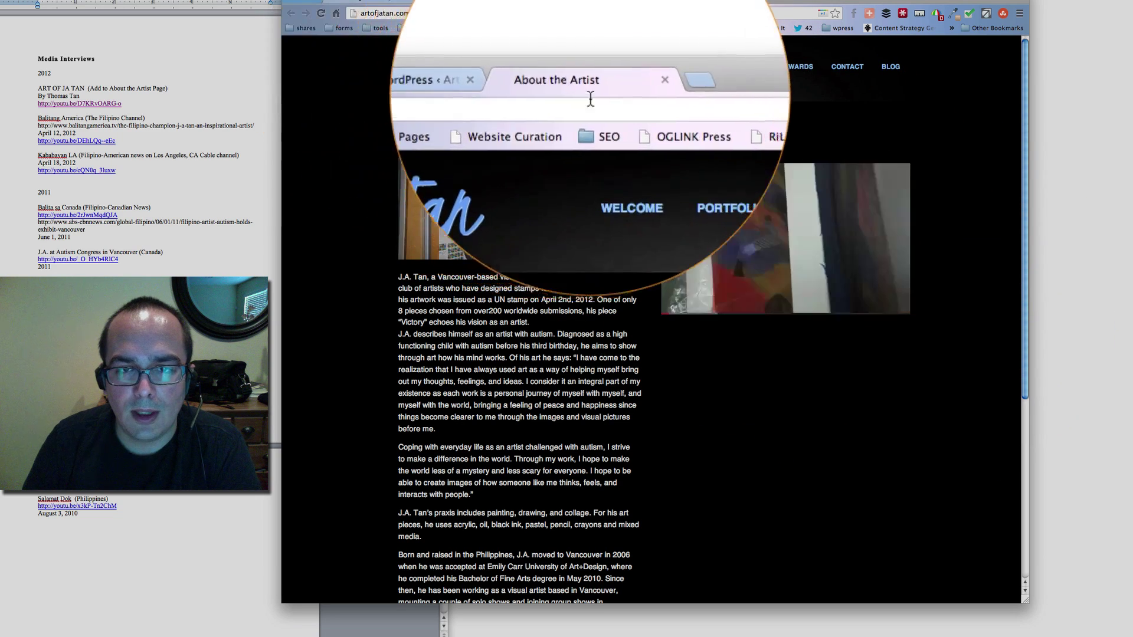
Set the FitVids jQuery selector to "p" and save the settings
click(471, 79)
click(455, 223)
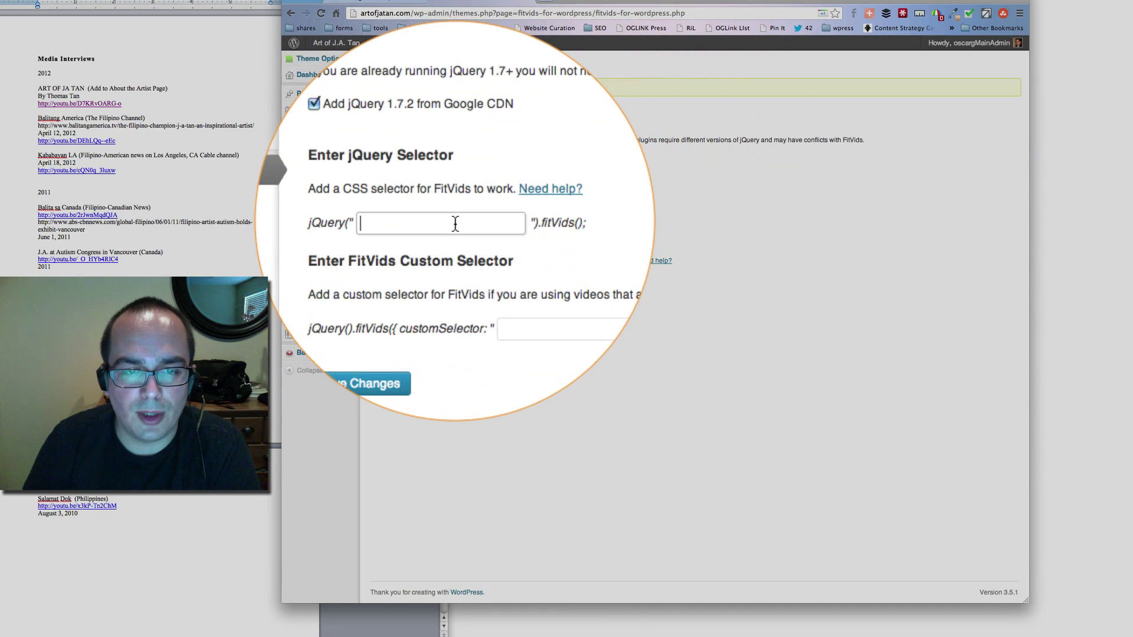
text(p)
click(415, 310)
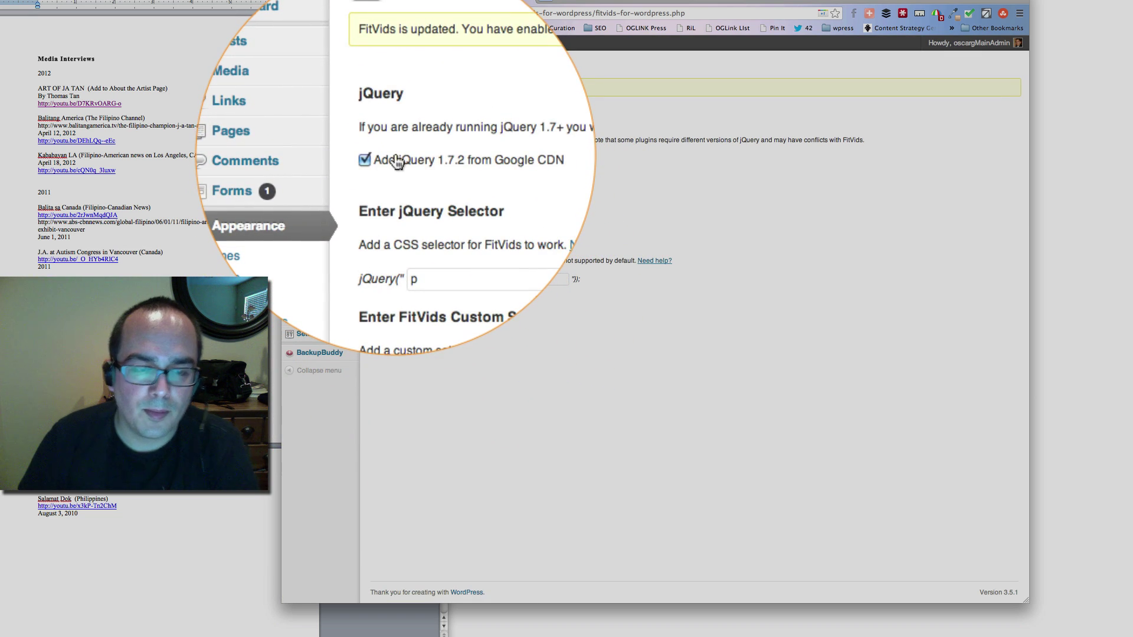
Check the video on the live About the Artist page, and examine the FitVids settings and the YouTube address in the page code
key(shift+super+t)
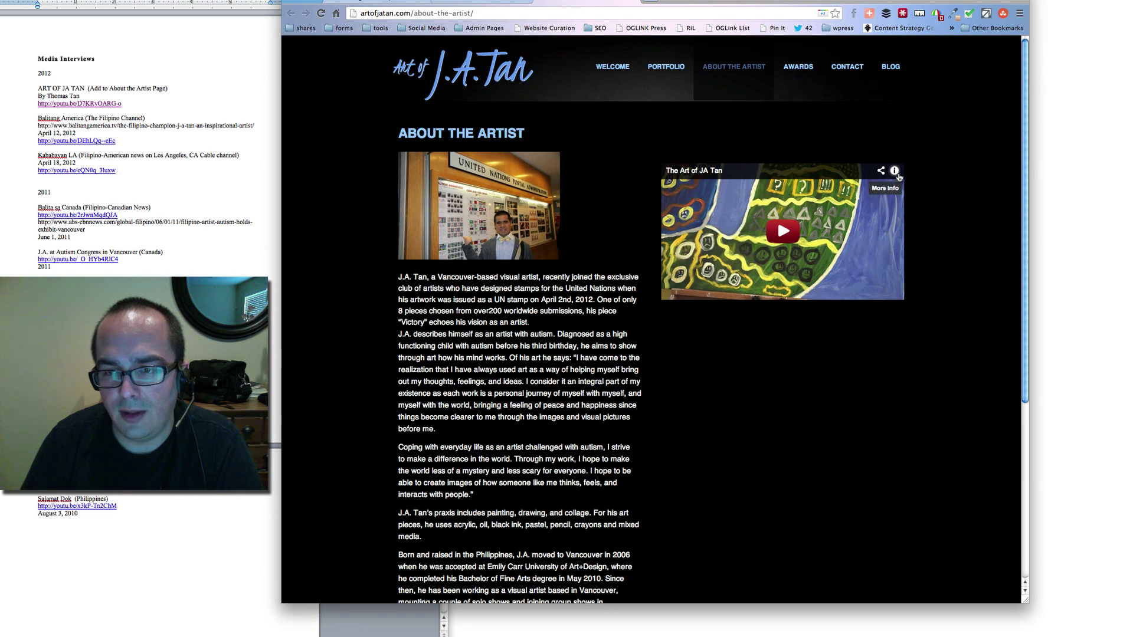
click(783, 231)
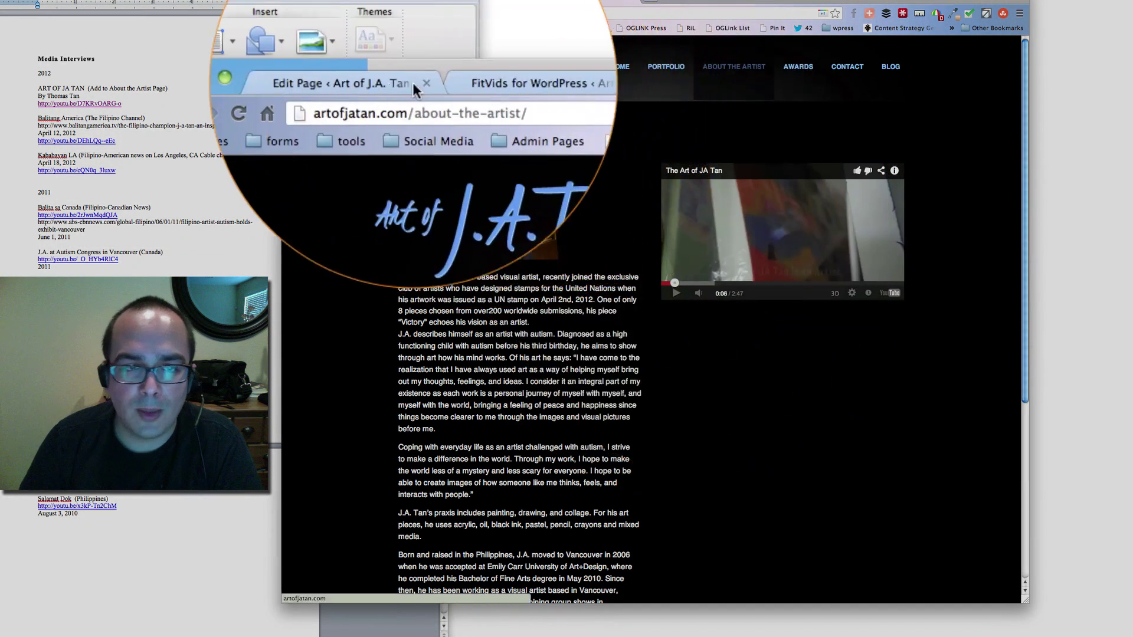
click(472, 2)
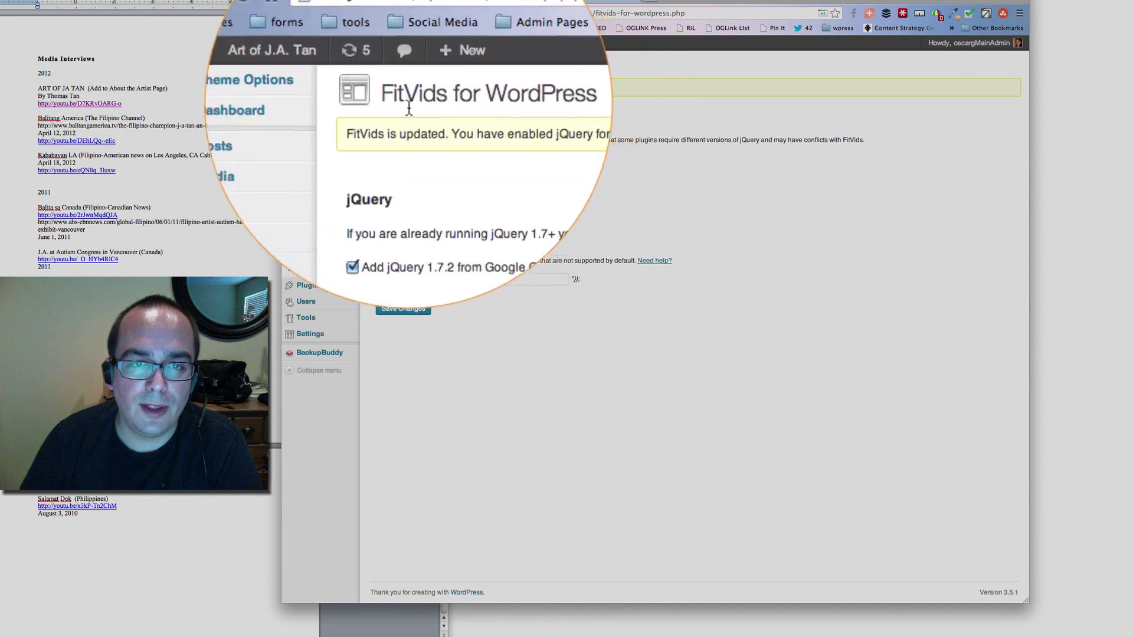
drag(413, 108, 534, 107)
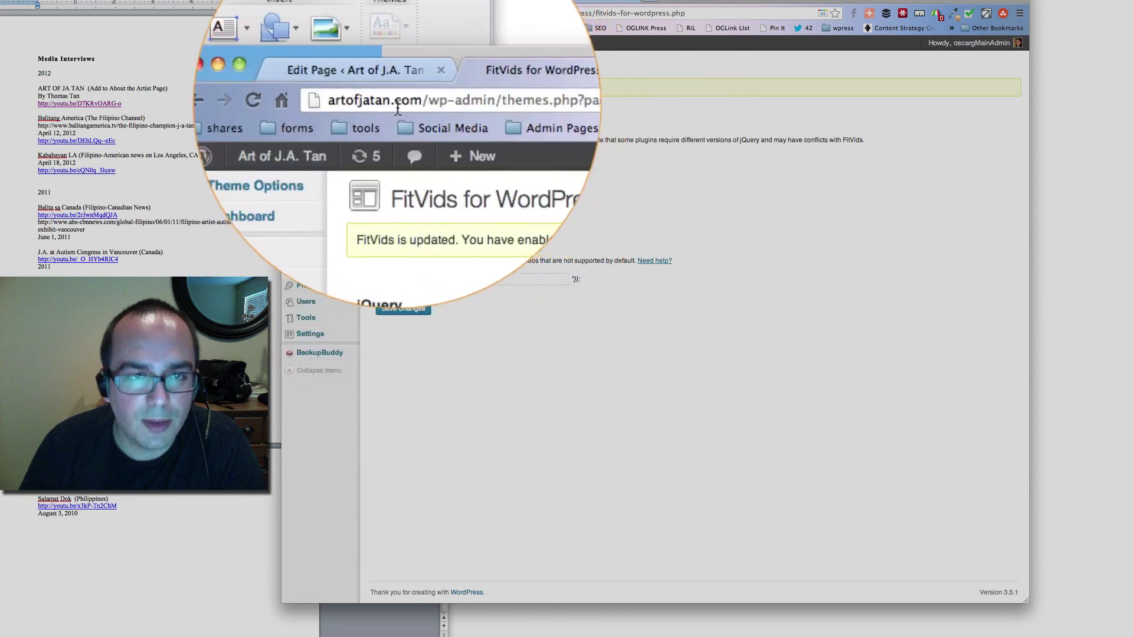
click(392, 87)
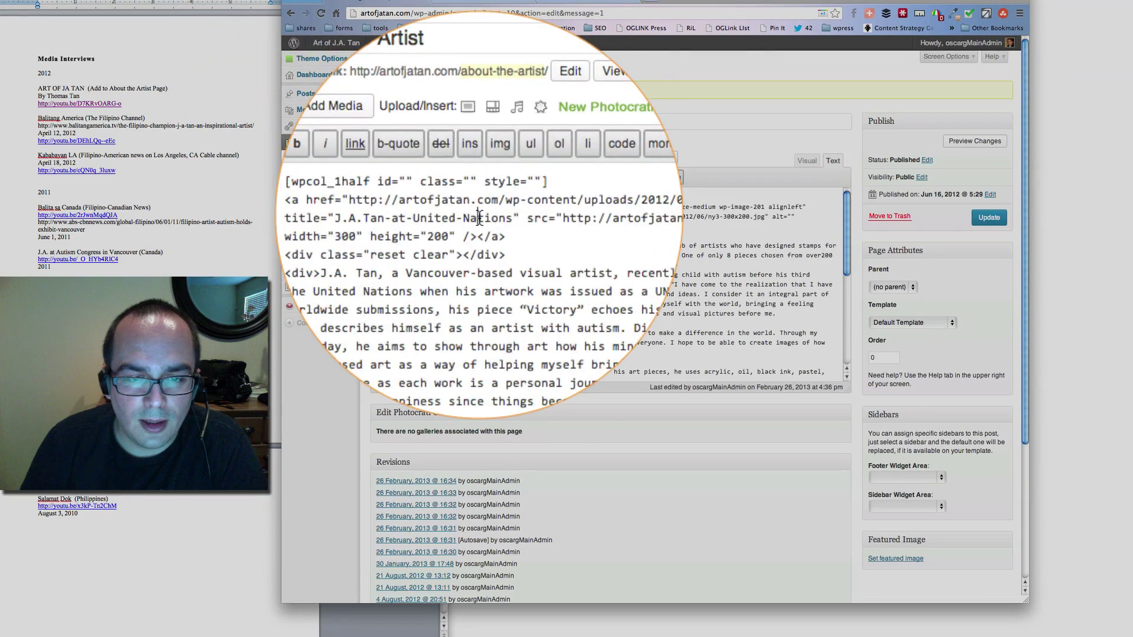
scroll(448, 207, down, 10)
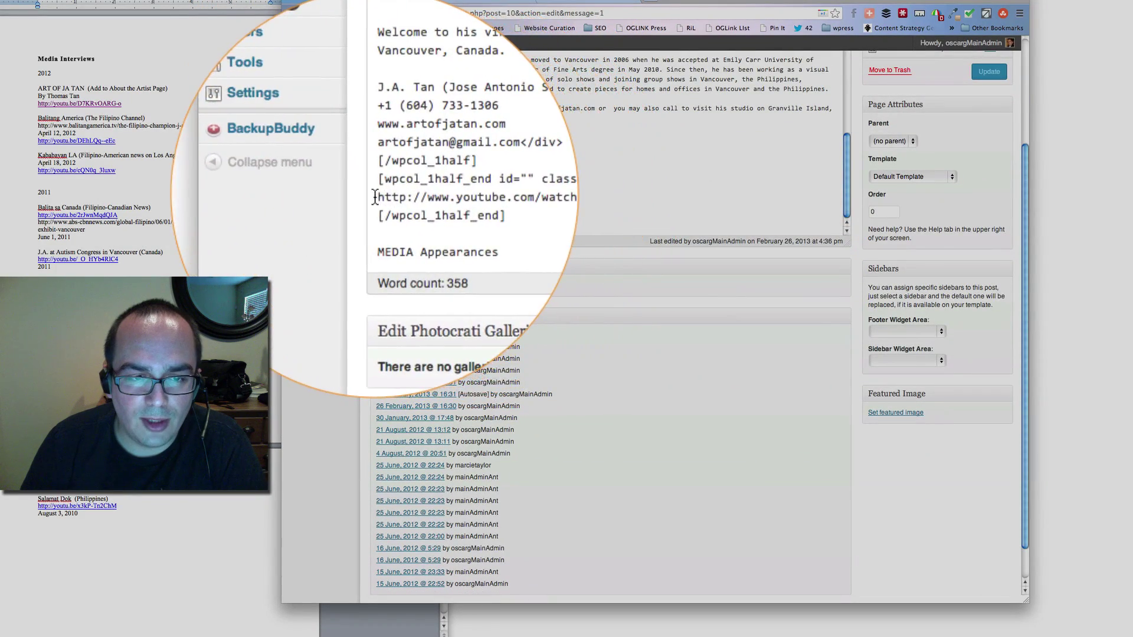
drag(375, 197, 540, 199)
click(539, 199)
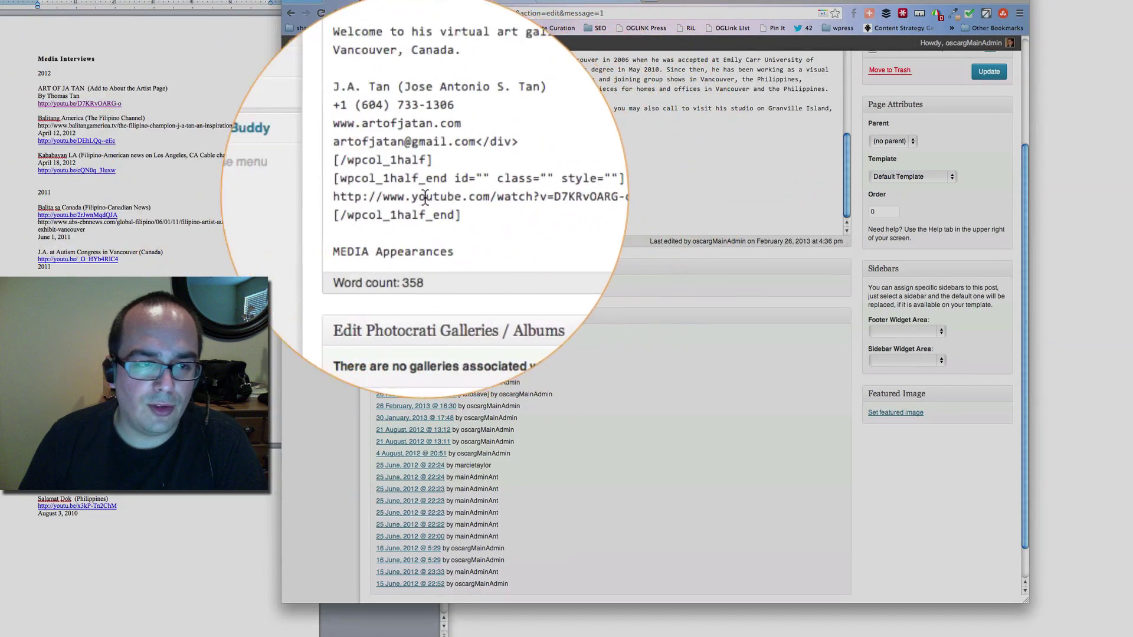
Copy the entire Media Interviews text from the Word document and paste it over the YouTube address in the wpcol_1half_end column
click(199, 126)
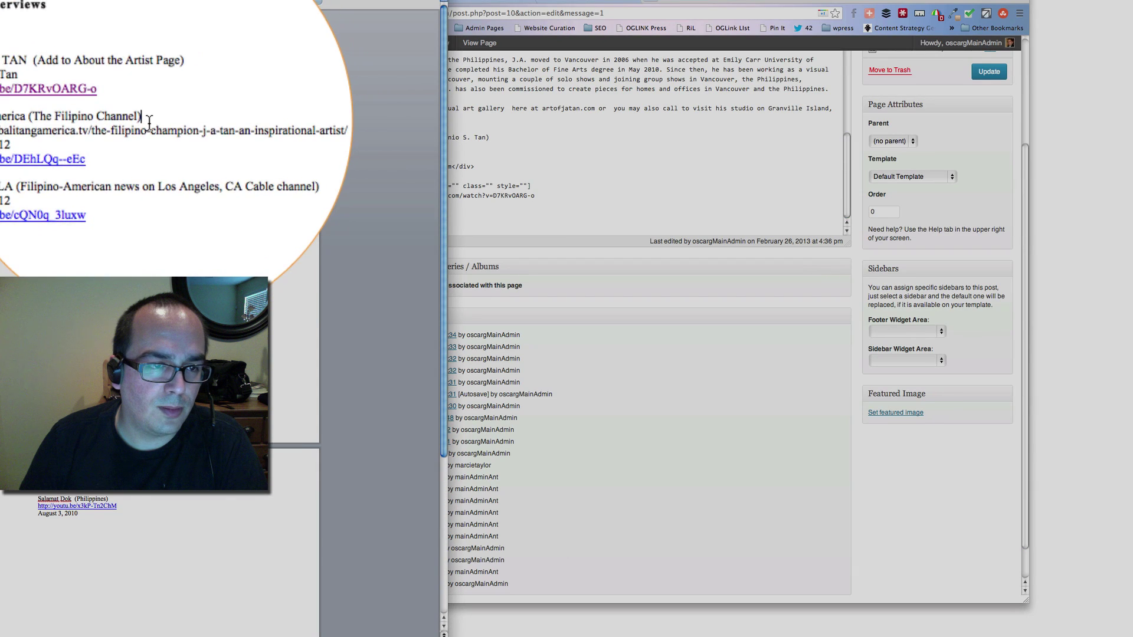
click(58, 108)
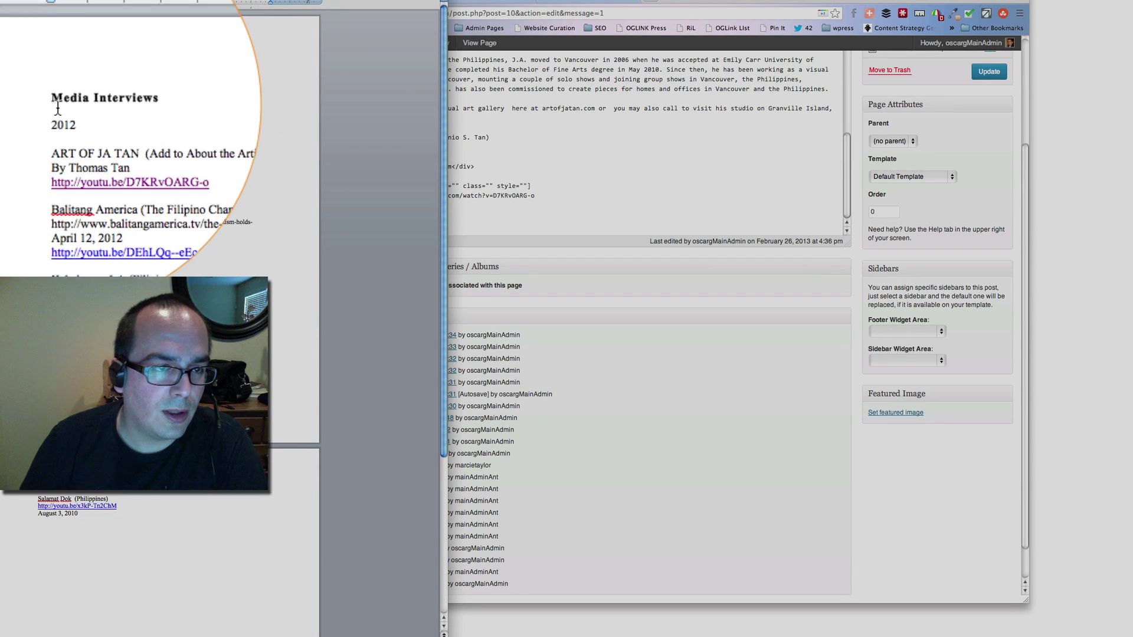
key(super+a)
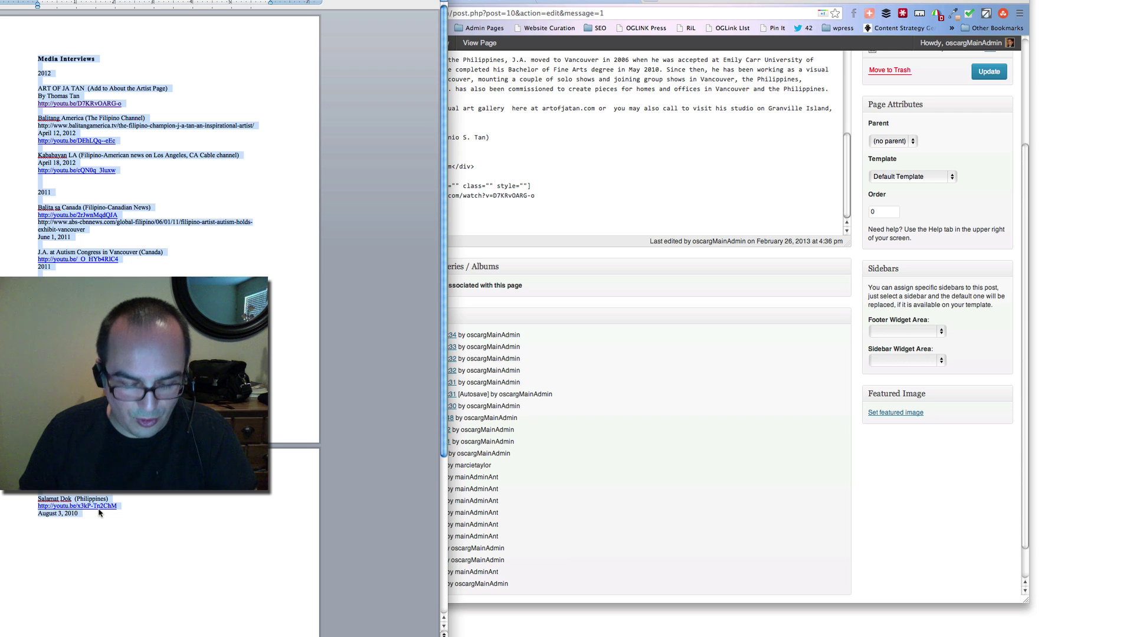
click(463, 214)
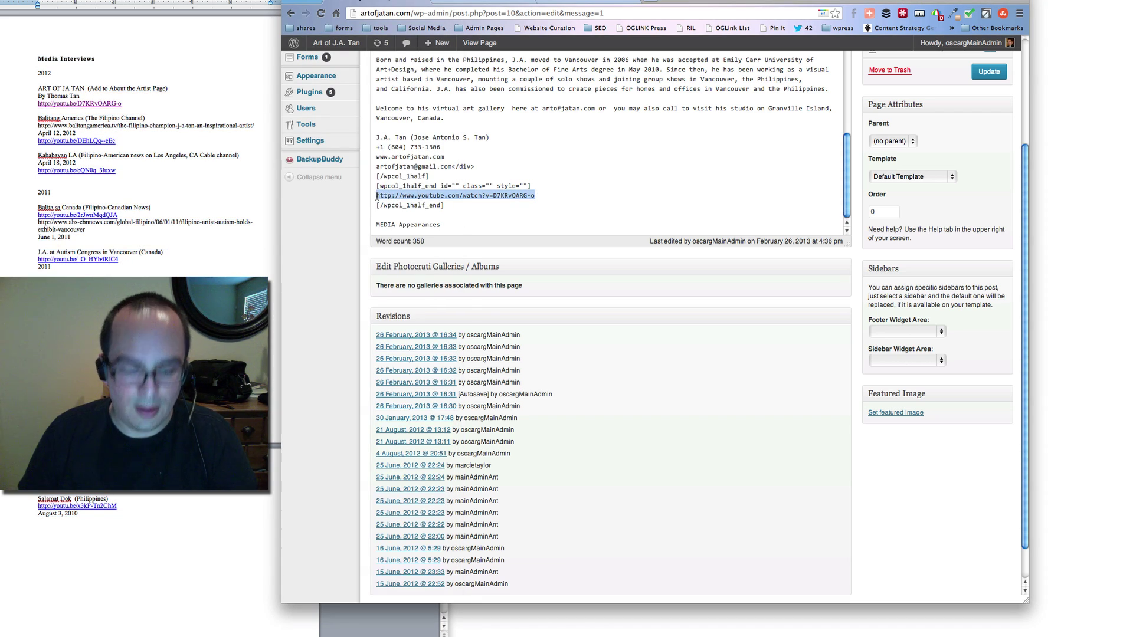
key(super+v)
scroll(391, 196, up, 10)
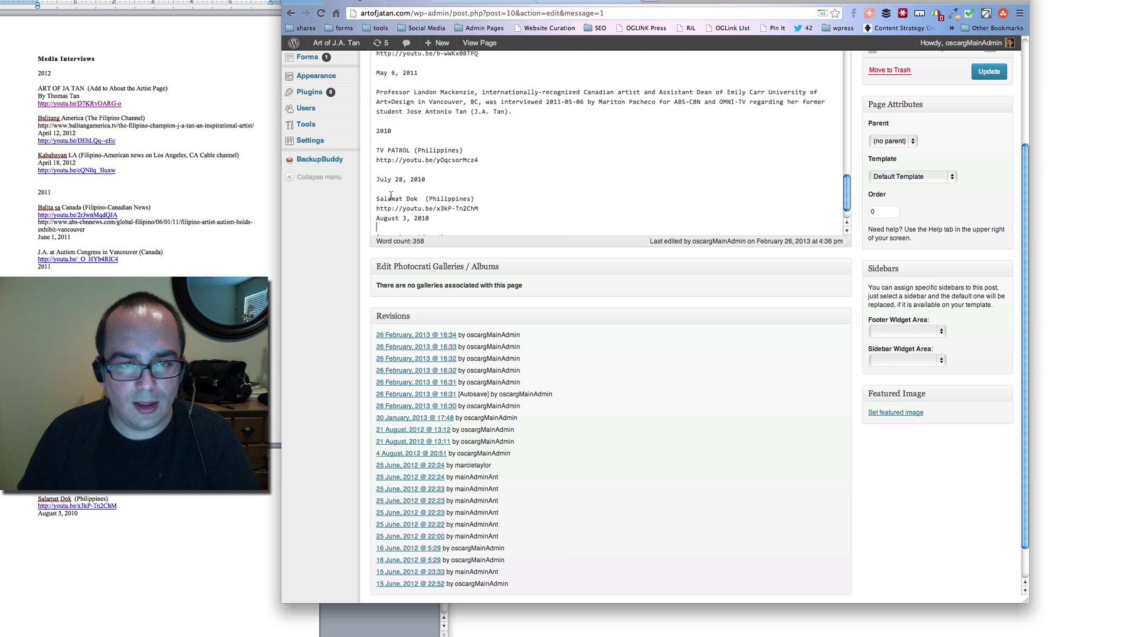
Turn the Media Interviews line at the start of the wpcol_1half_end column into an h2 heading with an empty class attribute
scroll(391, 195, up, 5)
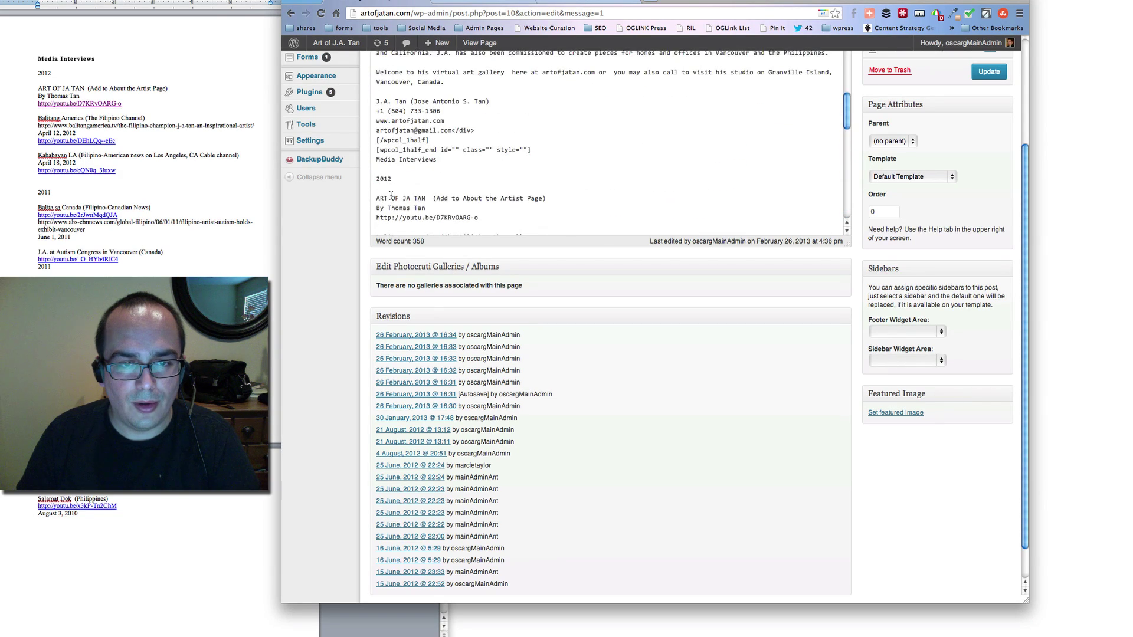
scroll(402, 177, down, 1)
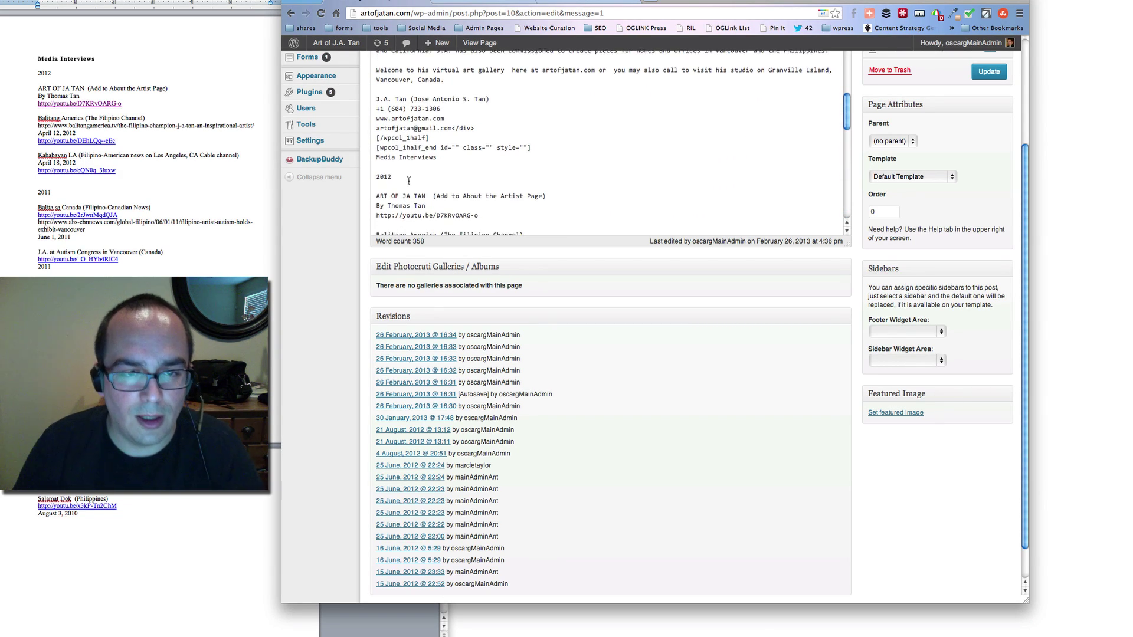
drag(377, 157, 431, 158)
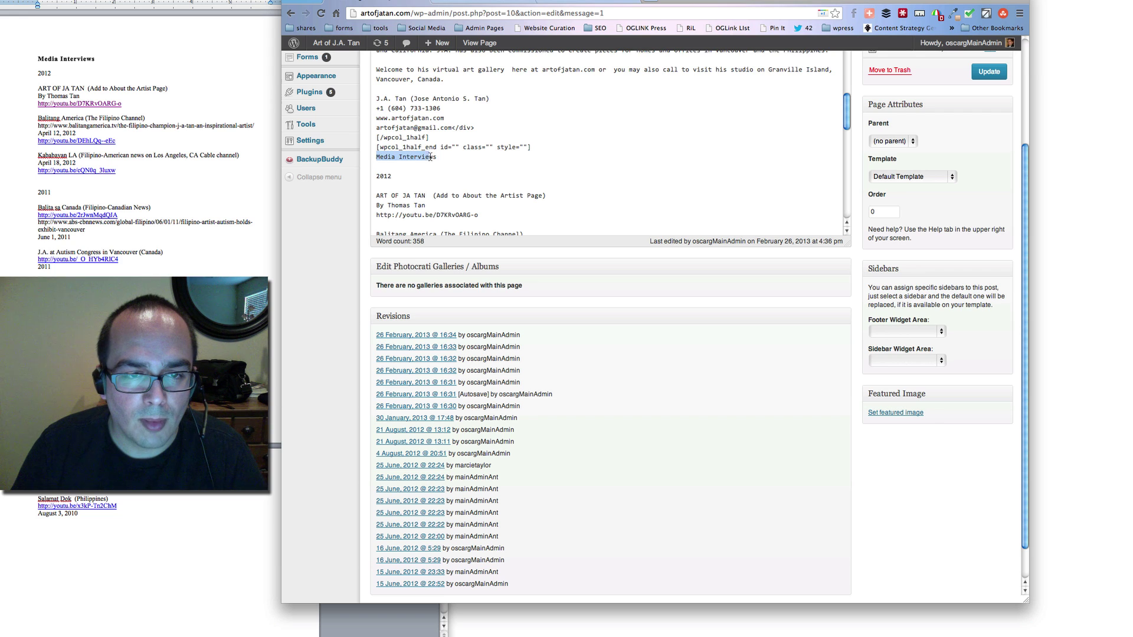
key(BackSpace)
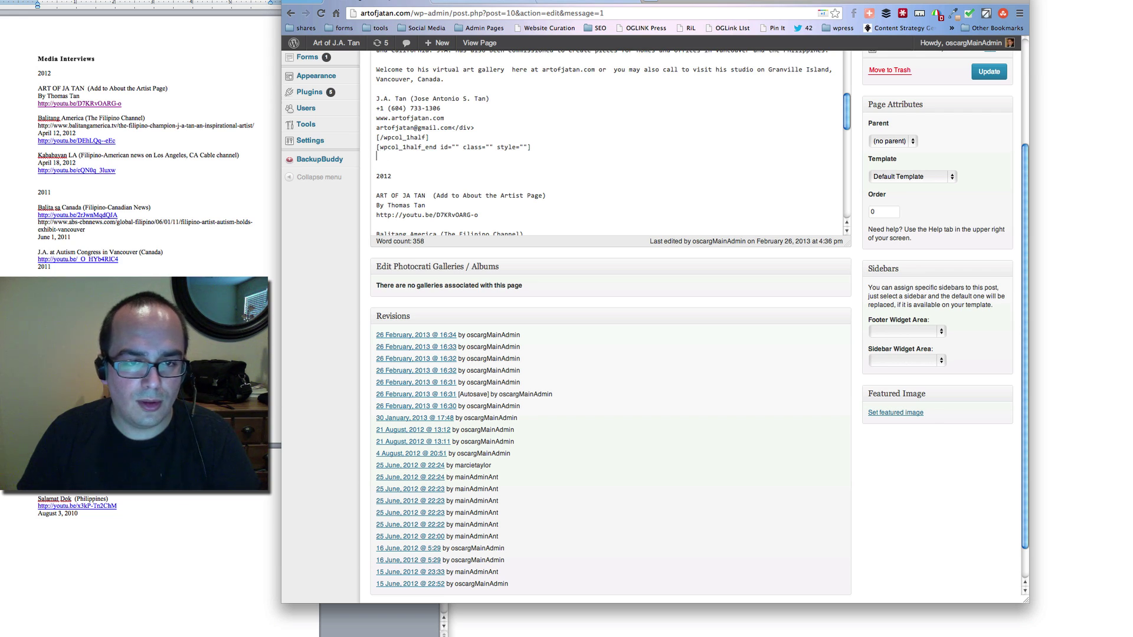
text(<h2 class="">Media Interviews</h2>)
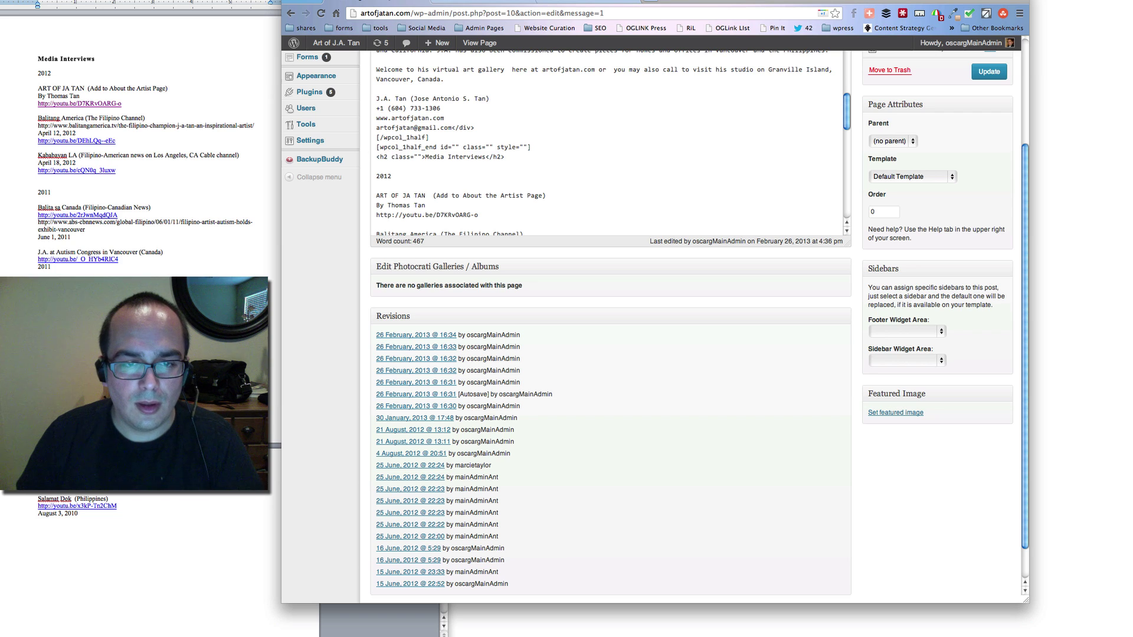
Remove the blank line under the Media Interviews heading and wrap the year 2012 in strong tags
drag(391, 176, 377, 176)
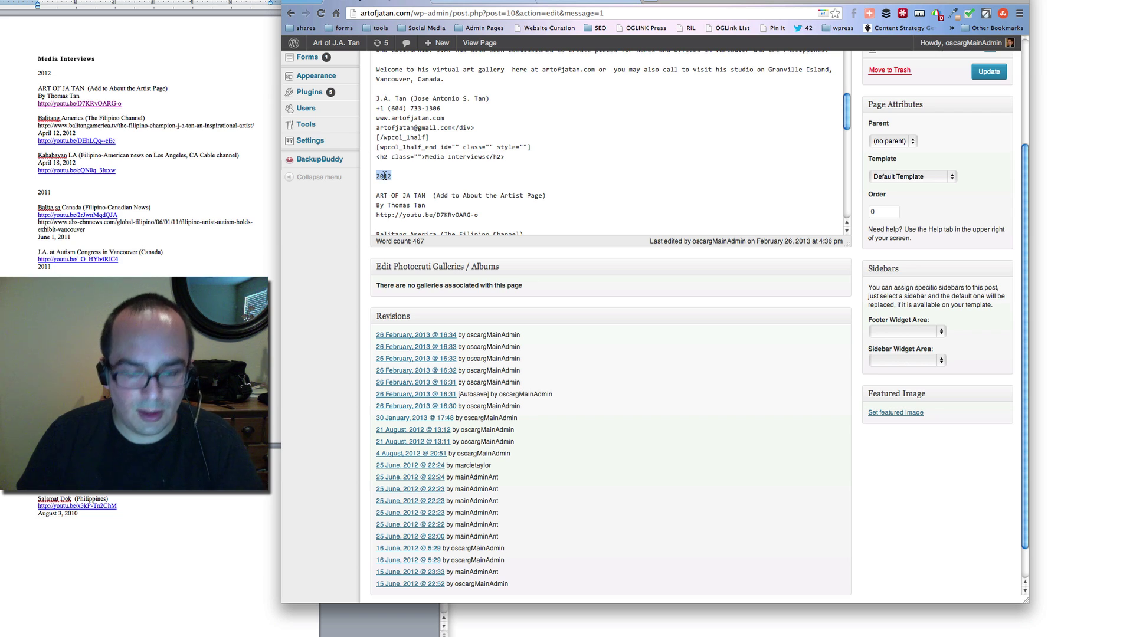
key(BackSpace)
key(BackSpace)
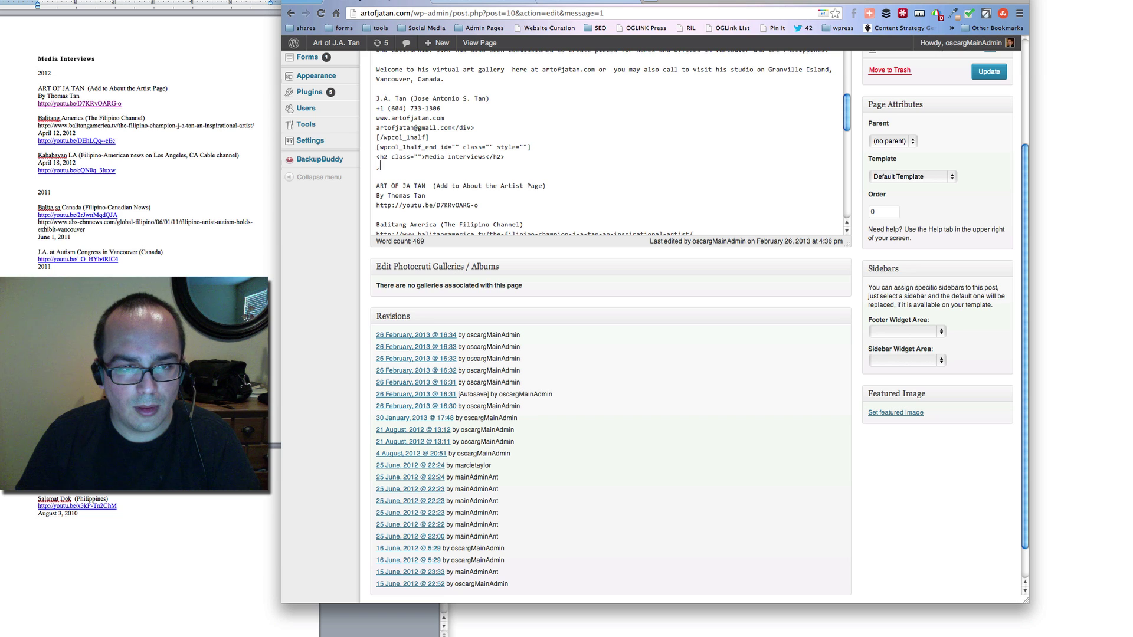
key(Left)
key(Left)
key(Left)
key(Left)
key(Left)
key(Left)
key(Left)
key(Left)
key(Left)
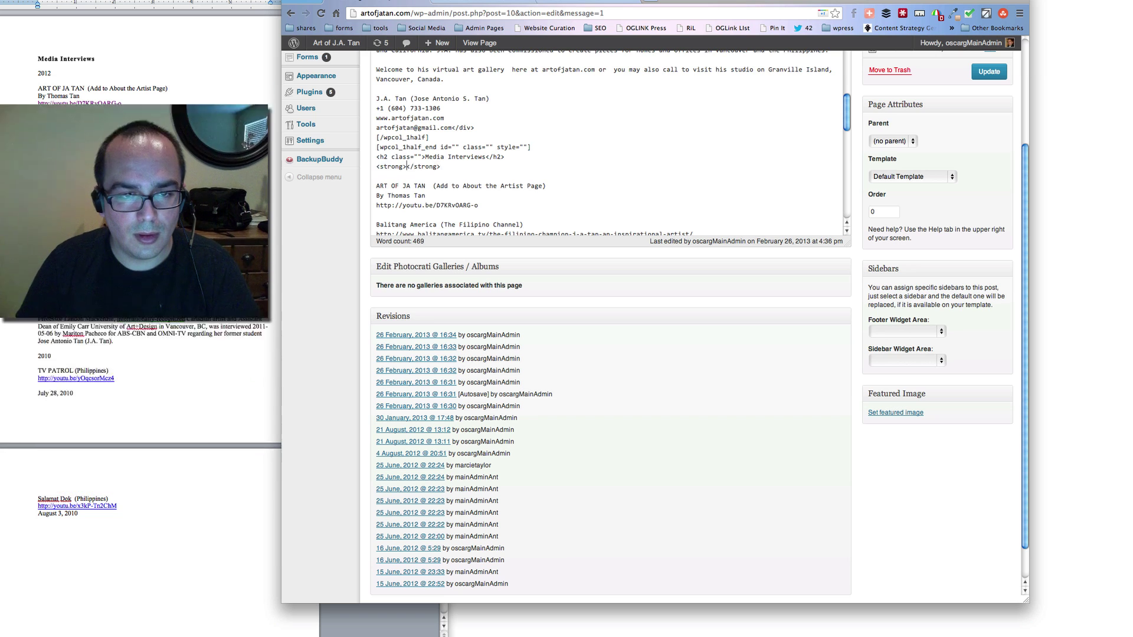
text(2012)
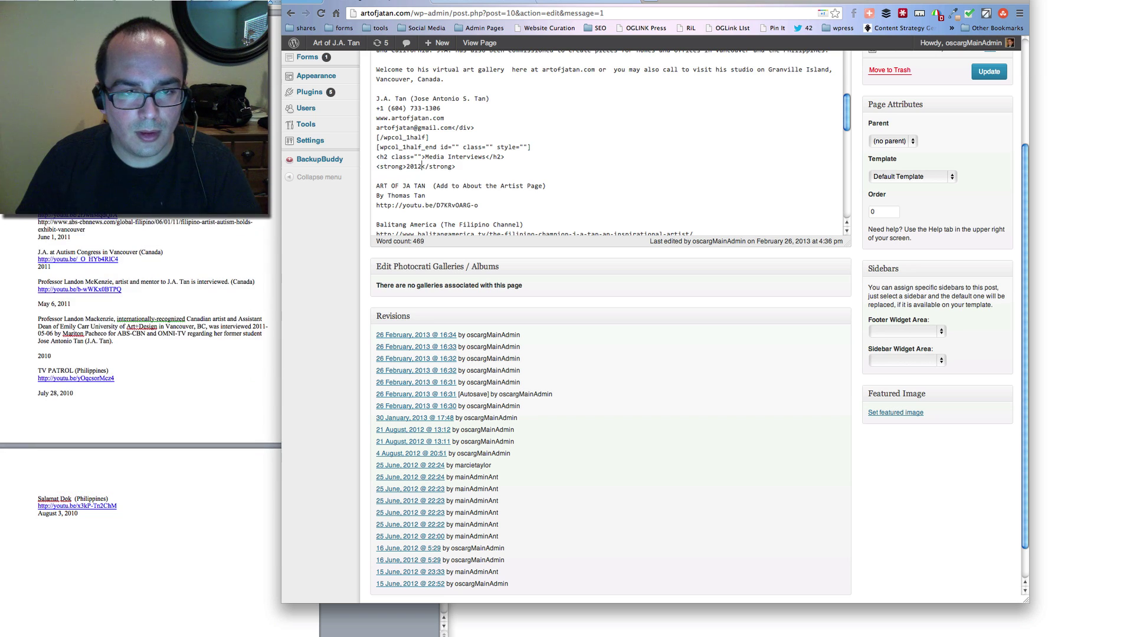
Wrap the title line "ART OF JA TAN (Add to About the Artist Page)" in strong tags
scroll(386, 185, down, 2)
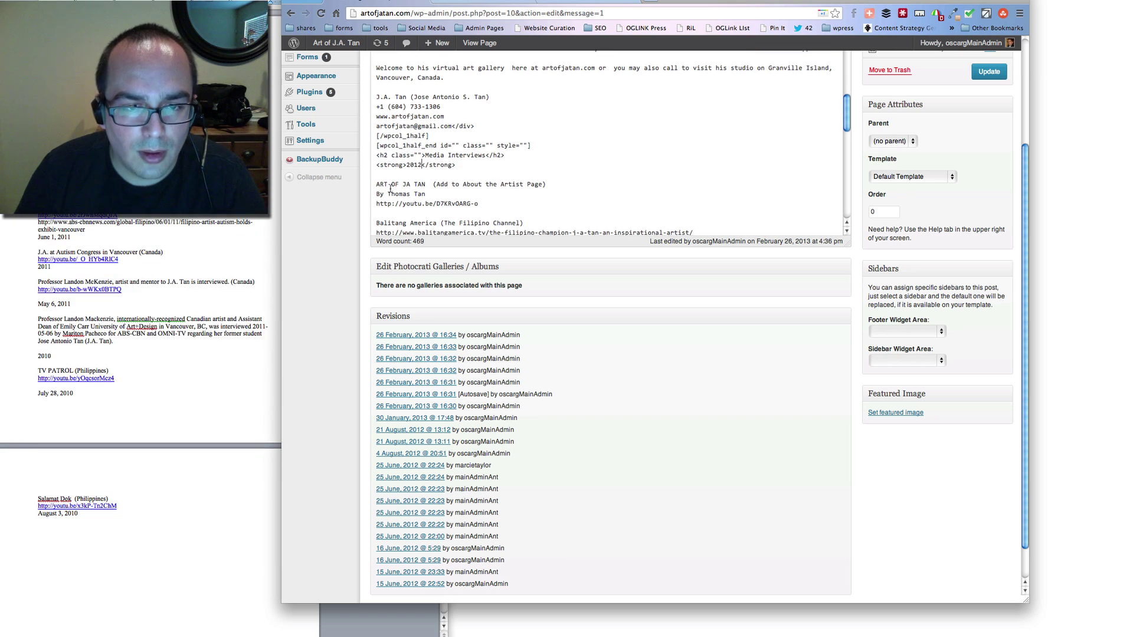
scroll(390, 188, down, 1)
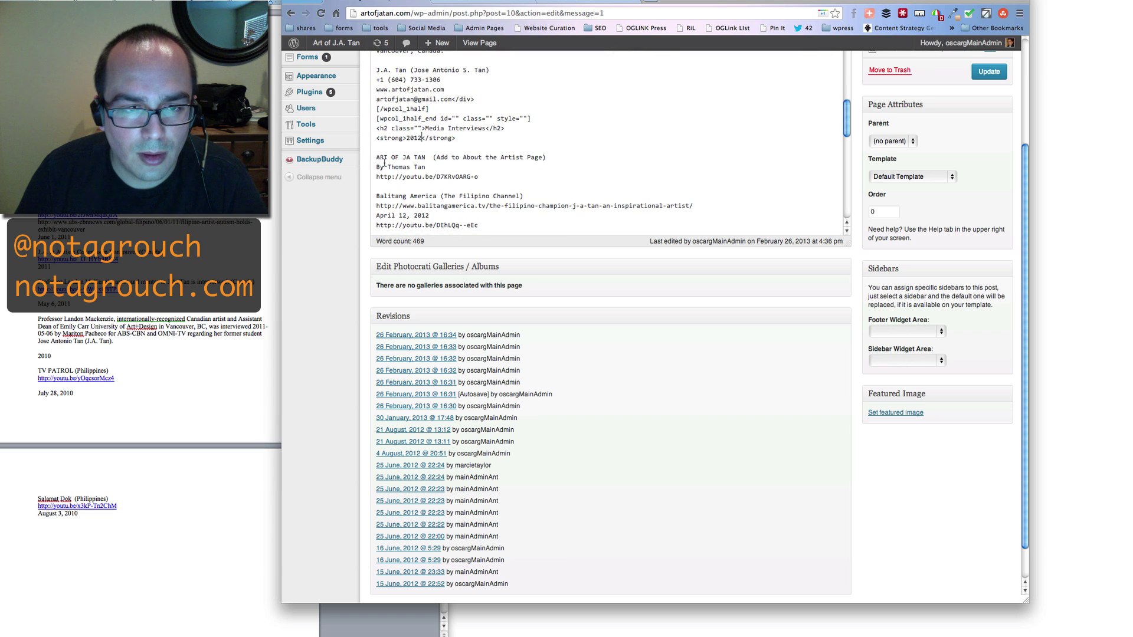
drag(377, 159, 558, 157)
key(BackSpace)
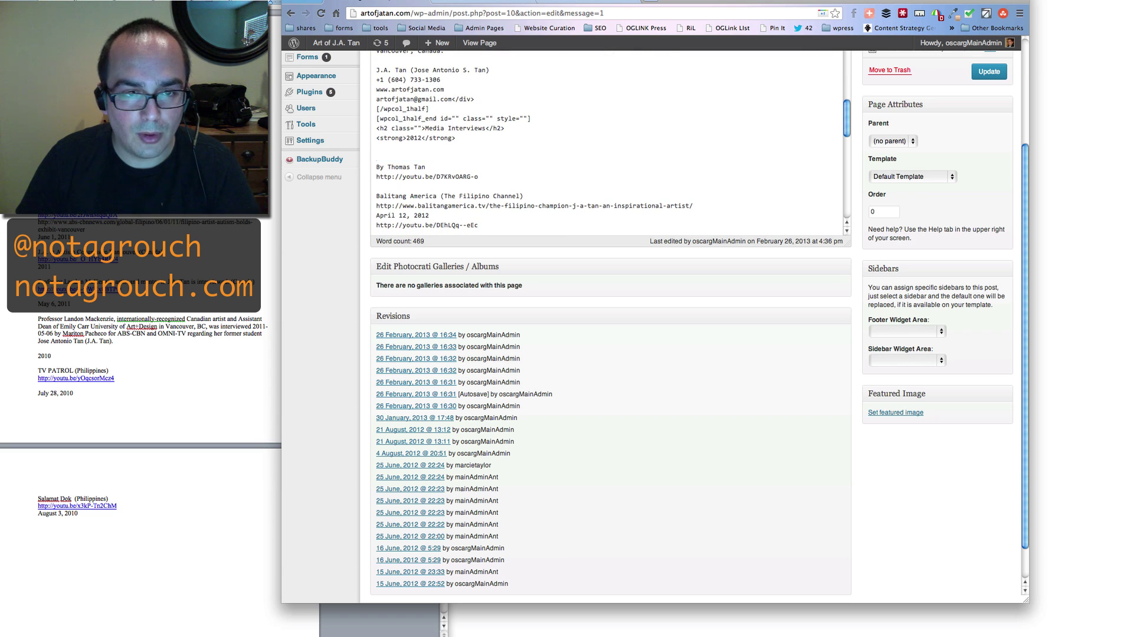
text(<strong>ART OF JA TAN  (Add to About the Artist Page)</strong>)
text(r)
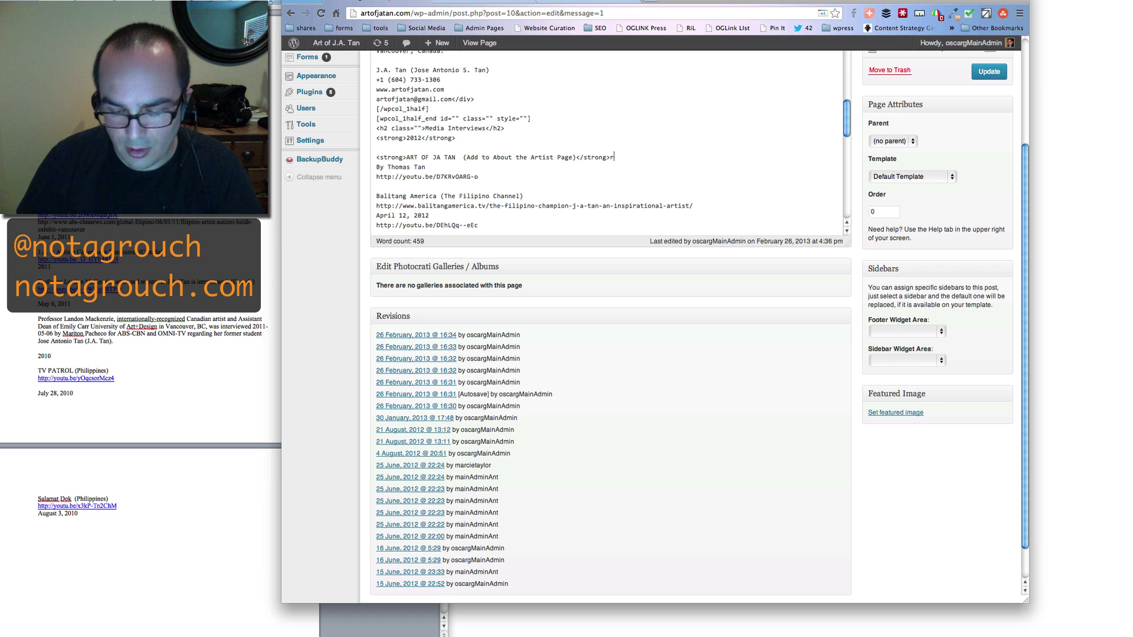
key(BackSpace)
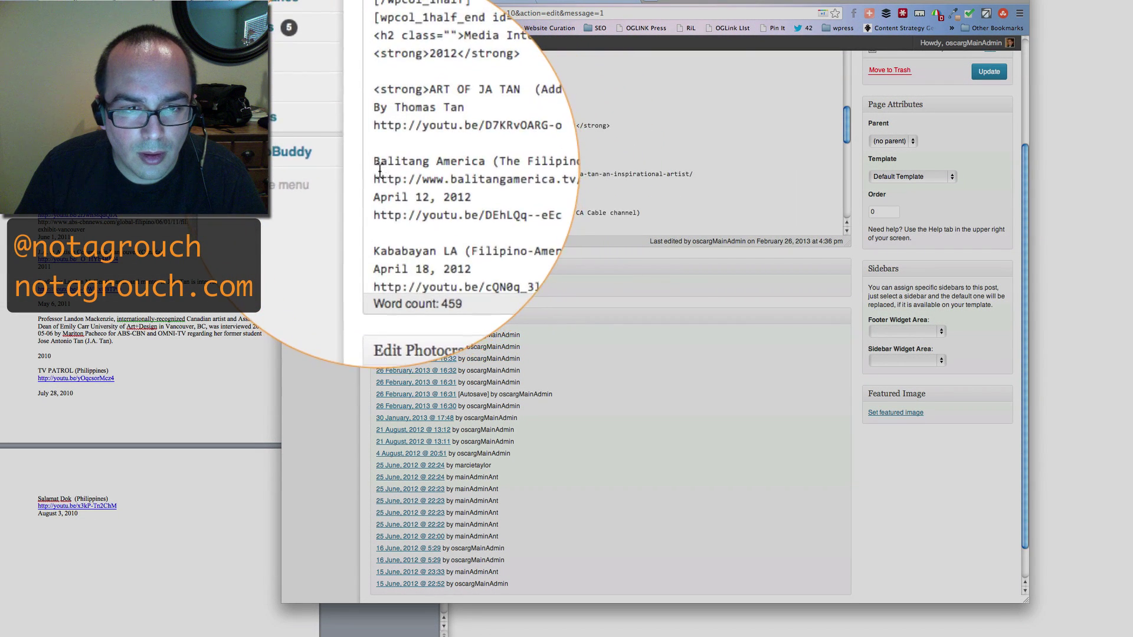
Wrap the "Balitang America (The Filipino Channel)" and Kababayan LA title lines in strong tags
drag(380, 233, 529, 165)
key(BackSpace)
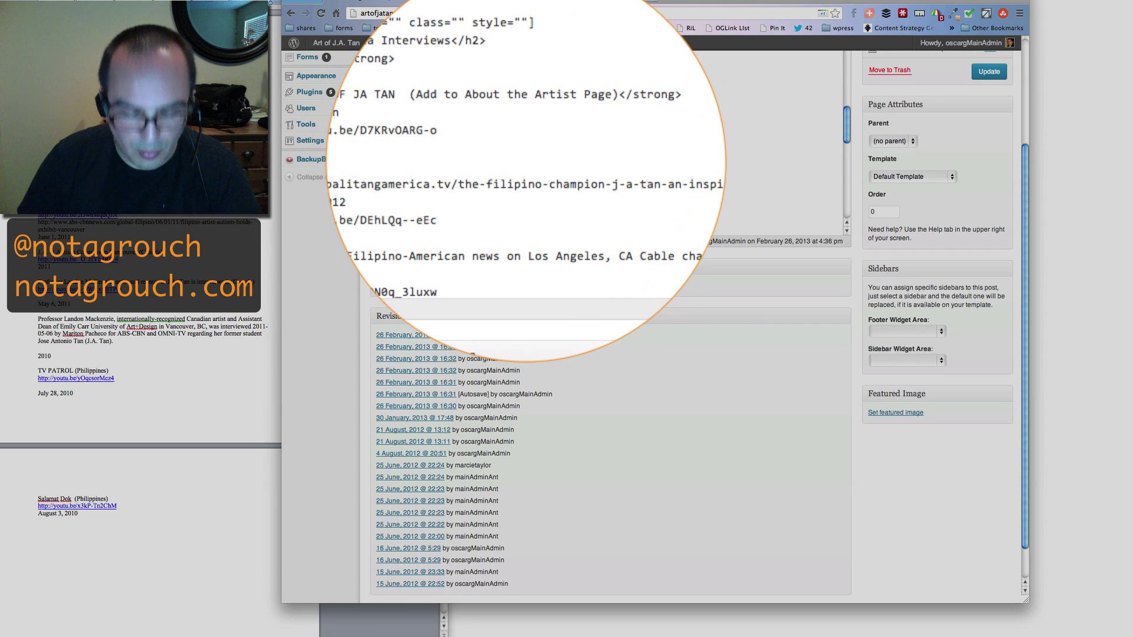
text(<strong>Balitang America (The Filipino Channel)</strong>)
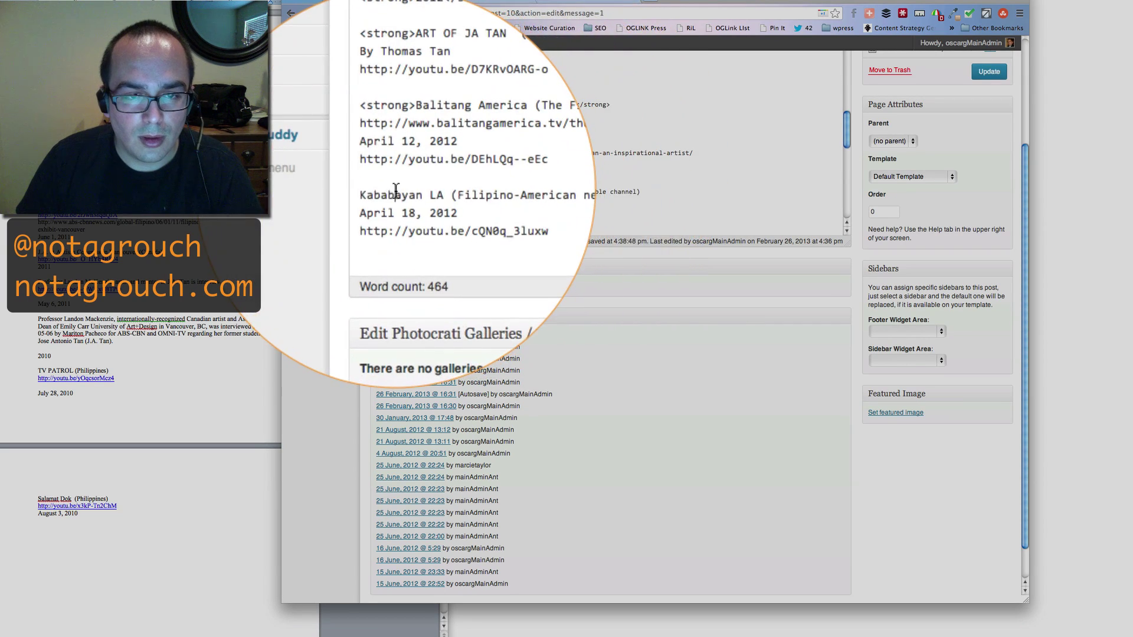
triple_click(400, 190)
key(BackSpace)
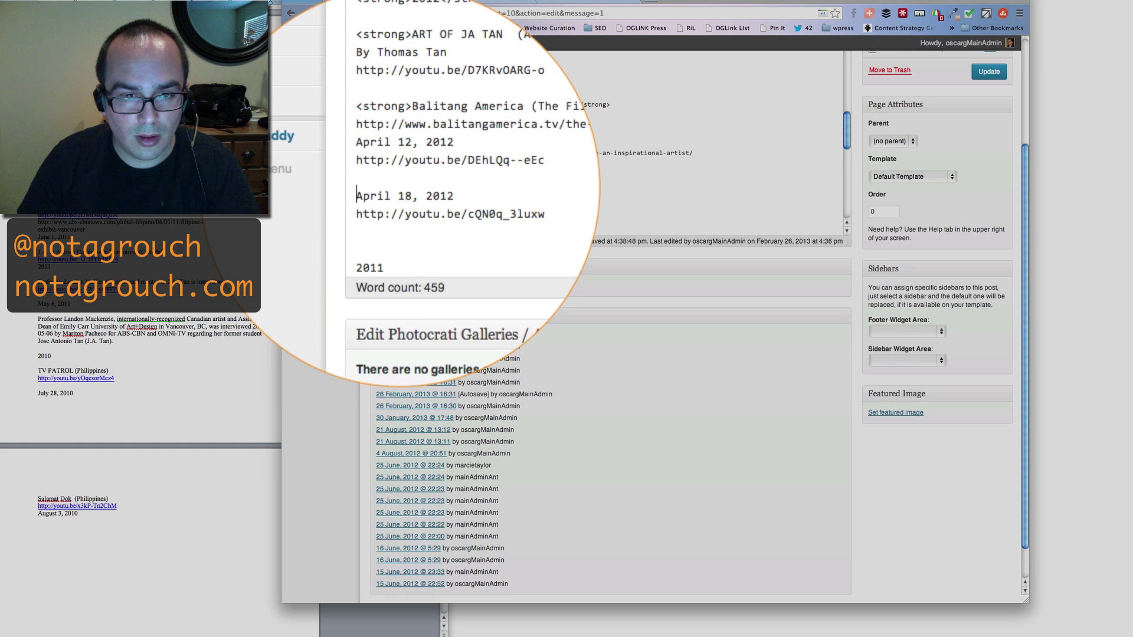
key(Return)
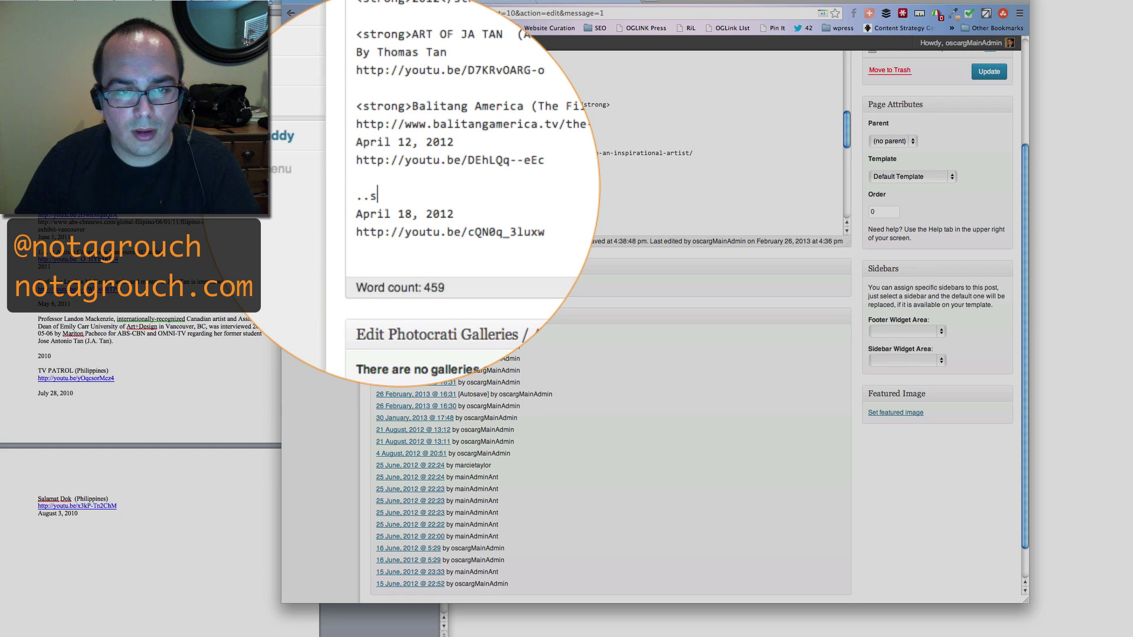
text(<strong>Kababayan LA (Filipino-American news on Los Angeles CA Cable channel) </strong>)
Wrap the year 2011 below the Kababayan LA entry in strong tags and remove the extra blank line above it
scroll(413, 177, down, 4)
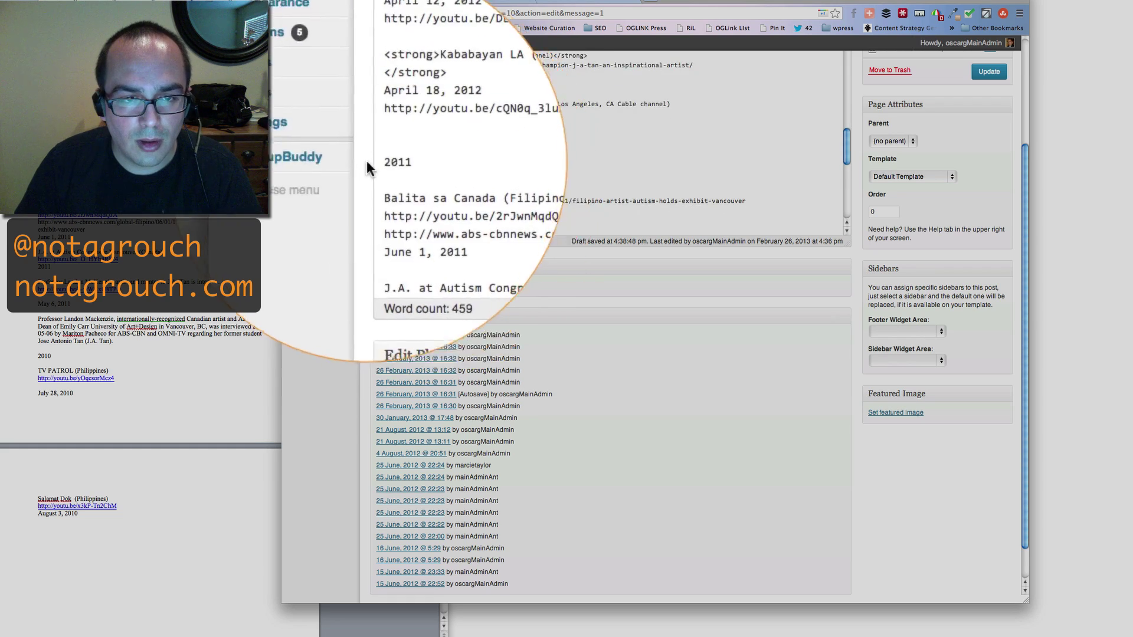
double_click(381, 164)
scroll(383, 164, up, 6)
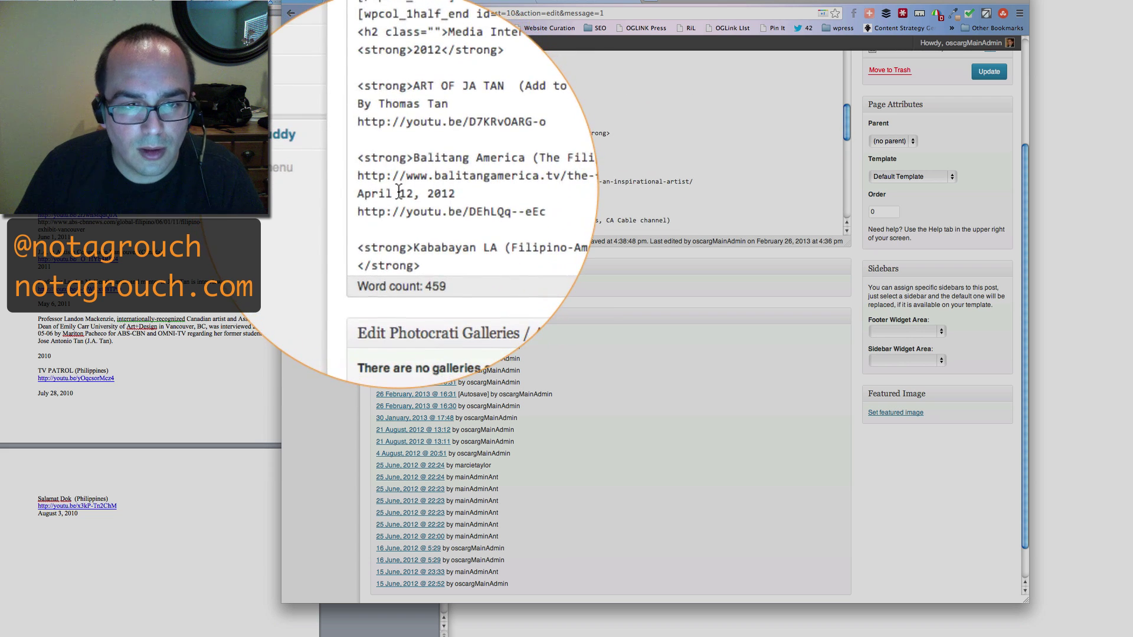
scroll(399, 192, up, 2)
scroll(399, 177, down, 7)
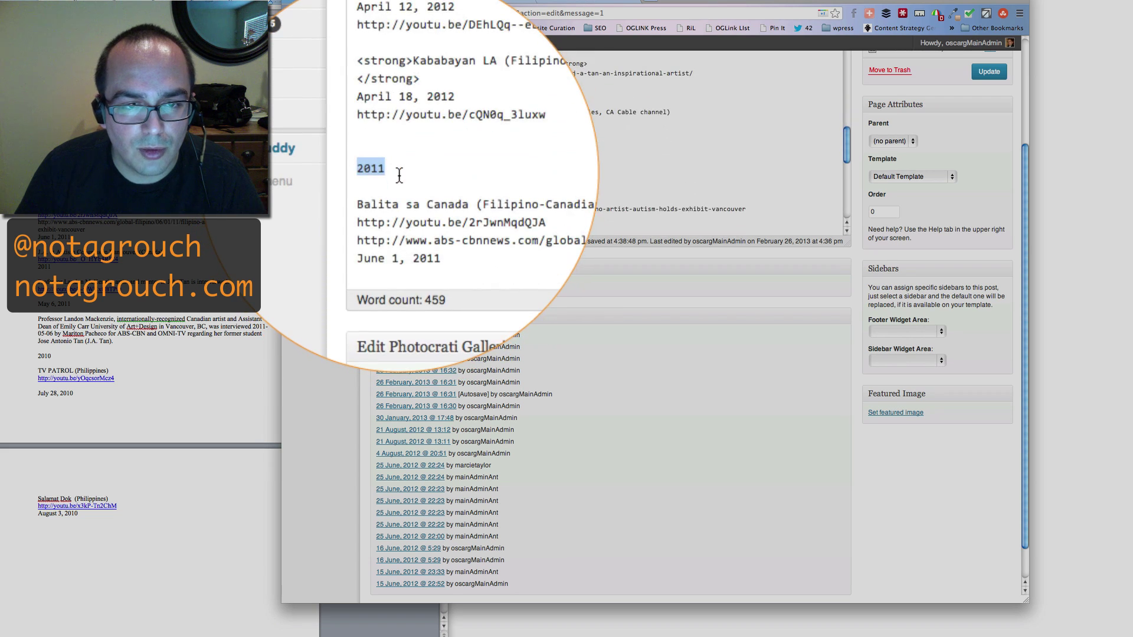
key(BackSpace)
key(BackSpace)
text(<strong>2011</strong>)
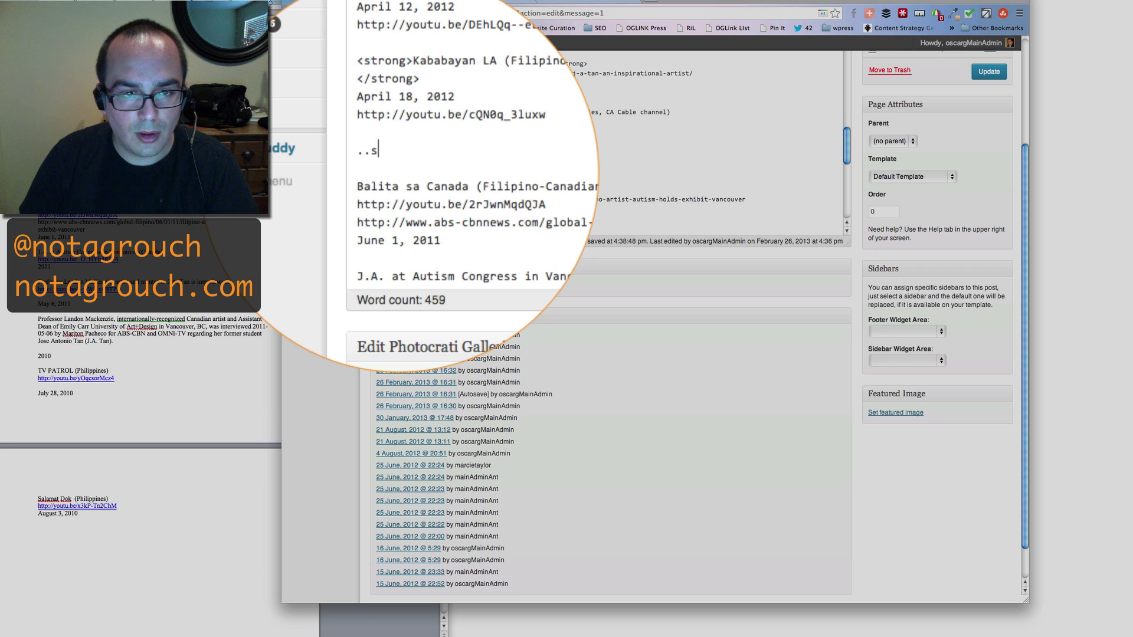
Wrap the "Balita sa Canada (Filipino-Canadian News)" title in strong tags, keeping its YouTube address on a separate line
scroll(413, 177, down, 3)
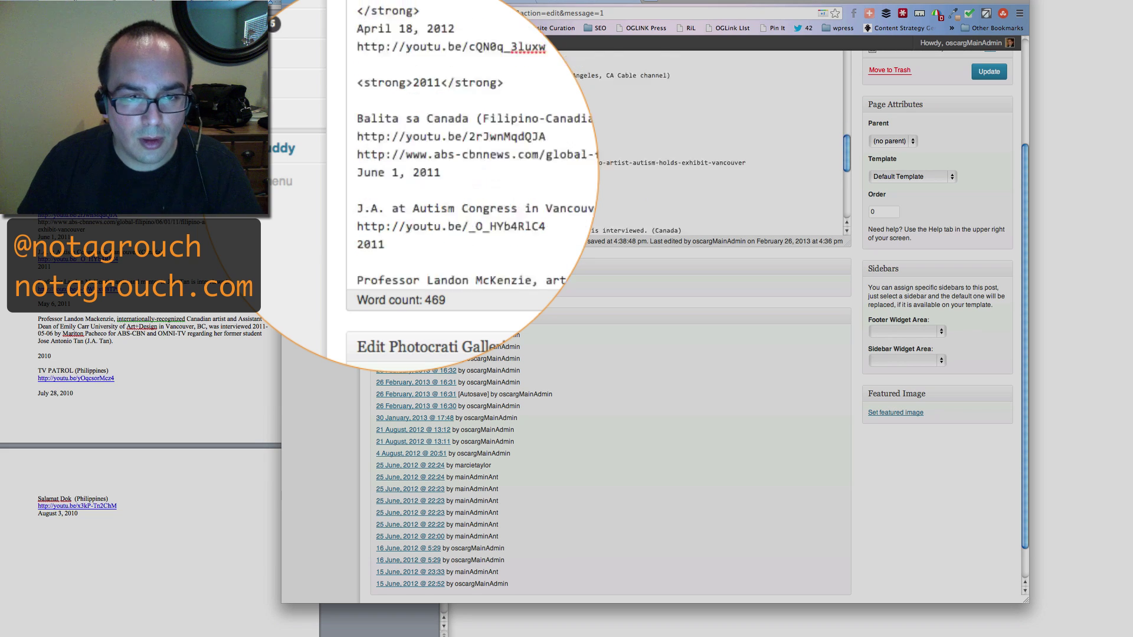
triple_click(385, 112)
key(BackSpace)
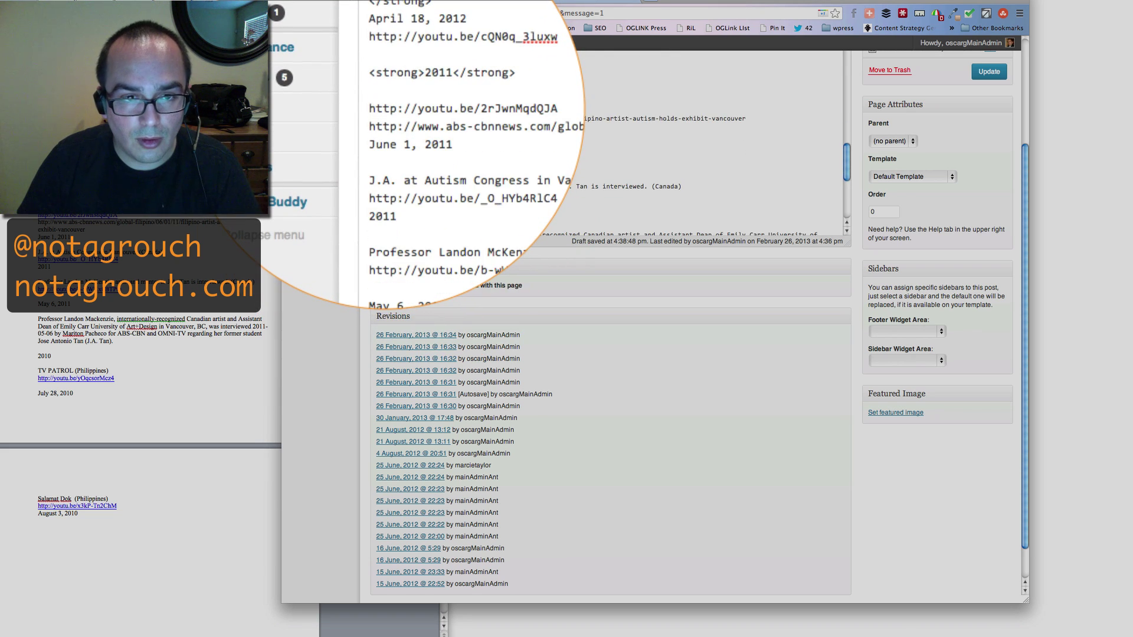
key(Return)
key(Up)
text(<strong>)
key(ctrl+v)
text(</strong>)
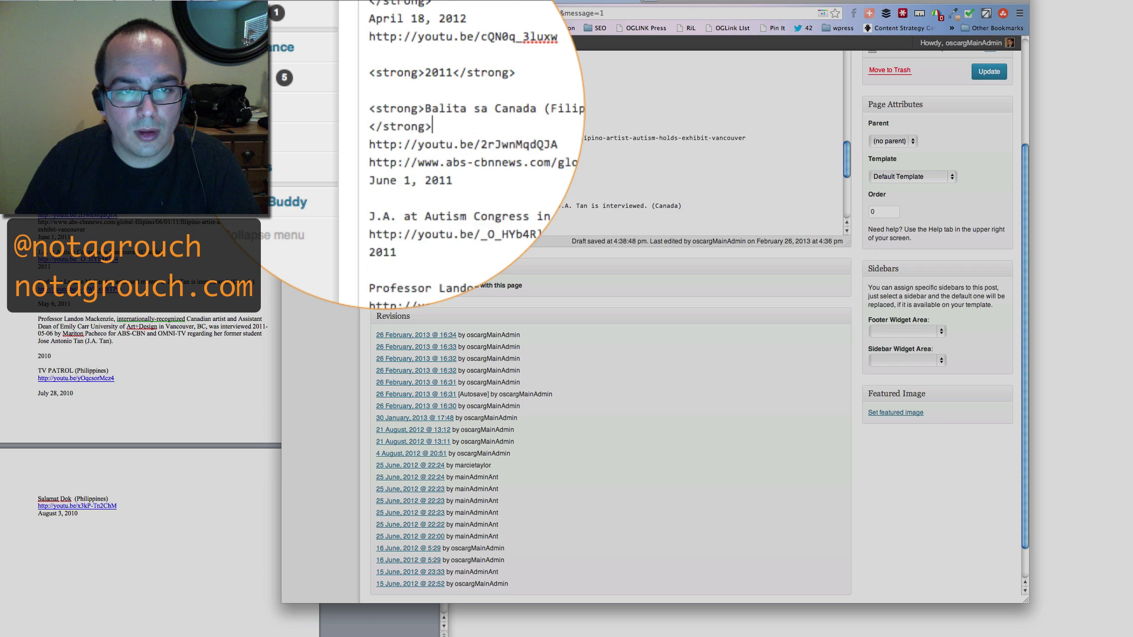
Wrap the title line of the Autism Congress in Vancouver (Canada) entry in strong tags
scroll(390, 143, down, 3)
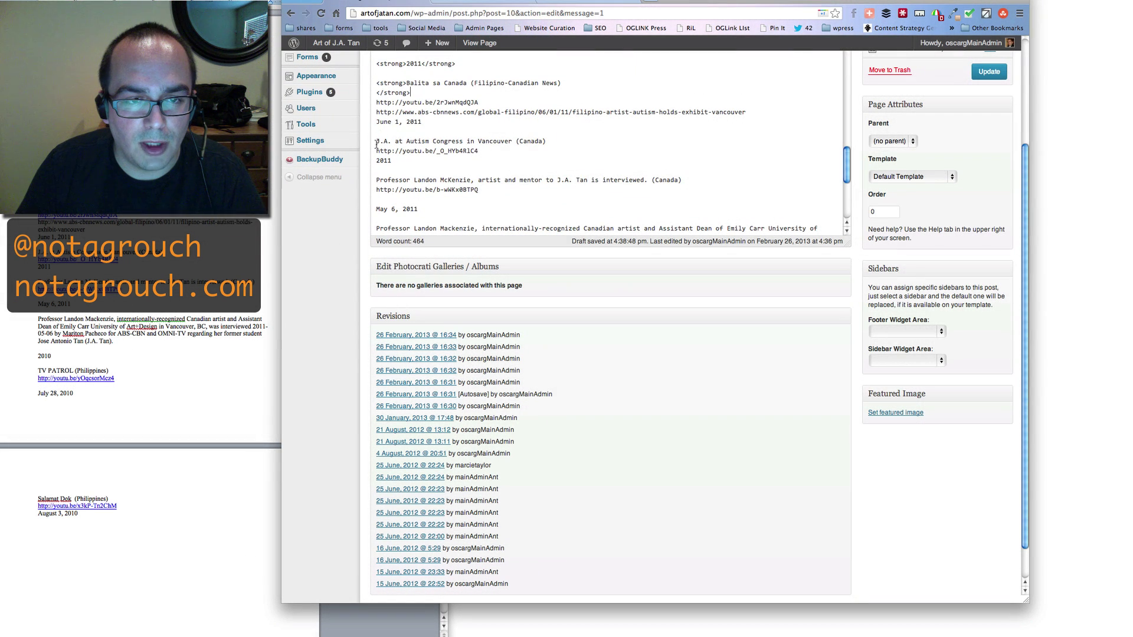
drag(378, 143, 546, 142)
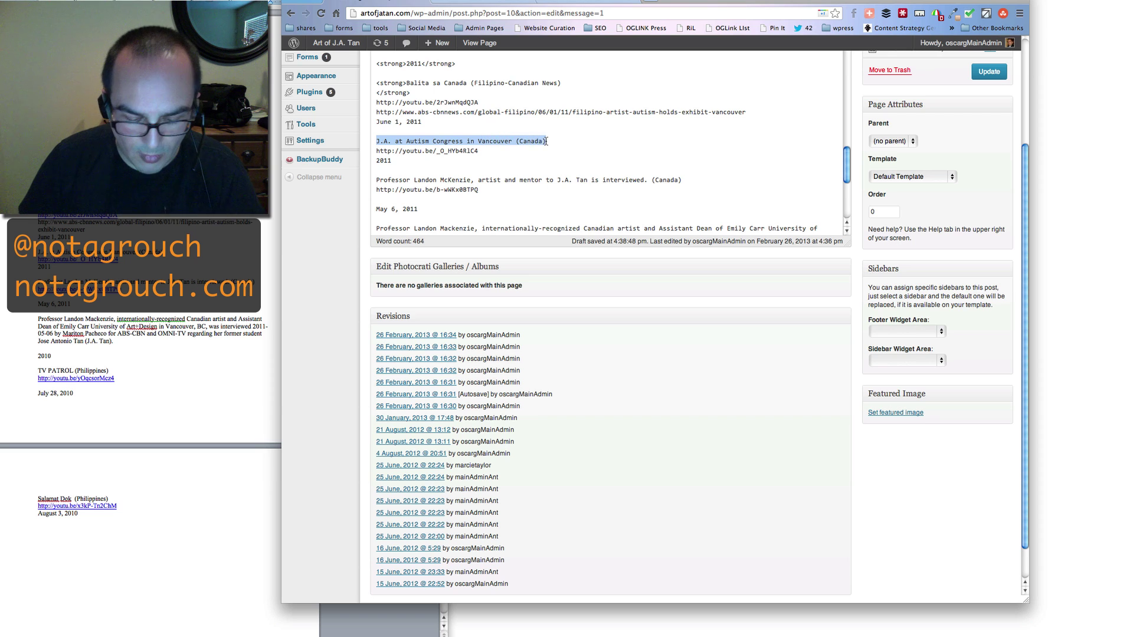
key(super+x)
text(<strong>J.A. at Autism Congress in Vancouver (Canada)</strong>)
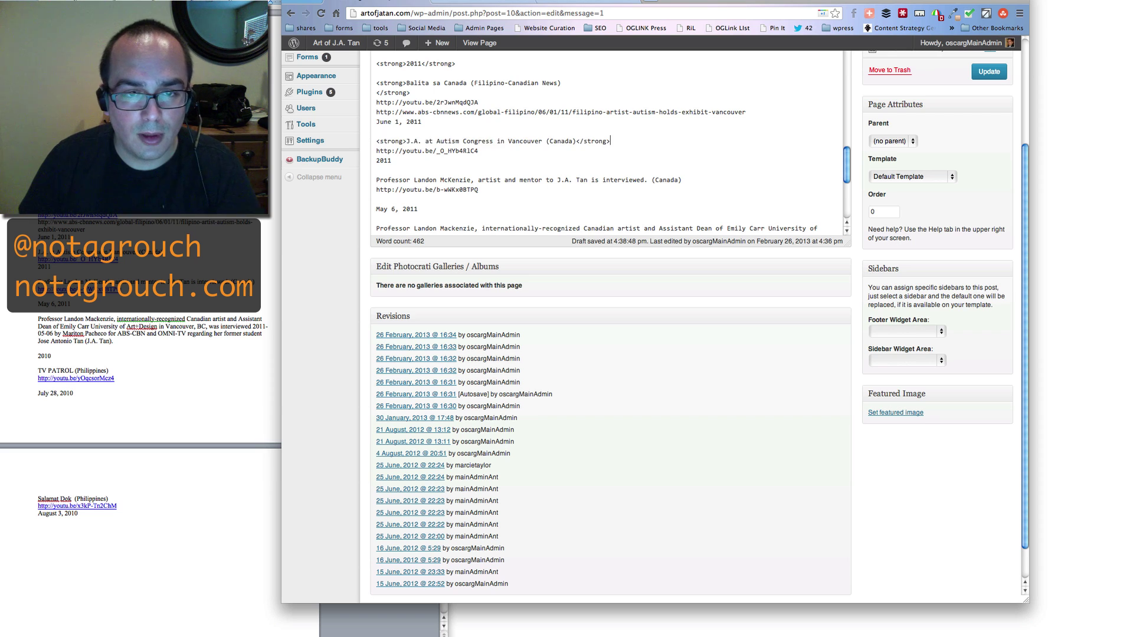
Wrap the title line of the professor and mentor interview (Canada) in strong tags, with one blank line above it
scroll(413, 154, down, 3)
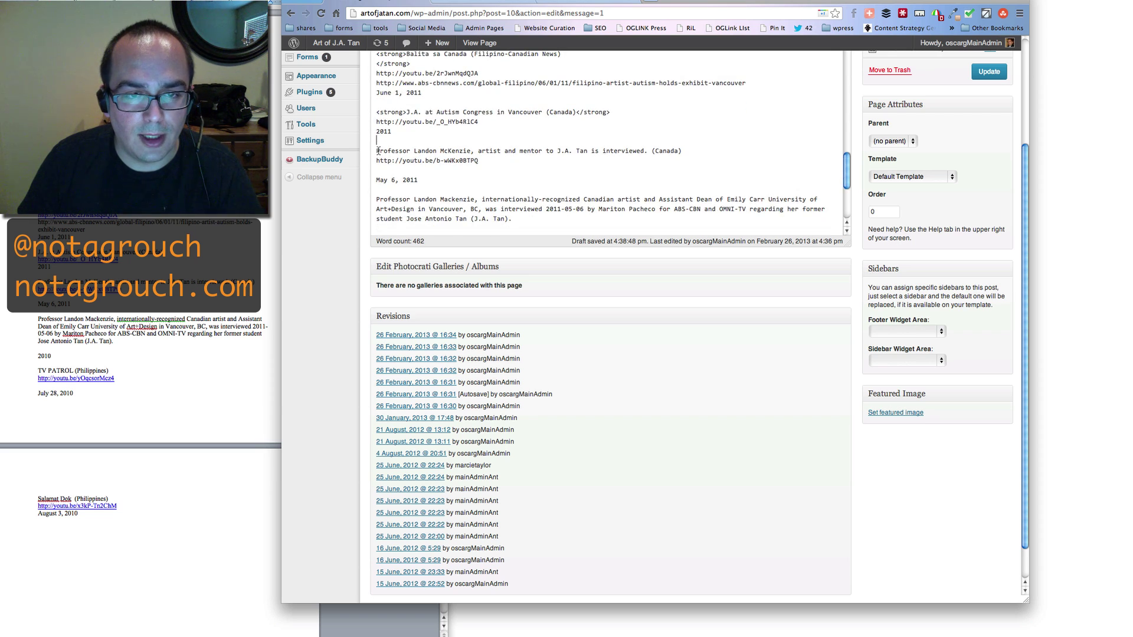
drag(379, 151, 679, 151)
key(super+x)
key(BackSpace)
text(..sst)
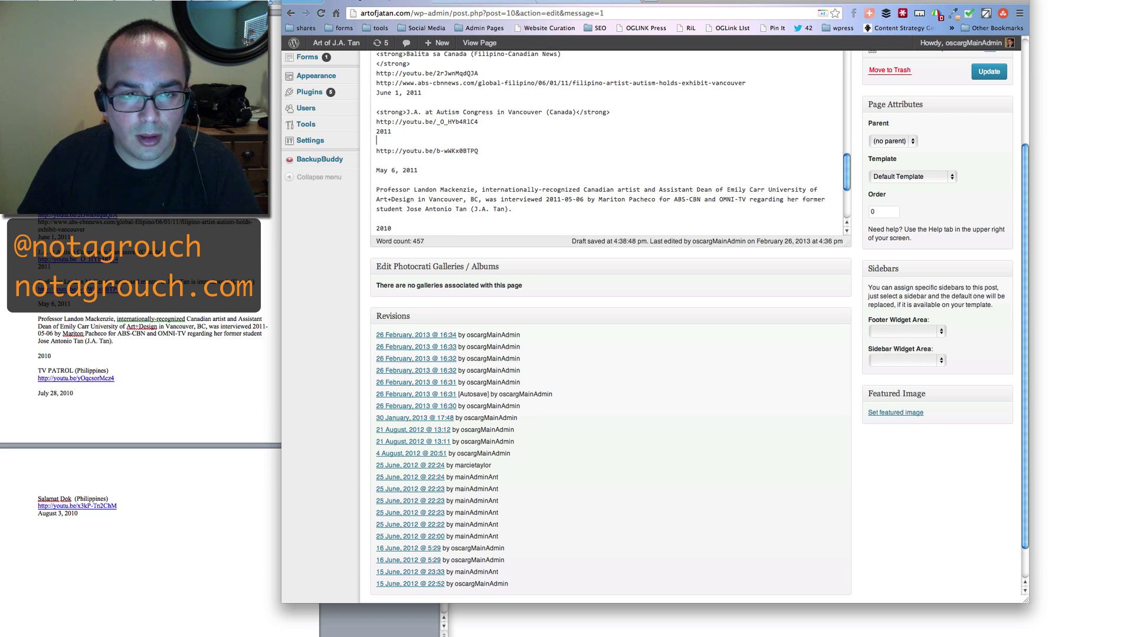
key(super+v)
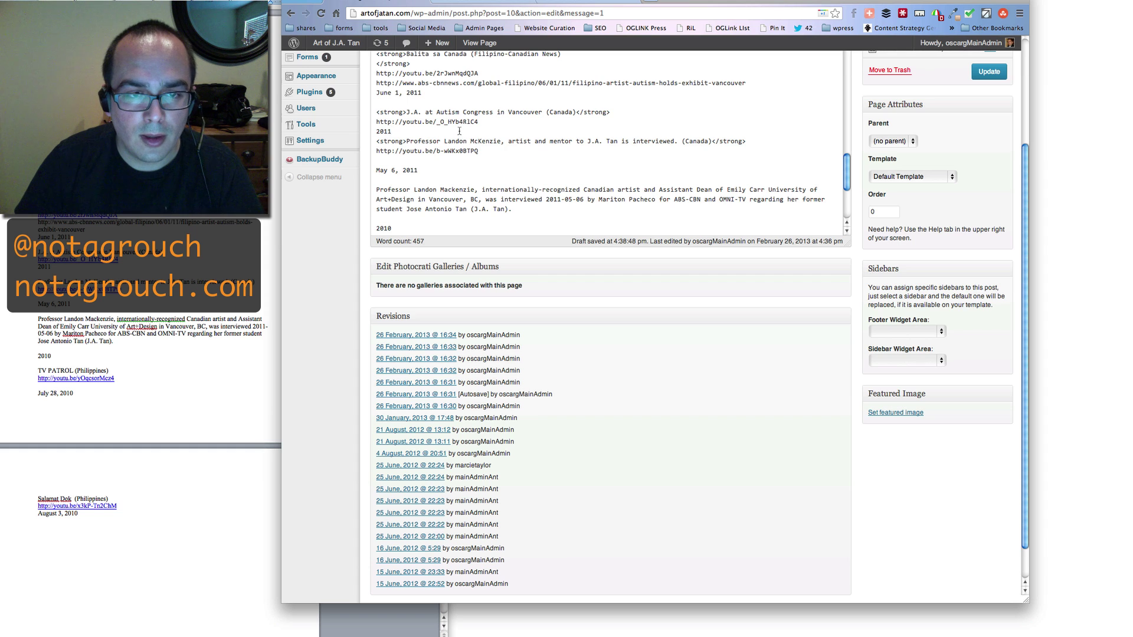
key(Return)
Wrap the year 2010 below the professor interview paragraph in strong tags
scroll(456, 140, up, 2)
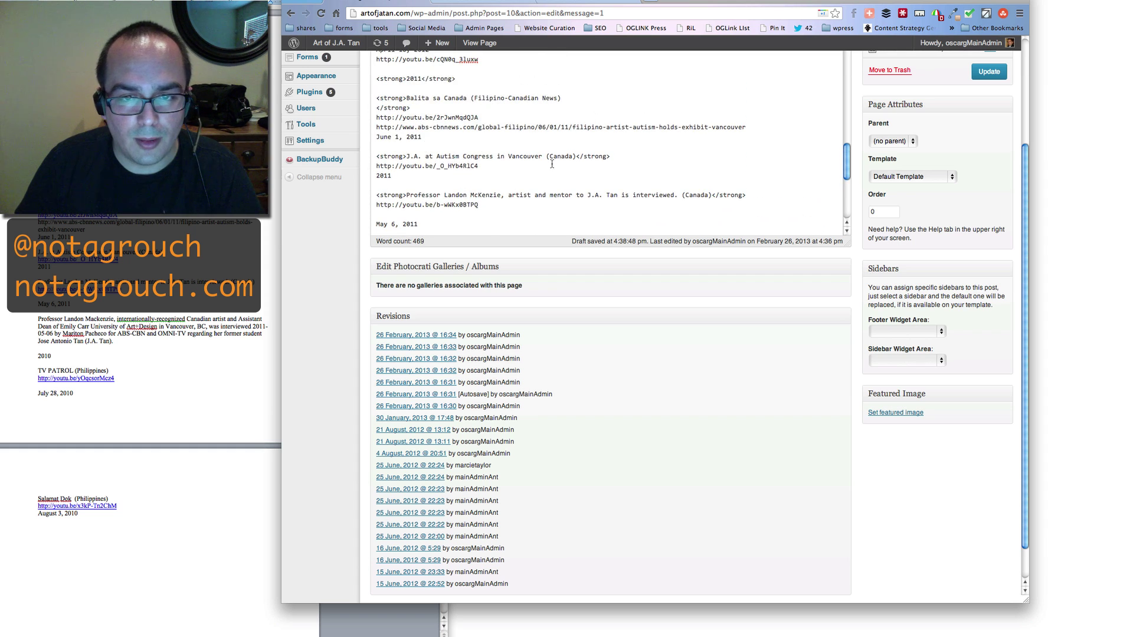
scroll(412, 140, down, 3)
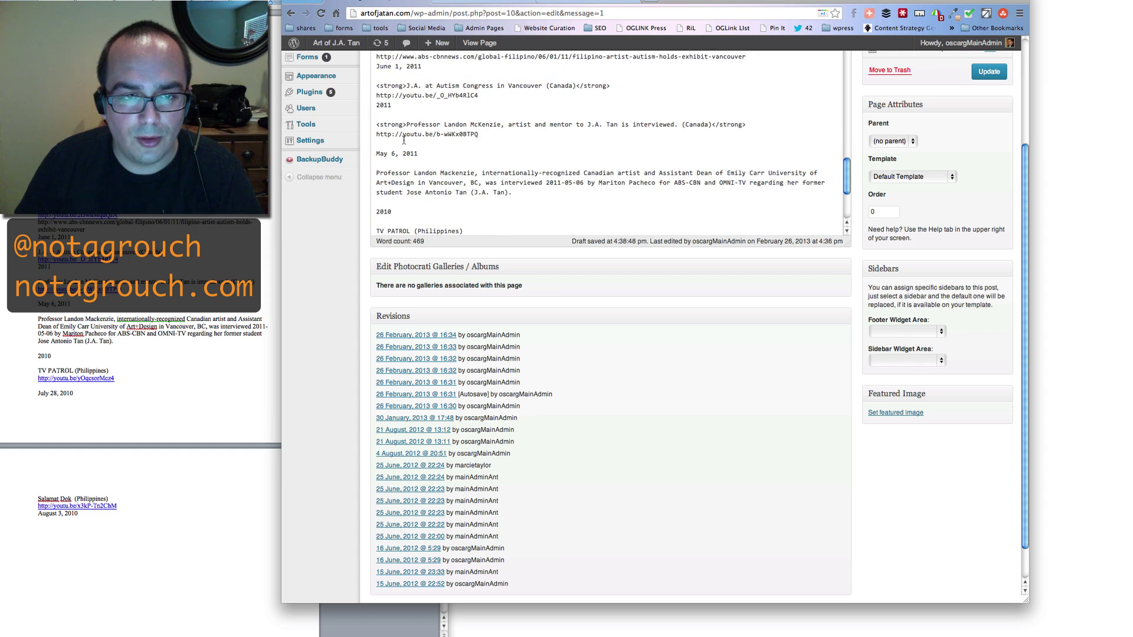
scroll(413, 152, down, 1)
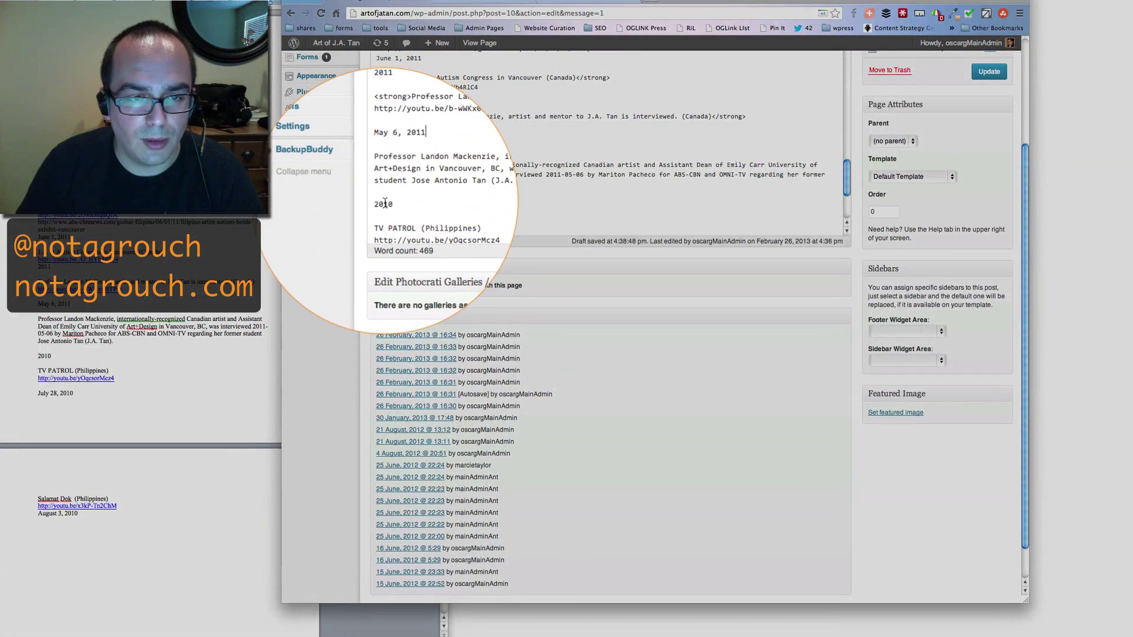
double_click(385, 203)
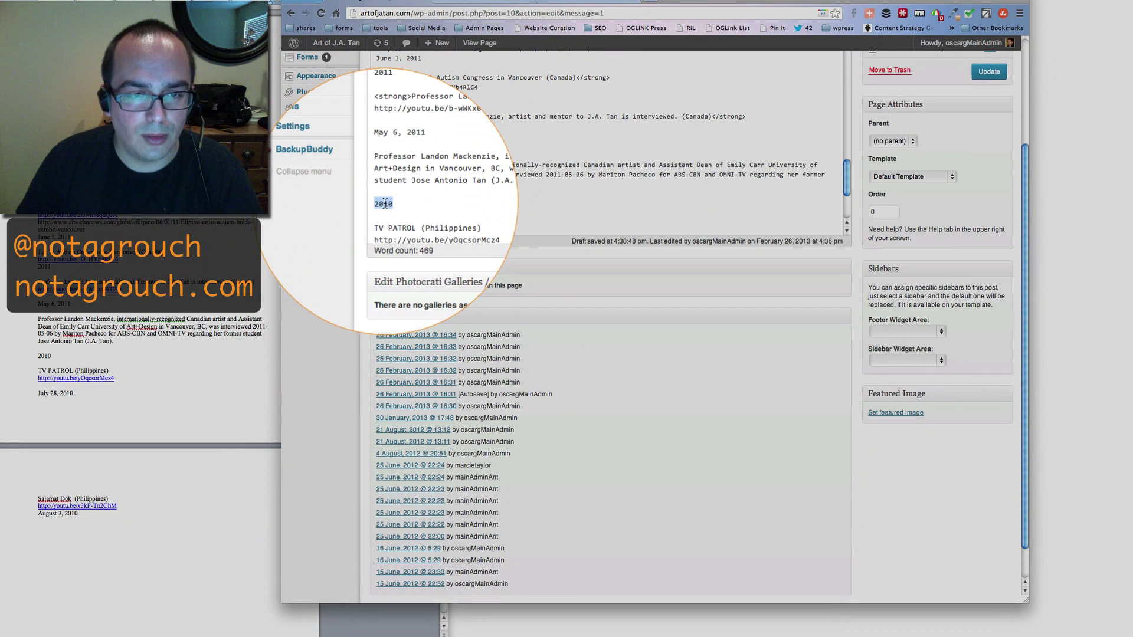
key(BackSpace)
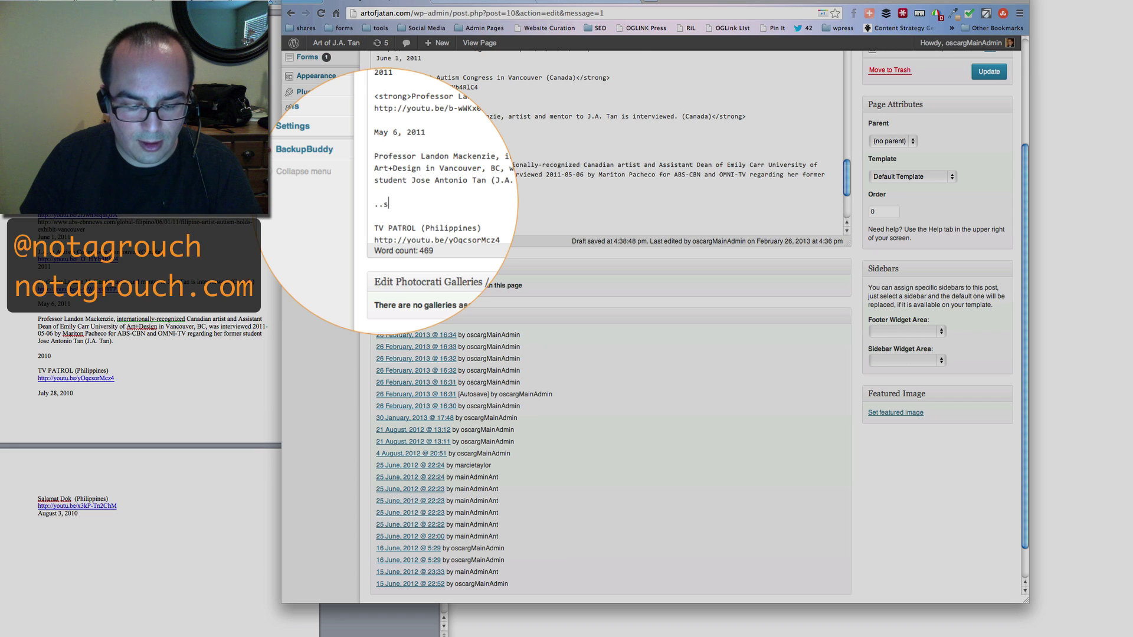
text(..s)
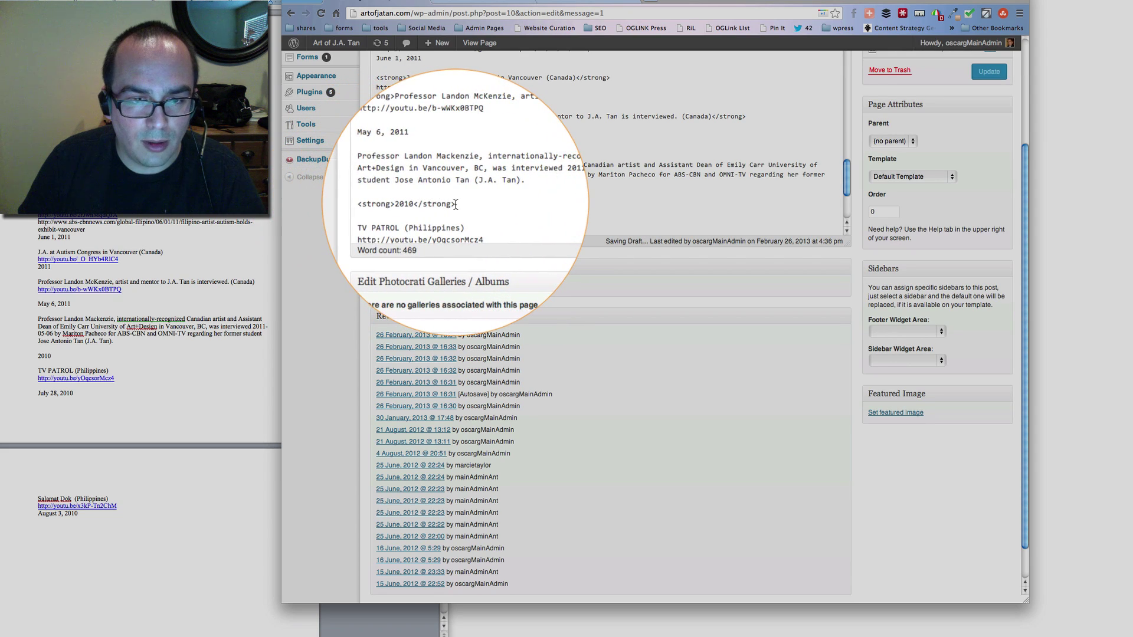
Wrap the "TV PATROL (Philippines)" title in strong tags
scroll(456, 204, down, 2)
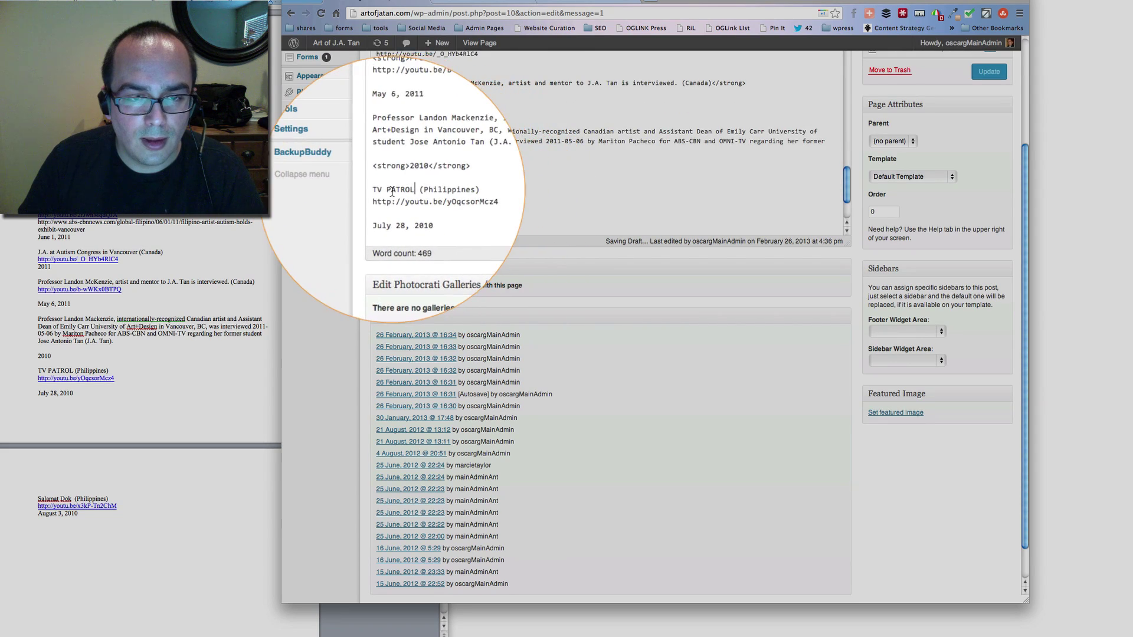
scroll(386, 187, down, 2)
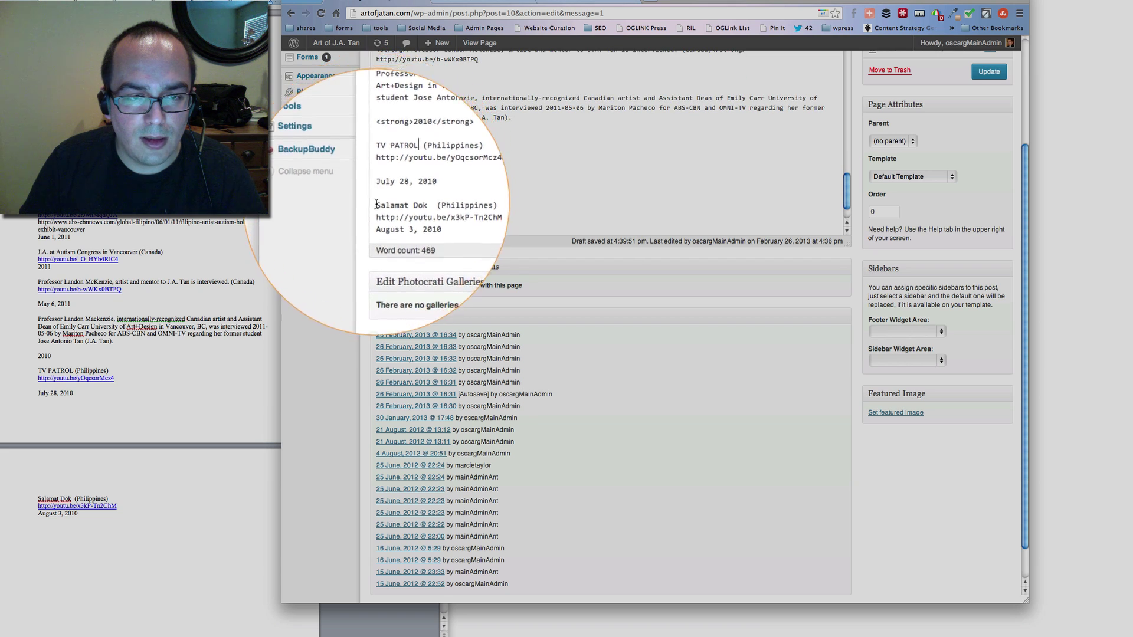
drag(378, 155, 463, 156)
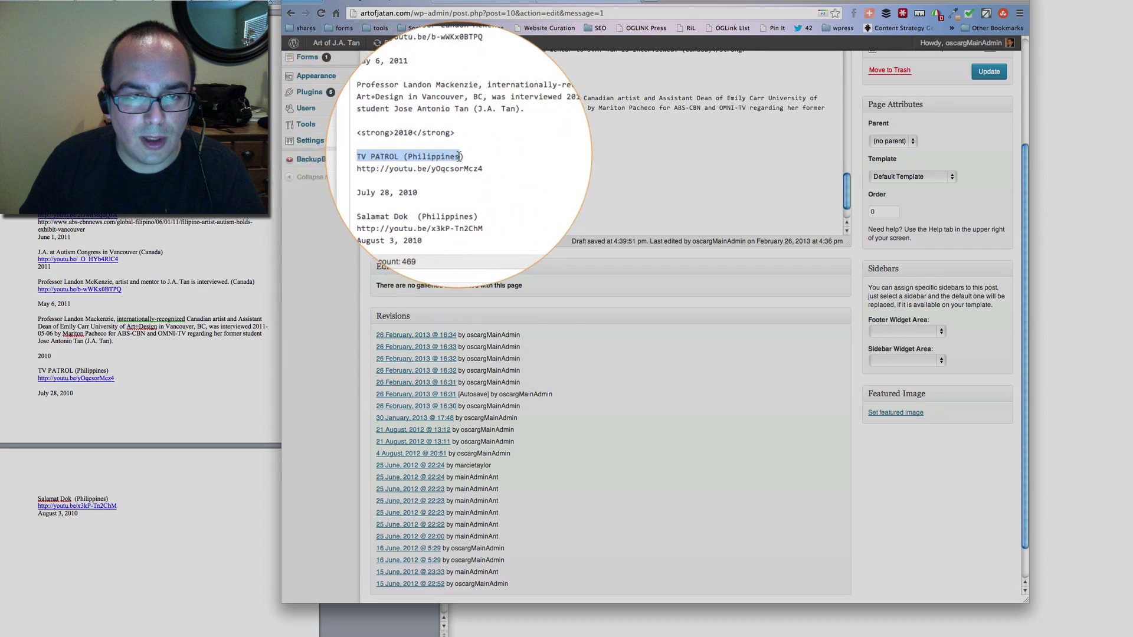
key(BackSpace)
key(super+v)
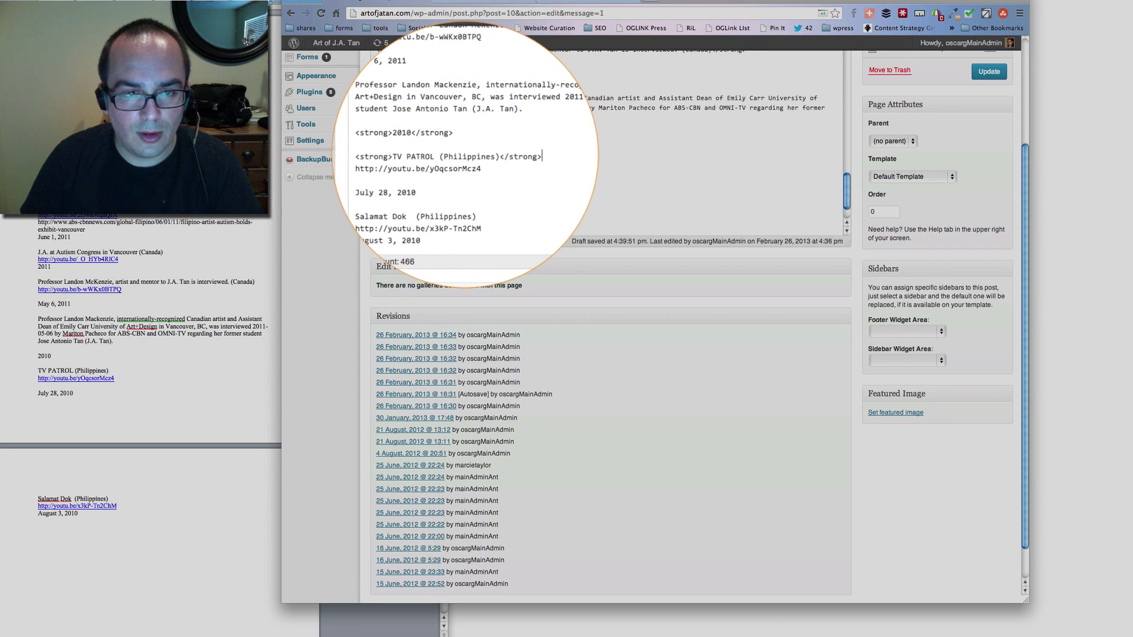
Wrap the "Salamat Dok (Philippines)" title in strong tags and restore the blank line above it
drag(380, 207, 474, 205)
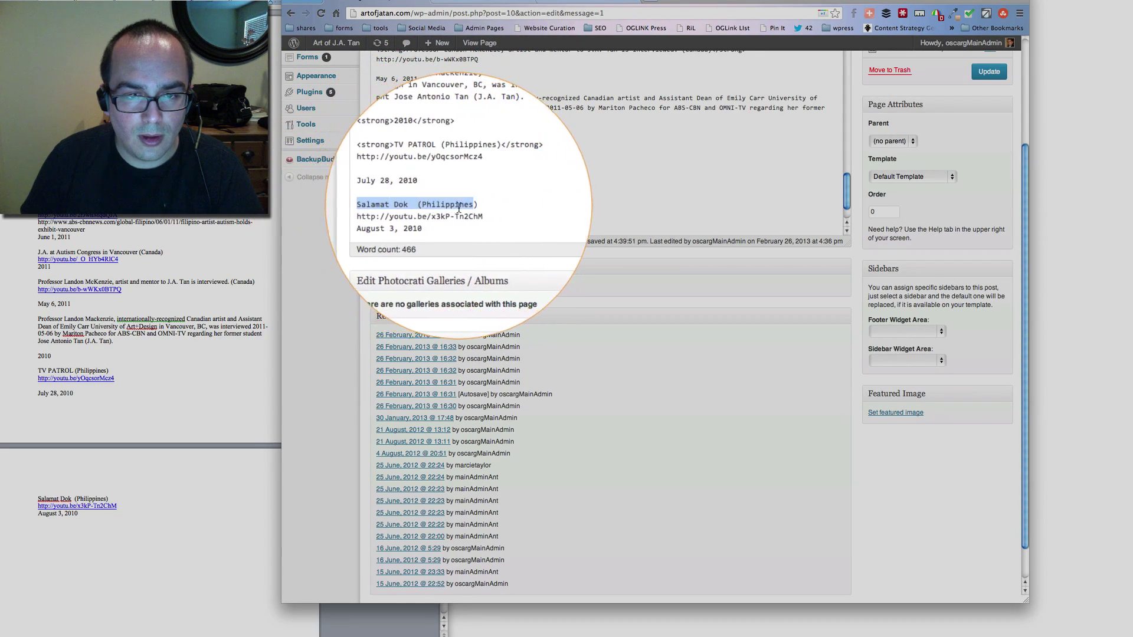
key(BackSpace)
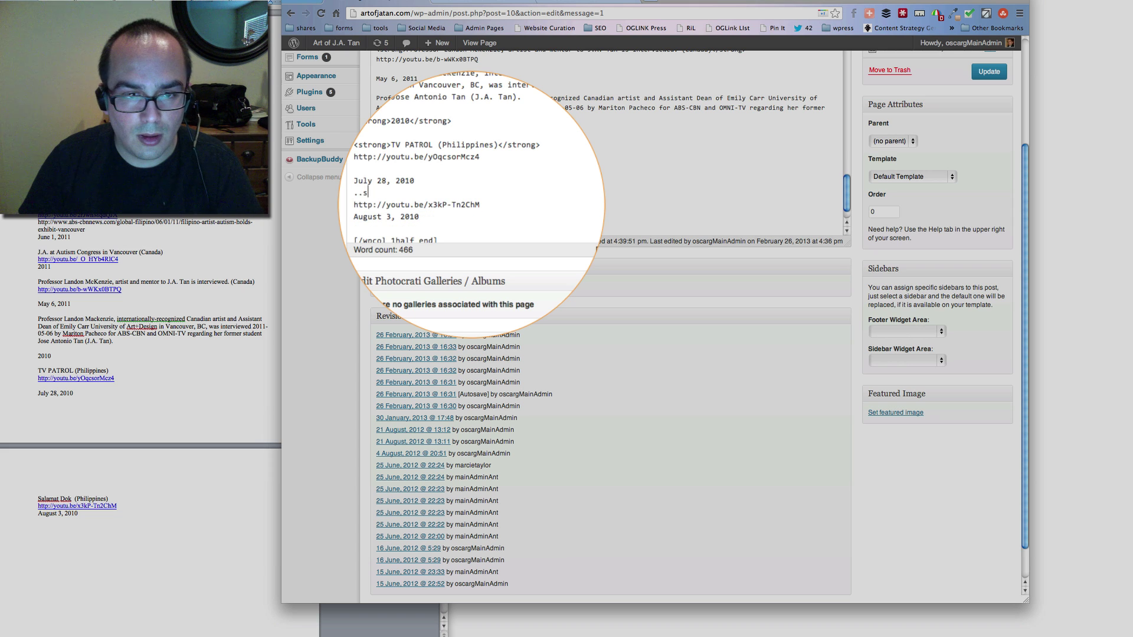
key(super+v)
click(425, 185)
key(Return)
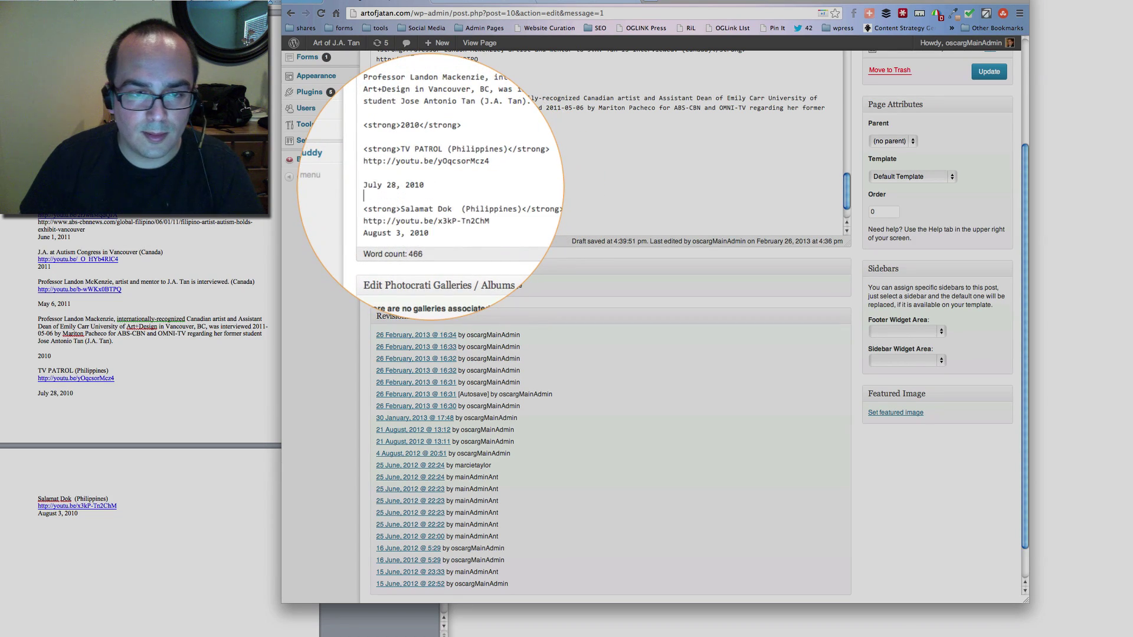
Delete the leftover "MEDIA Appearances" line after the closing [/wpcol_1half_end] shortcode and update the page
scroll(397, 184, down, 2)
triple_click(409, 202)
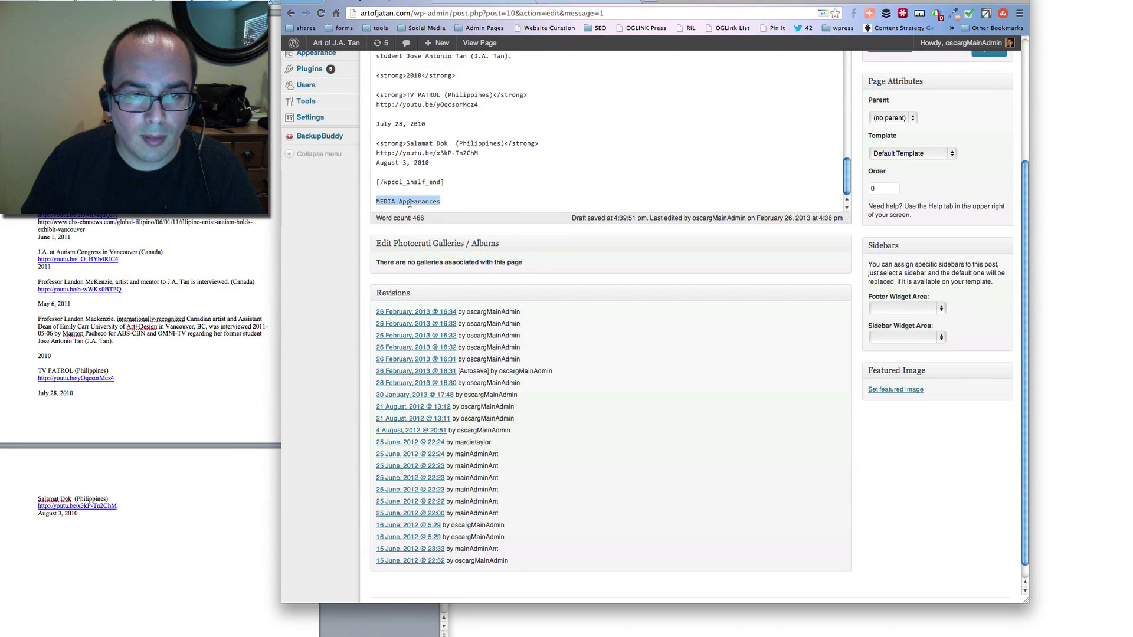
key(BackSpace)
key(BackSpace)
key(BackSpace)
scroll(933, 266, up, 5)
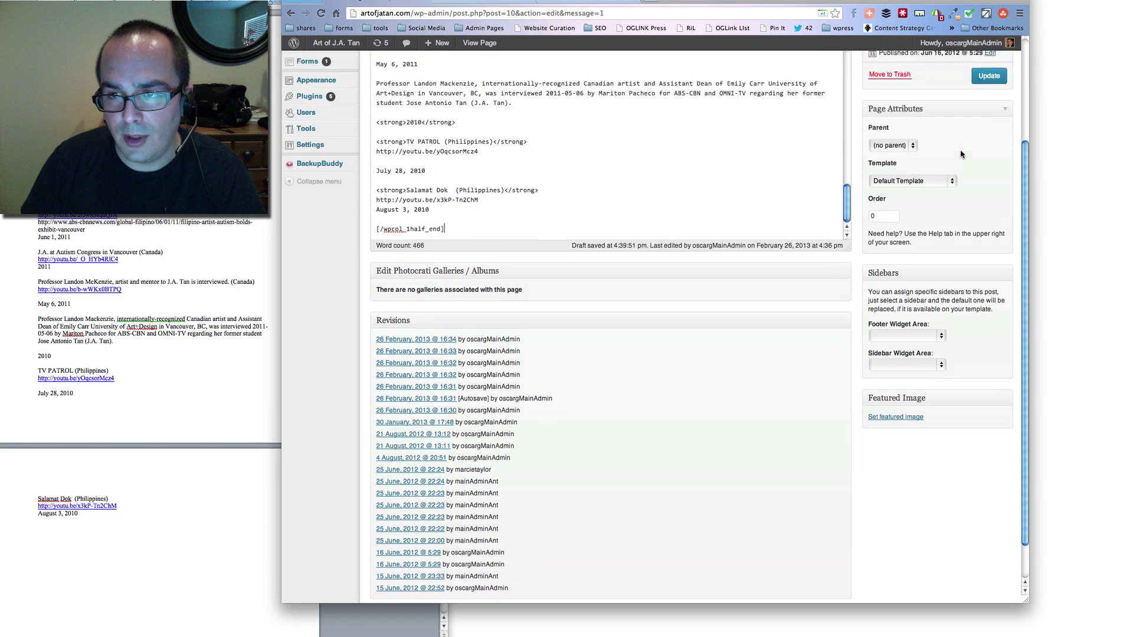
click(989, 181)
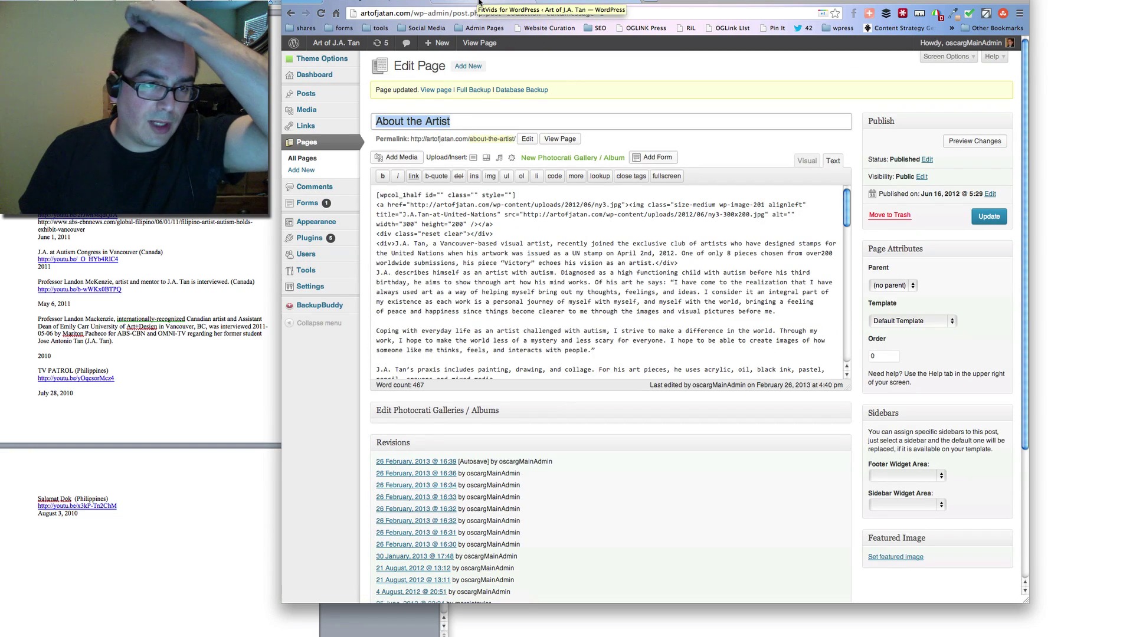
Review the live About the Artist page, checking the two-column layout, the bold titles and the embedded videos down to the last entry
click(478, 3)
click(562, 2)
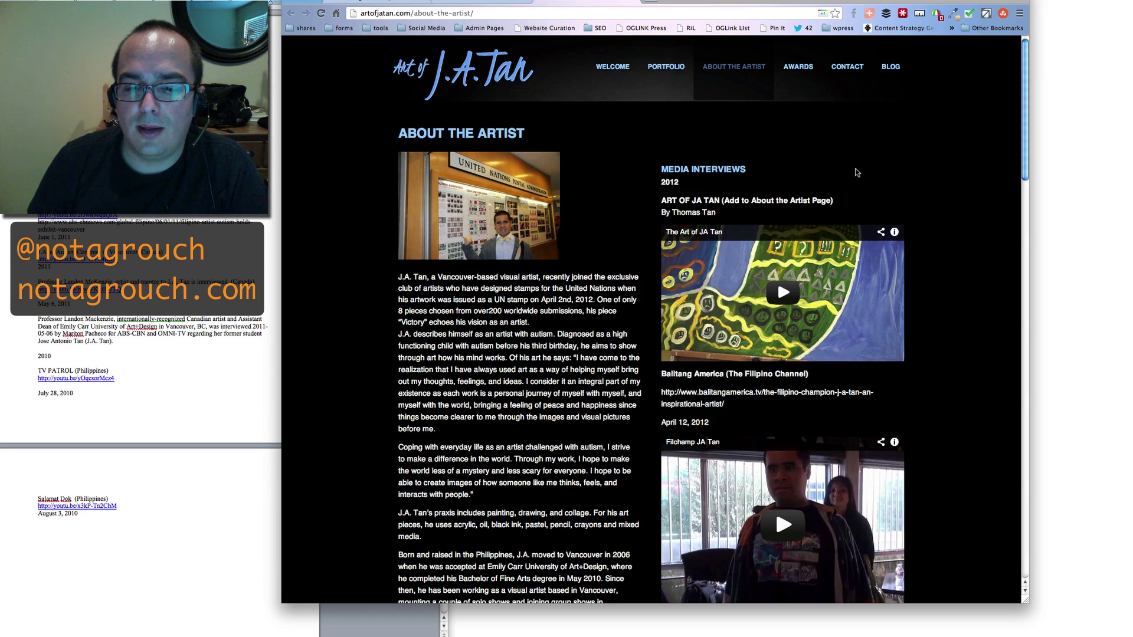
scroll(893, 173, down, 5)
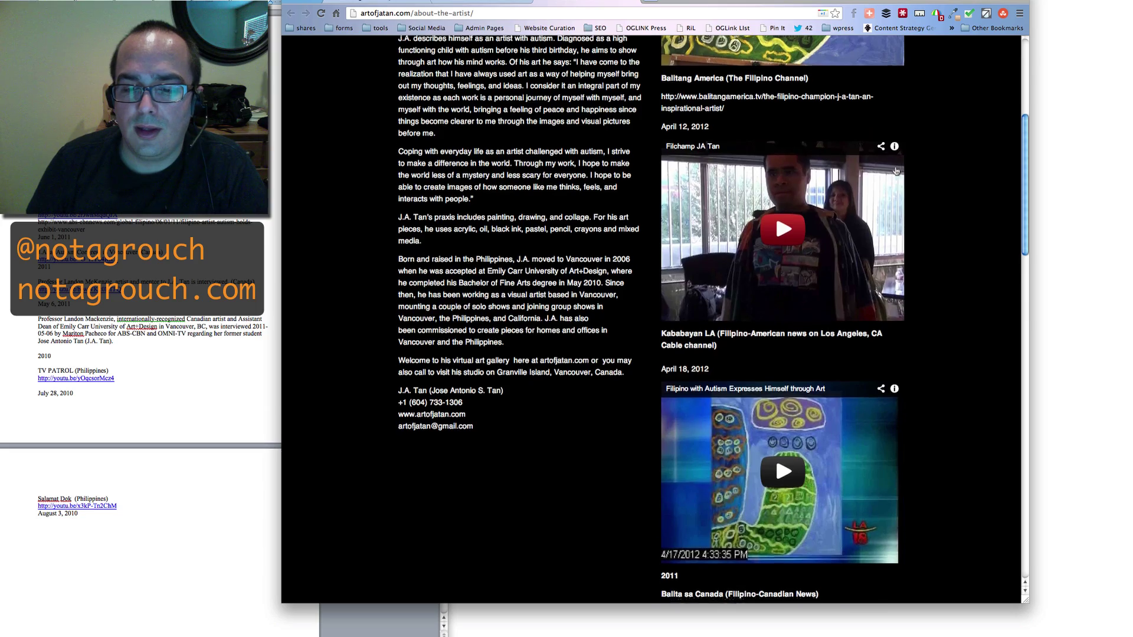
scroll(895, 171, down, 20)
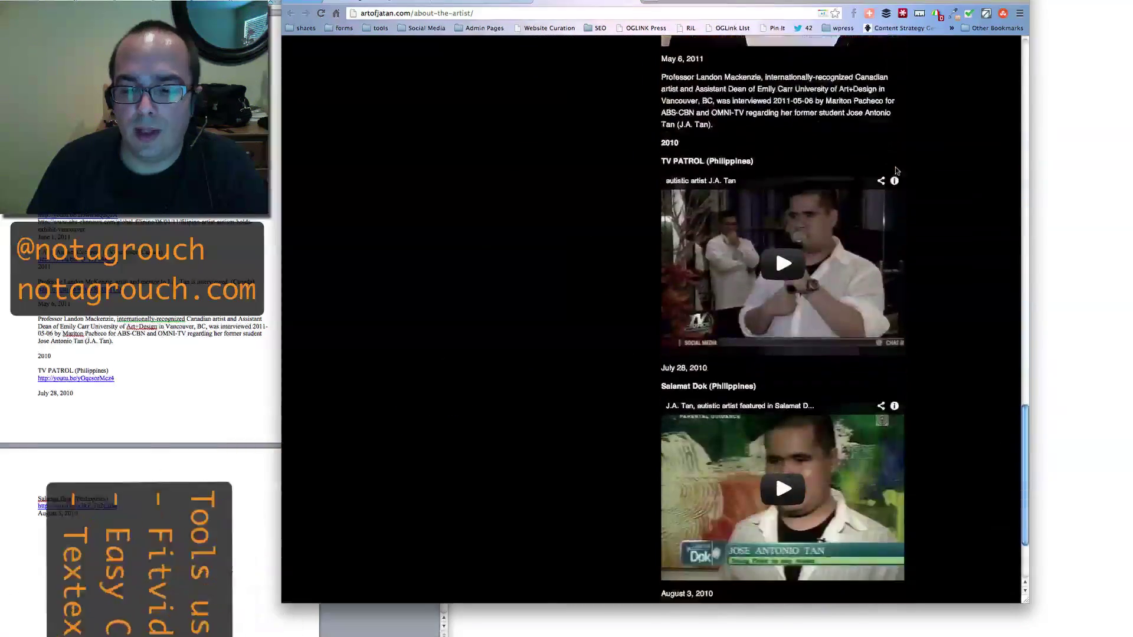
scroll(895, 170, up, 20)
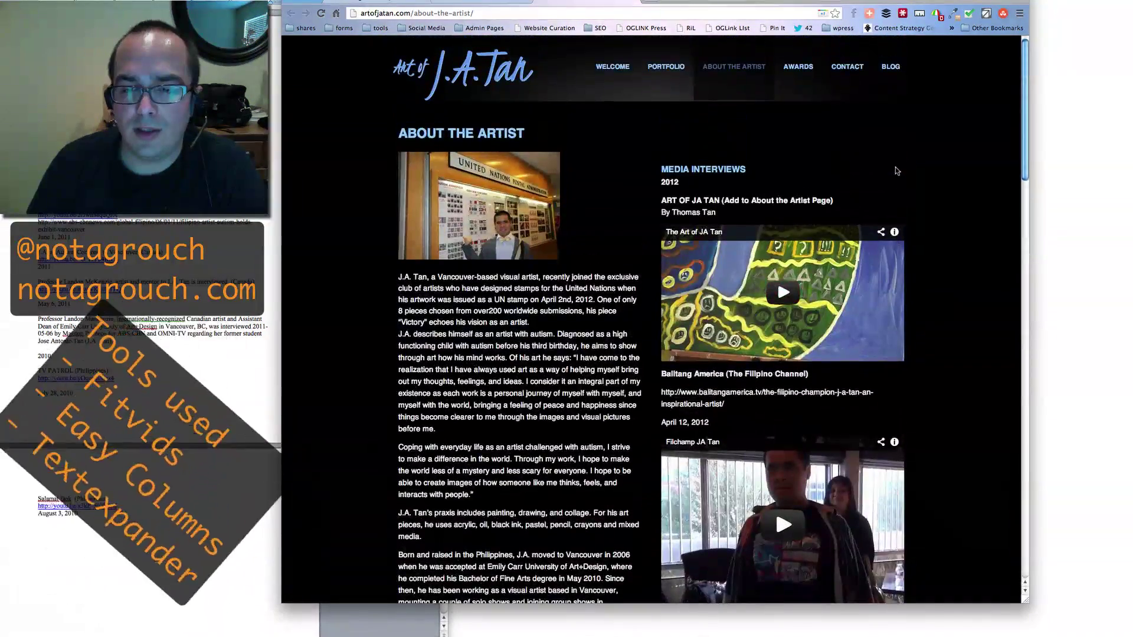
scroll(896, 170, down, 4)
scroll(896, 171, up, 3)
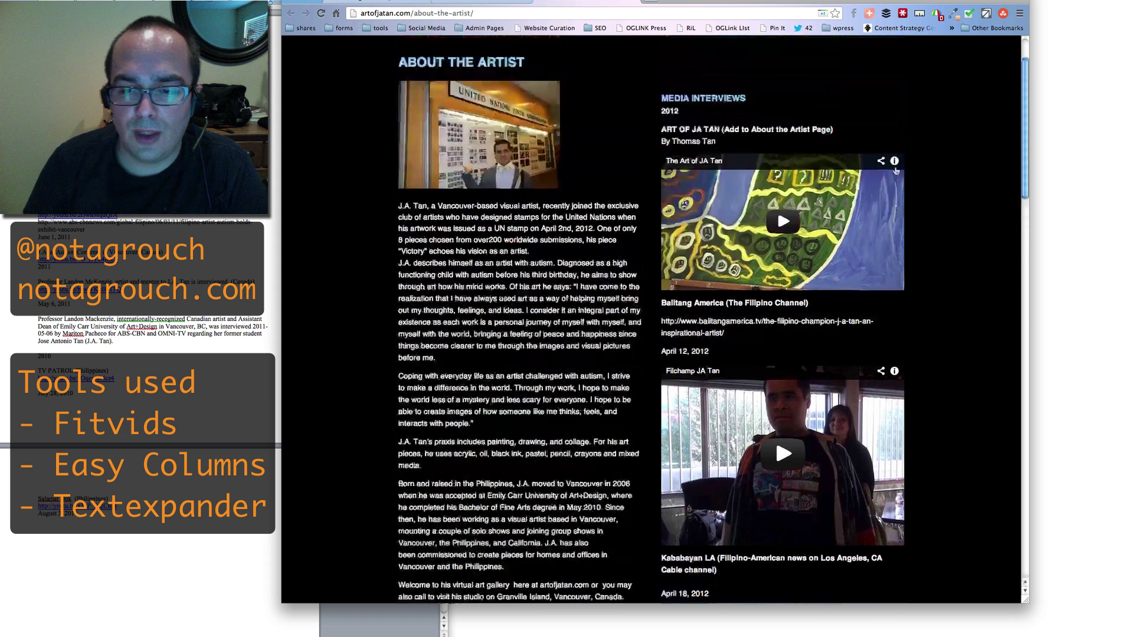
scroll(895, 170, up, 1)
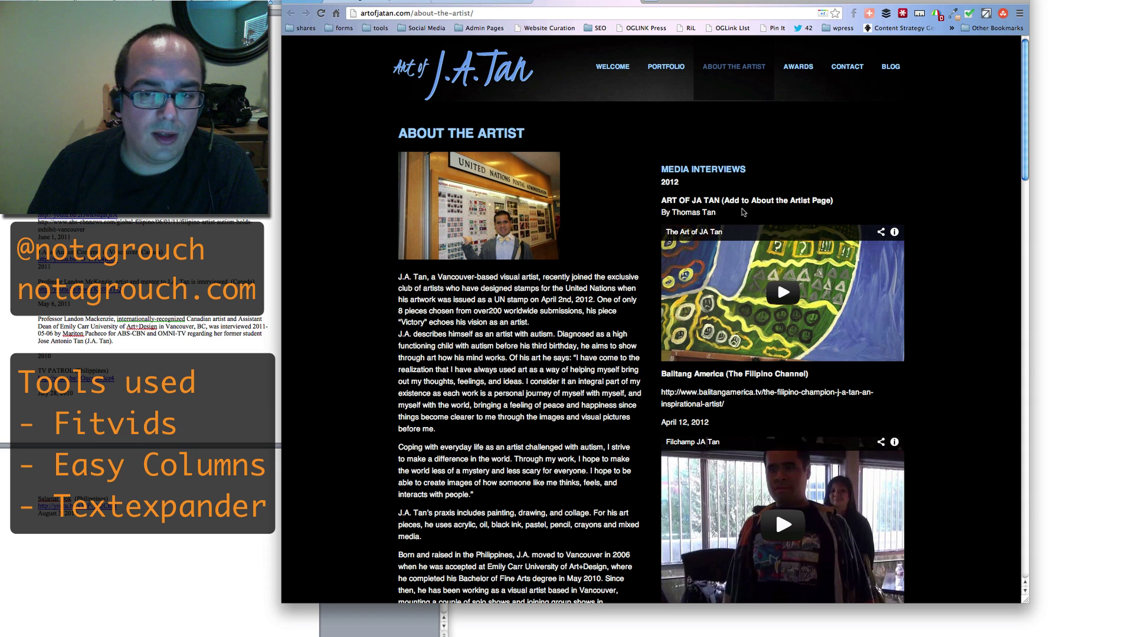
scroll(690, 189, down, 2)
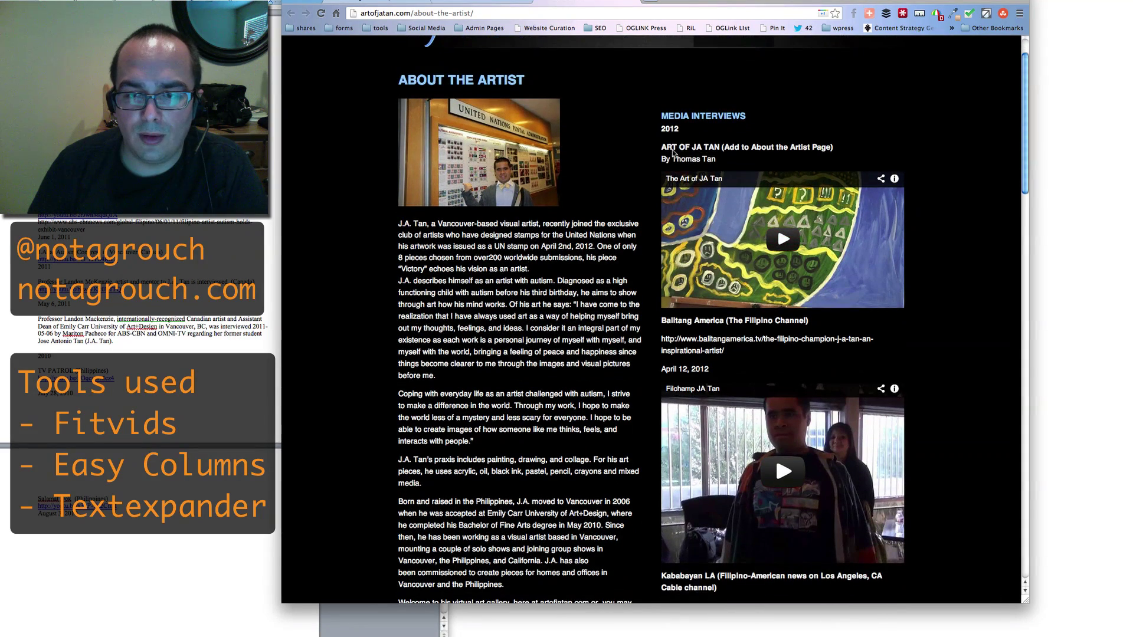
scroll(704, 193, down, 4)
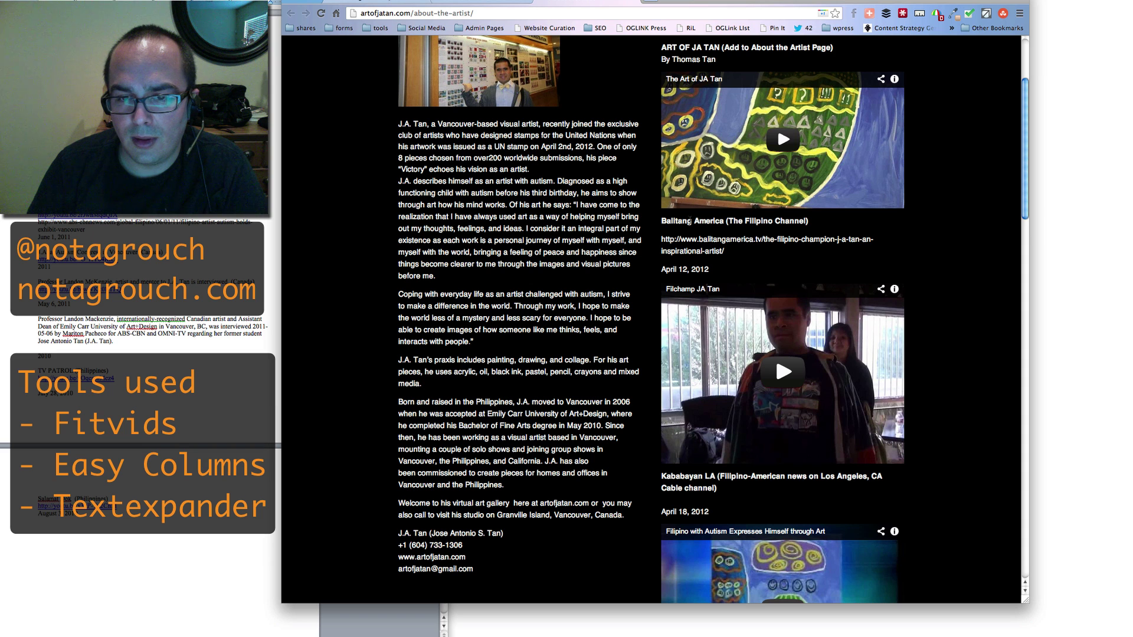
Insert an <hr> line below the YouTube address of the first 2012 entry in the page editor and update the page
click(457, 1)
click(387, 2)
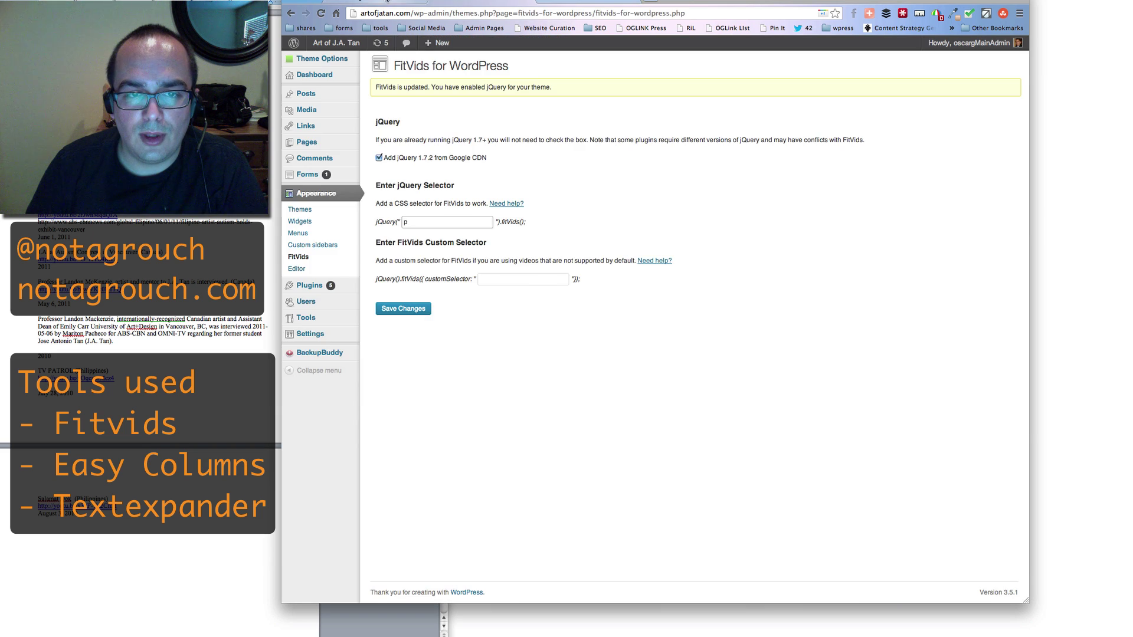
scroll(517, 241, down, 10)
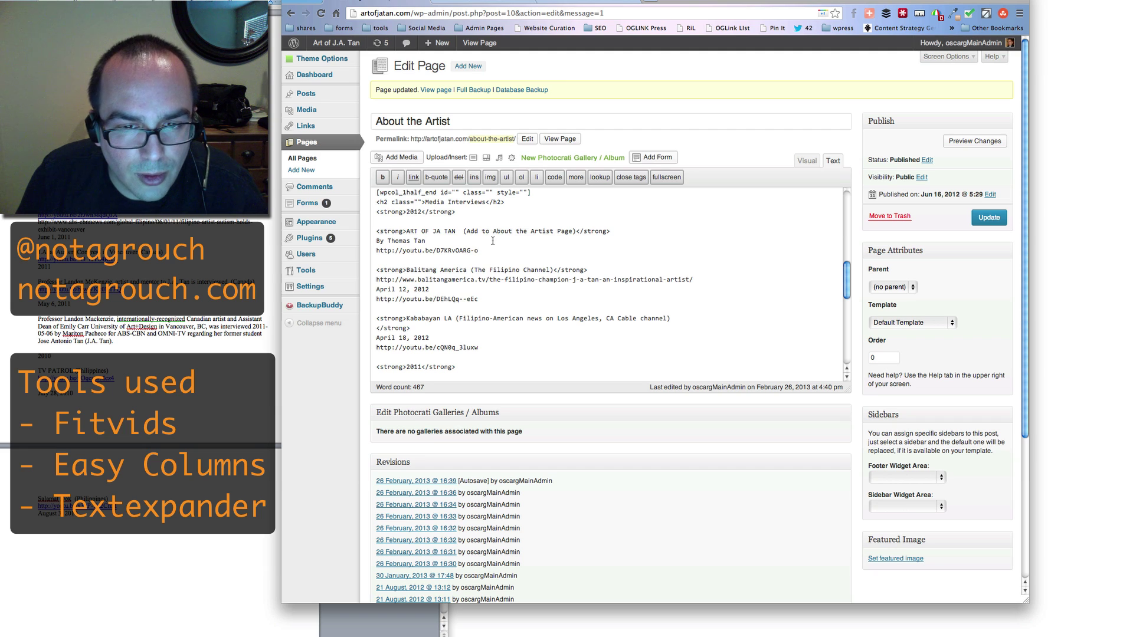
click(486, 252)
key(Return)
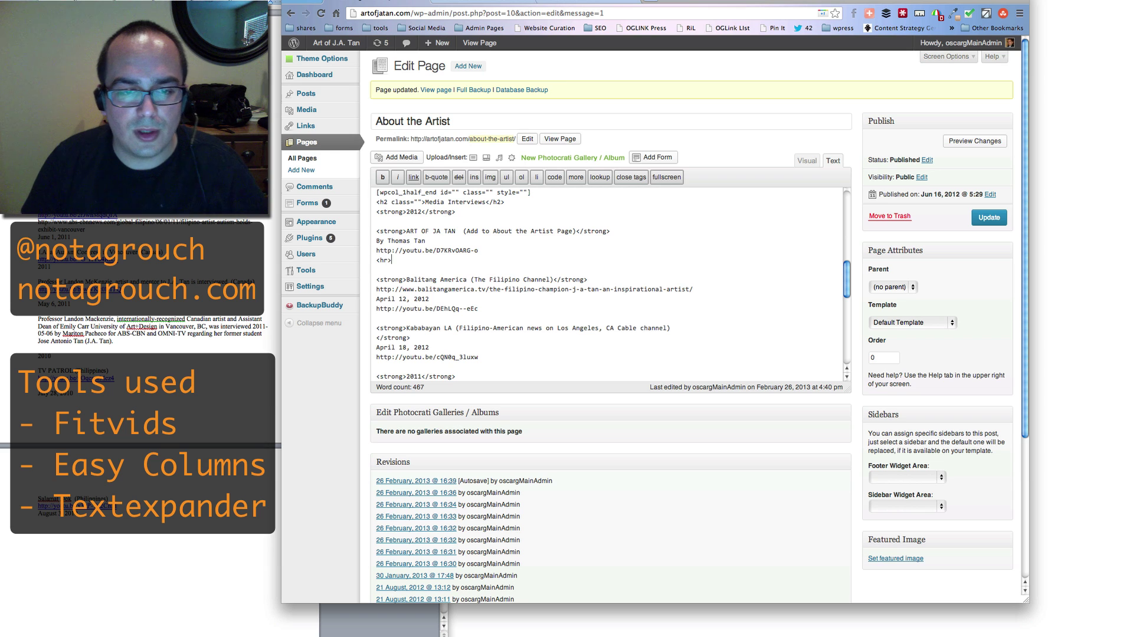
text(<hr>)
click(989, 218)
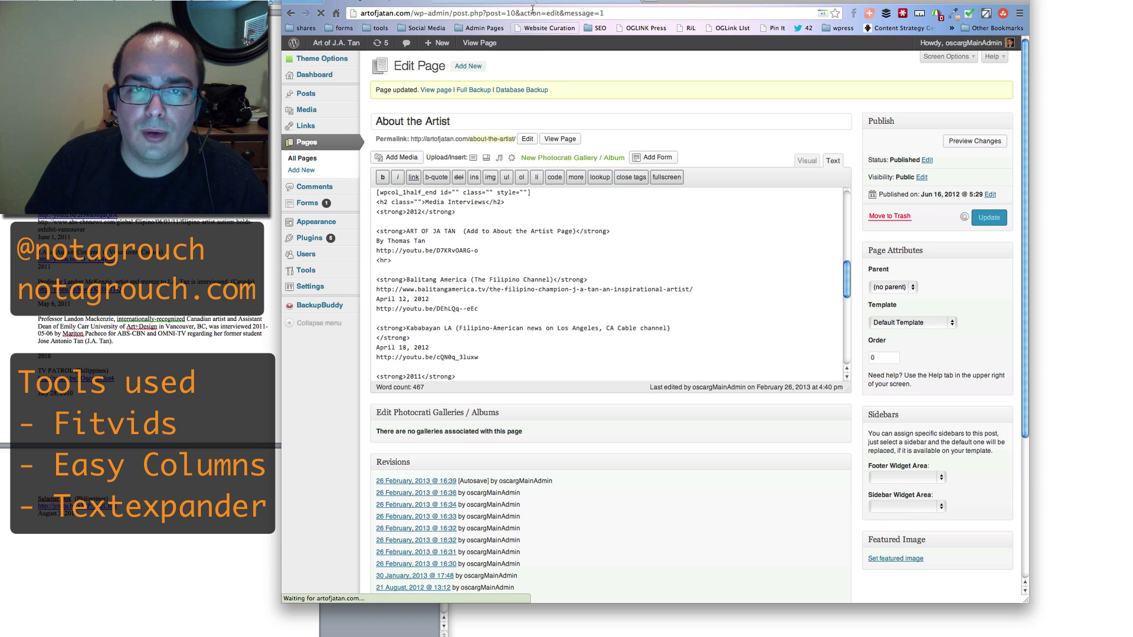
Reload the live About the Artist page and check the divider between the first two video entries
click(558, 4)
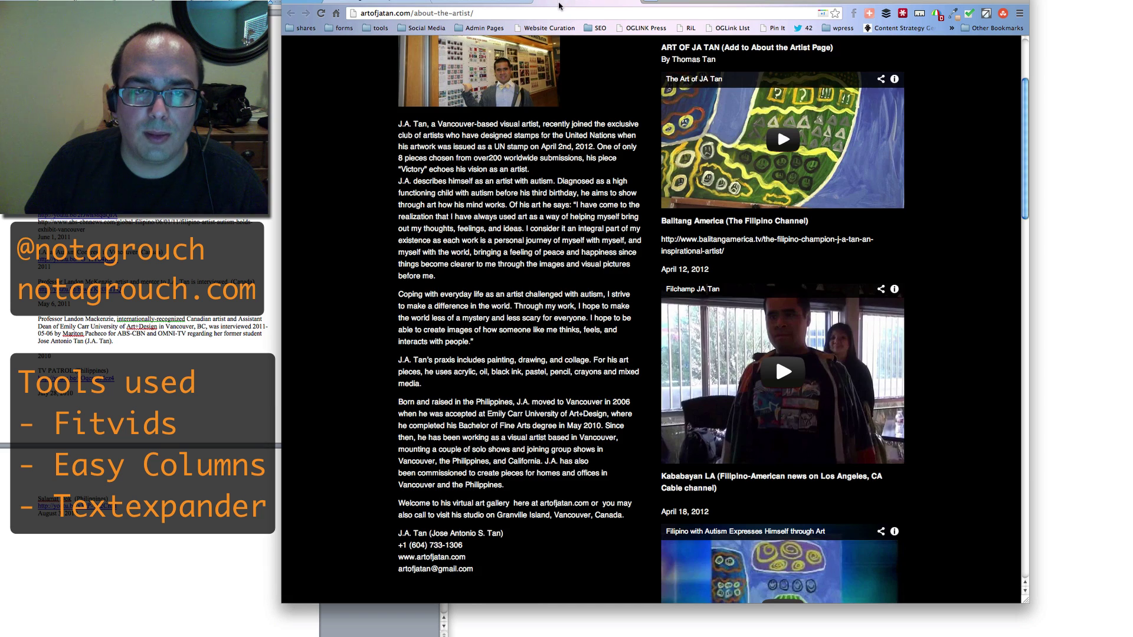
click(322, 13)
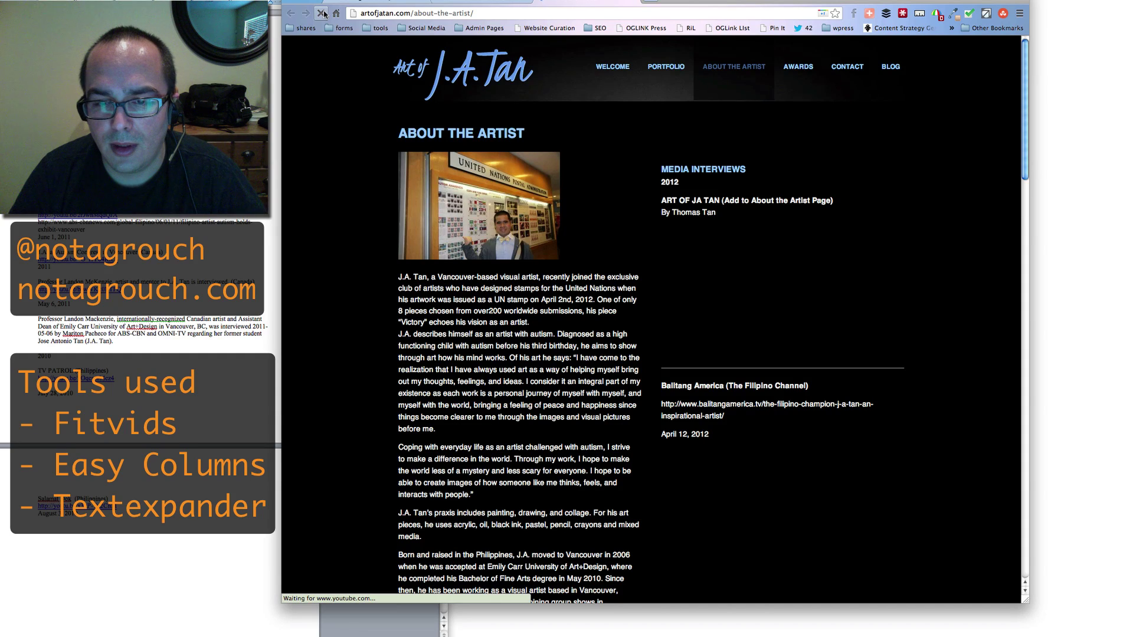
scroll(680, 179, down, 5)
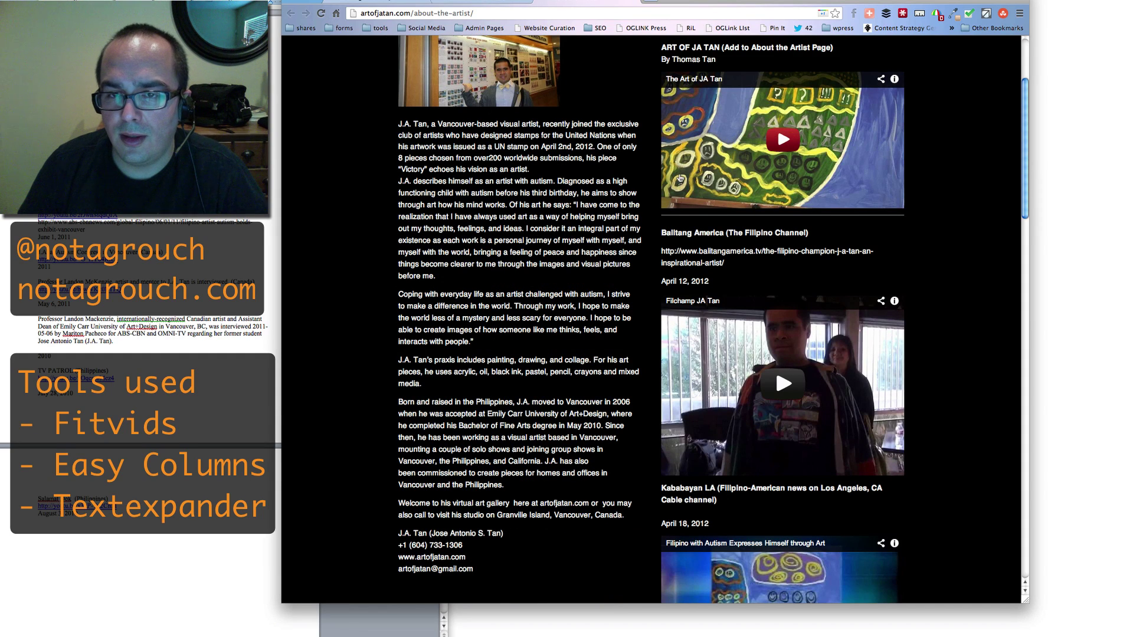
scroll(679, 178, up, 3)
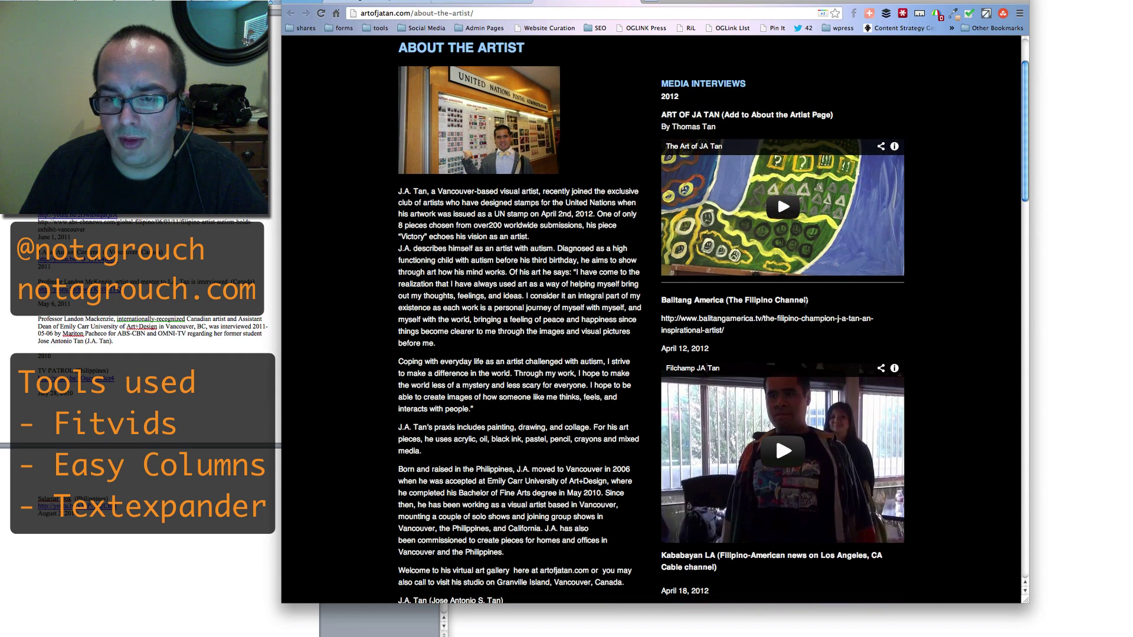
scroll(806, 301, down, 2)
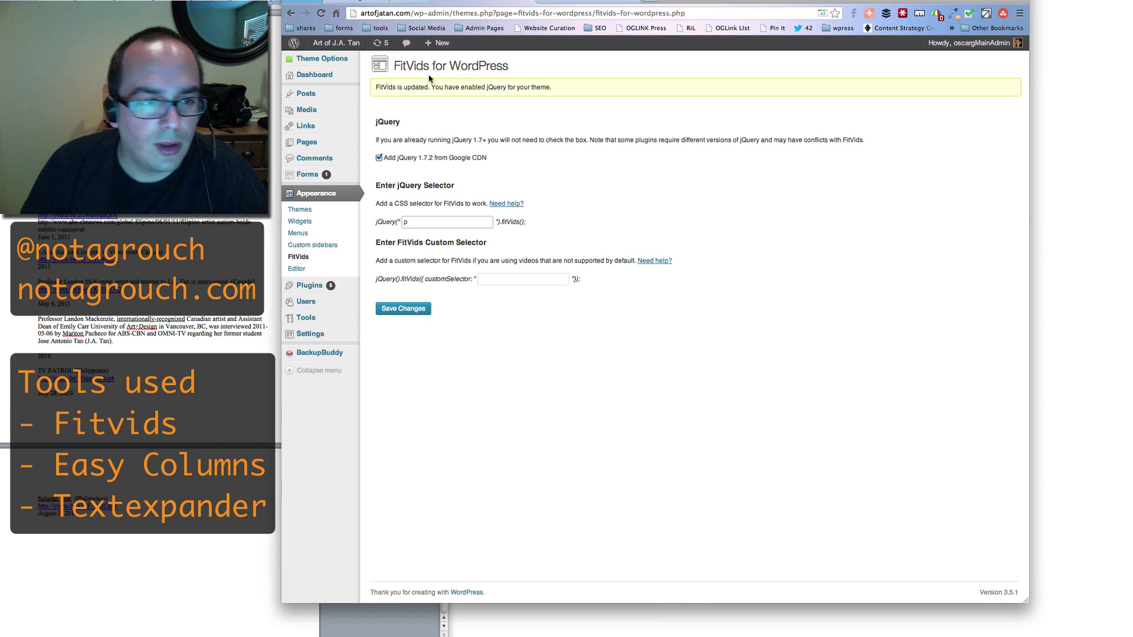
key(super+Tab)
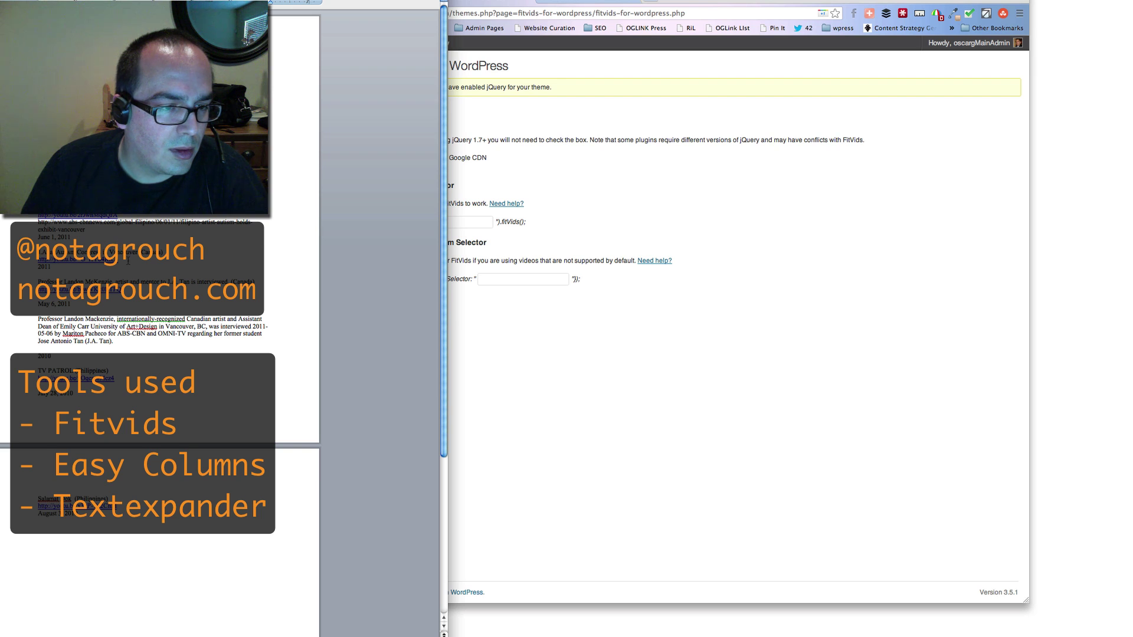
click(583, 233)
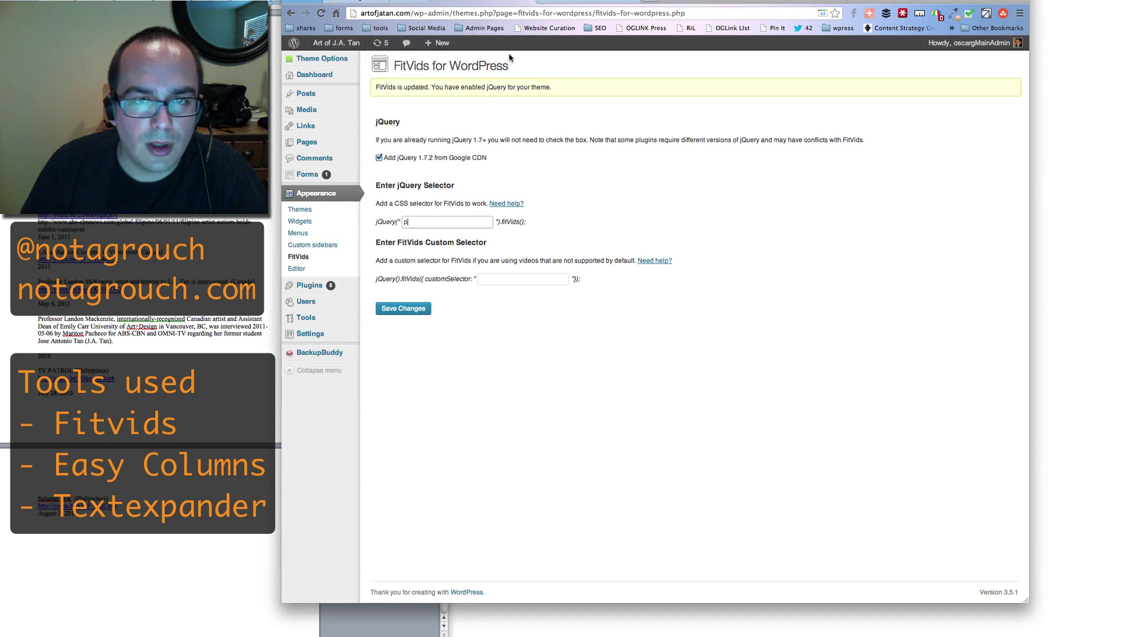
Insert an <hr> line below the YouTube address of both the Balitang America and Kababayan LA entries in the page editor
click(566, 2)
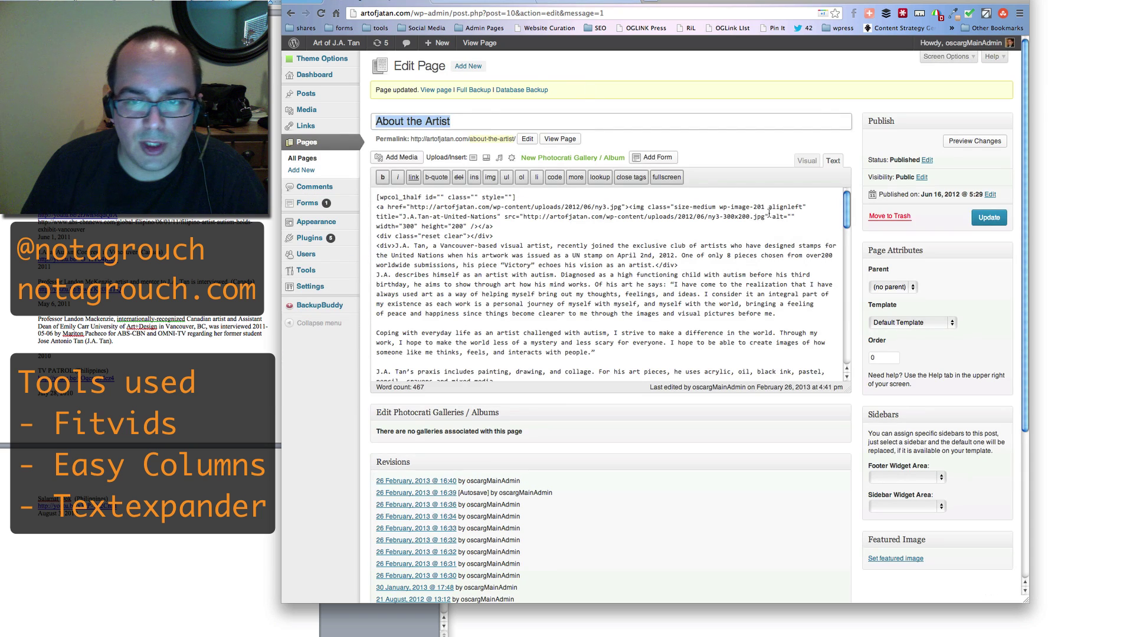
scroll(652, 250, down, 3)
scroll(652, 250, down, 10)
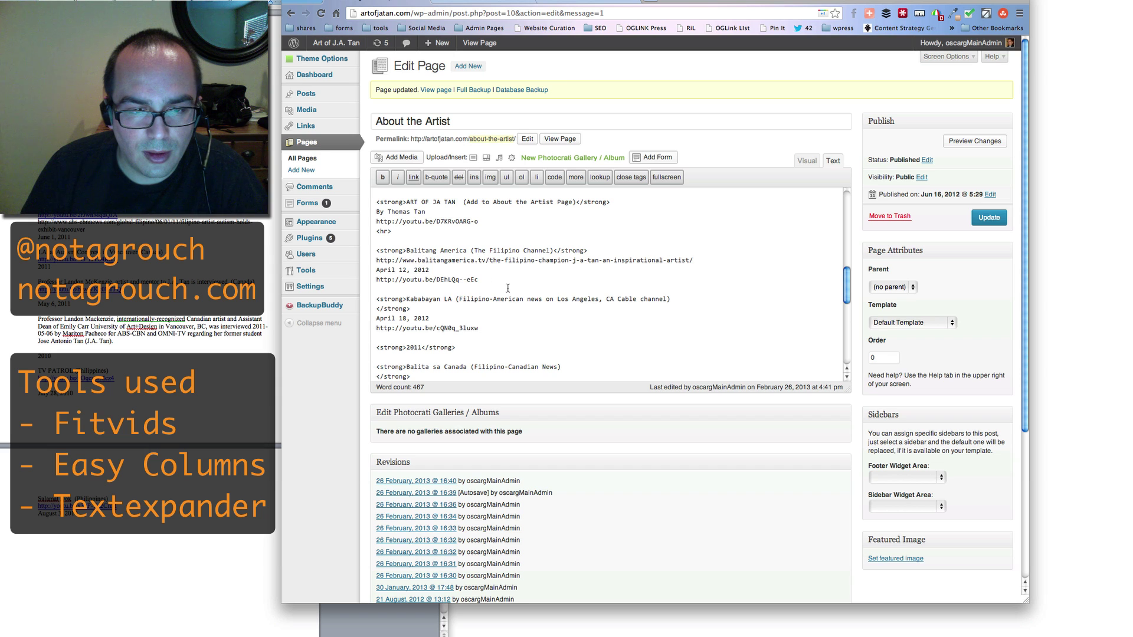
click(484, 282)
key(Return)
text(<hr>)
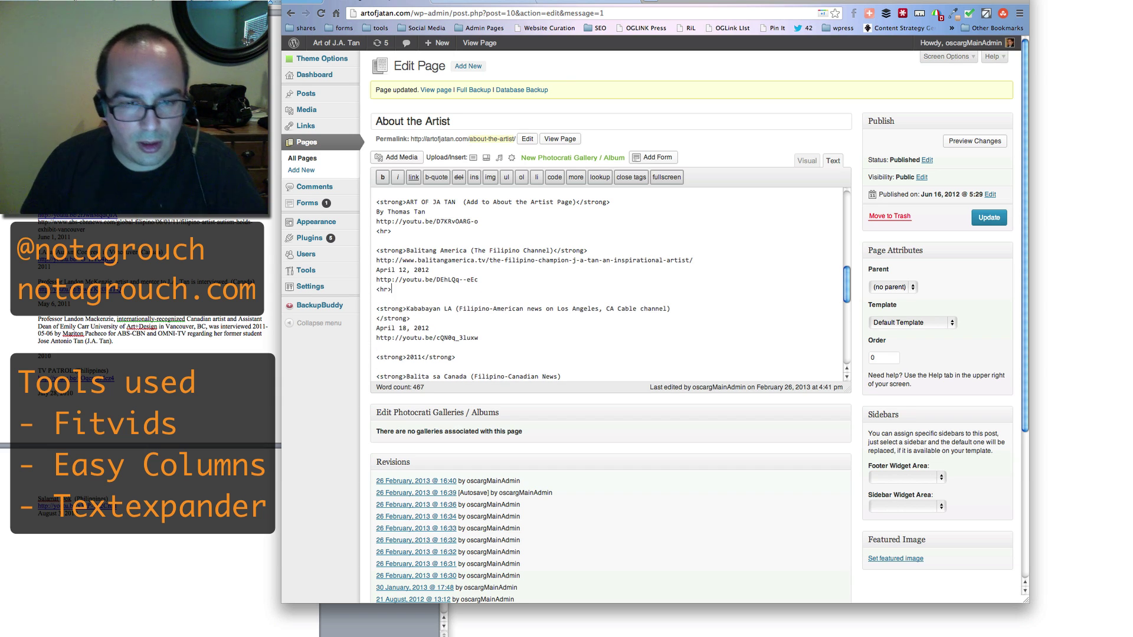
scroll(511, 287, down, 3)
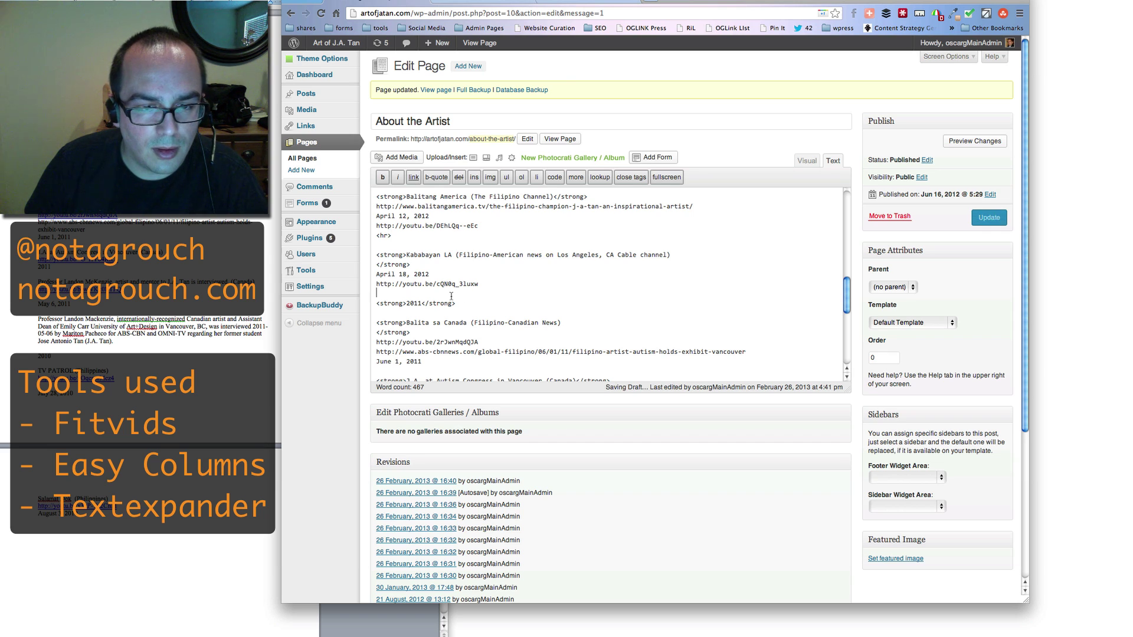
text(<h)
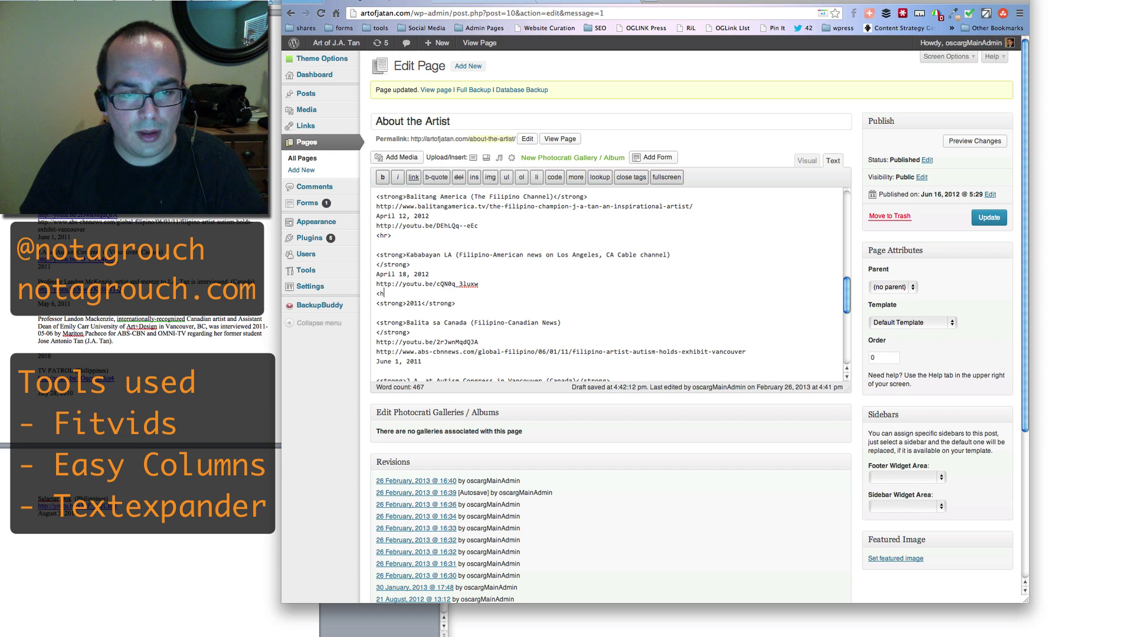
text(r>)
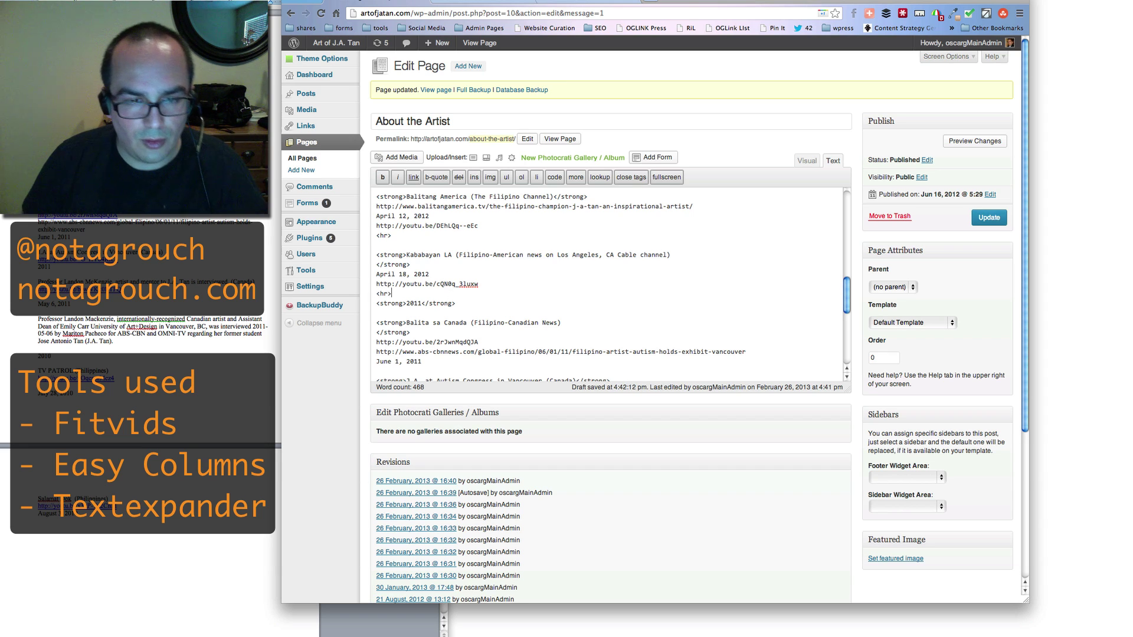
Insert <hr> lines below the June 1, 2011 date of the Balita sa Canada entry and the 2011 line of the Autism Congress entry
scroll(608, 284, down, 3)
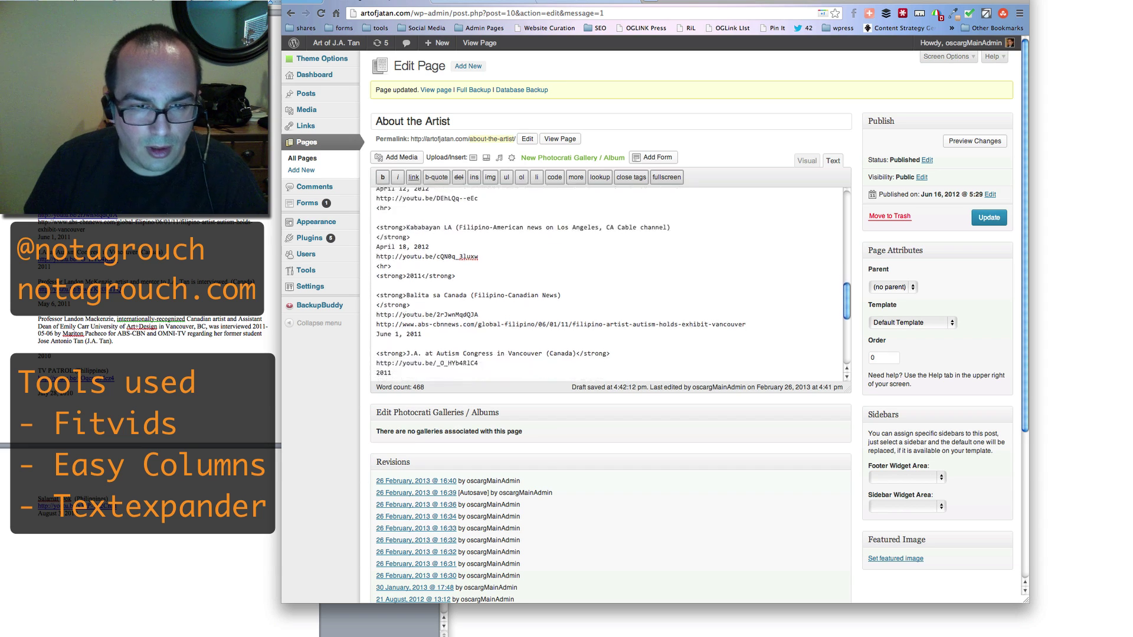
click(439, 322)
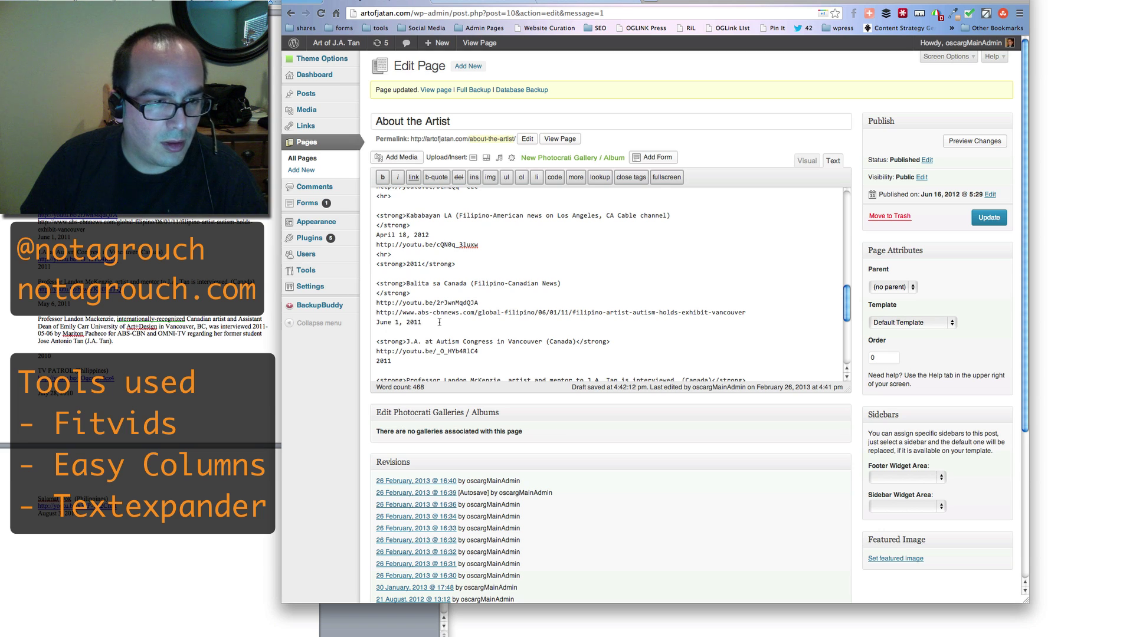
key(Return)
text(<hr>)
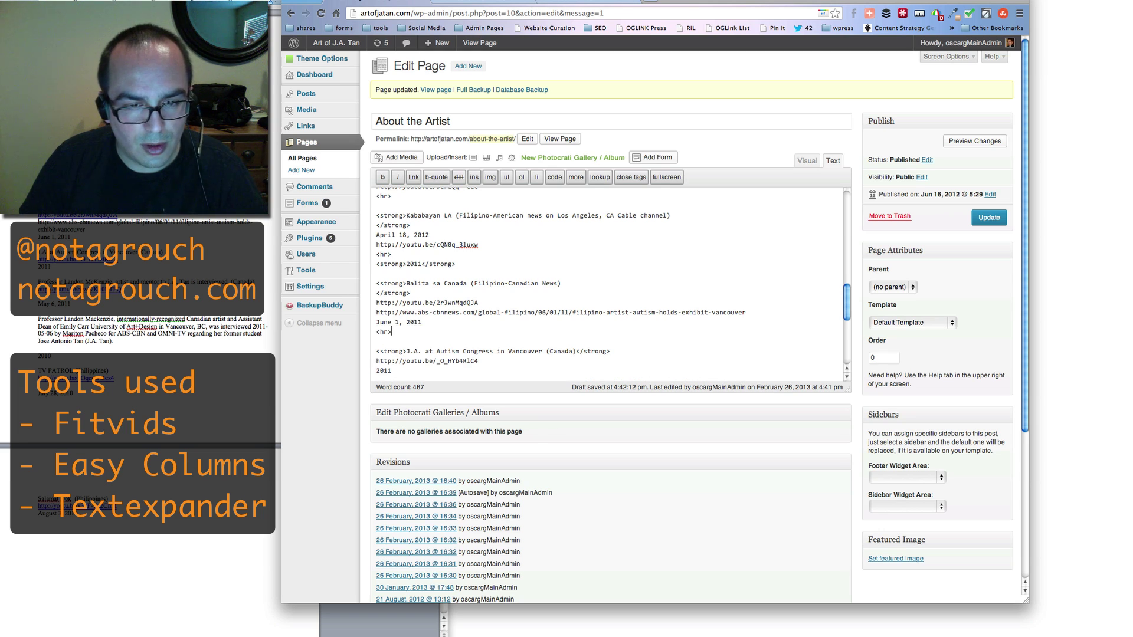
scroll(431, 324, down, 3)
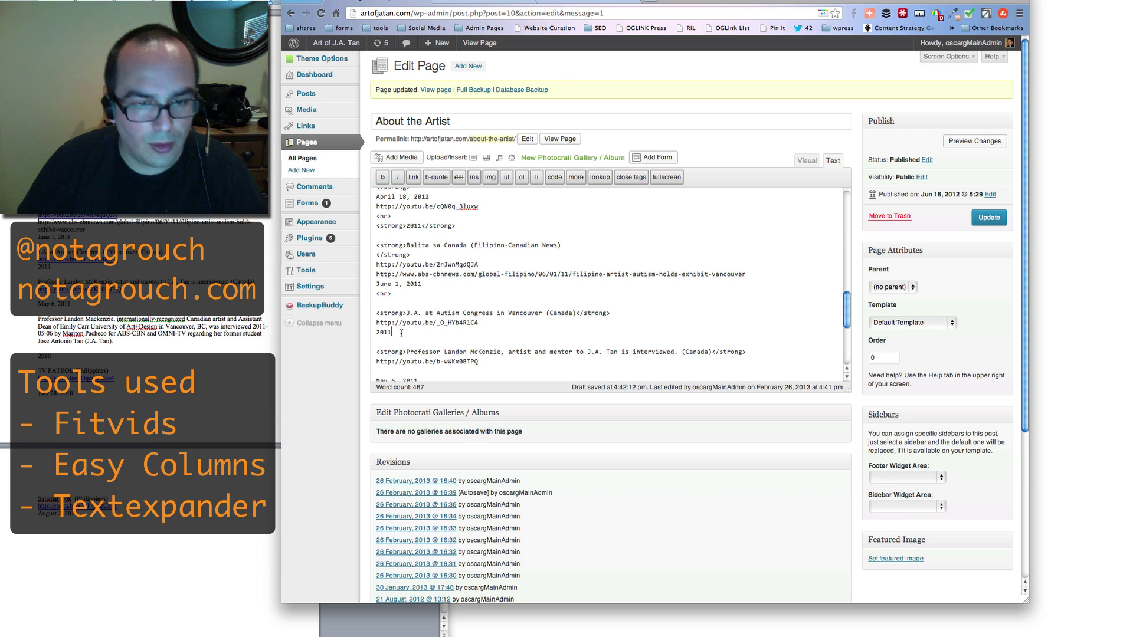
key(Return)
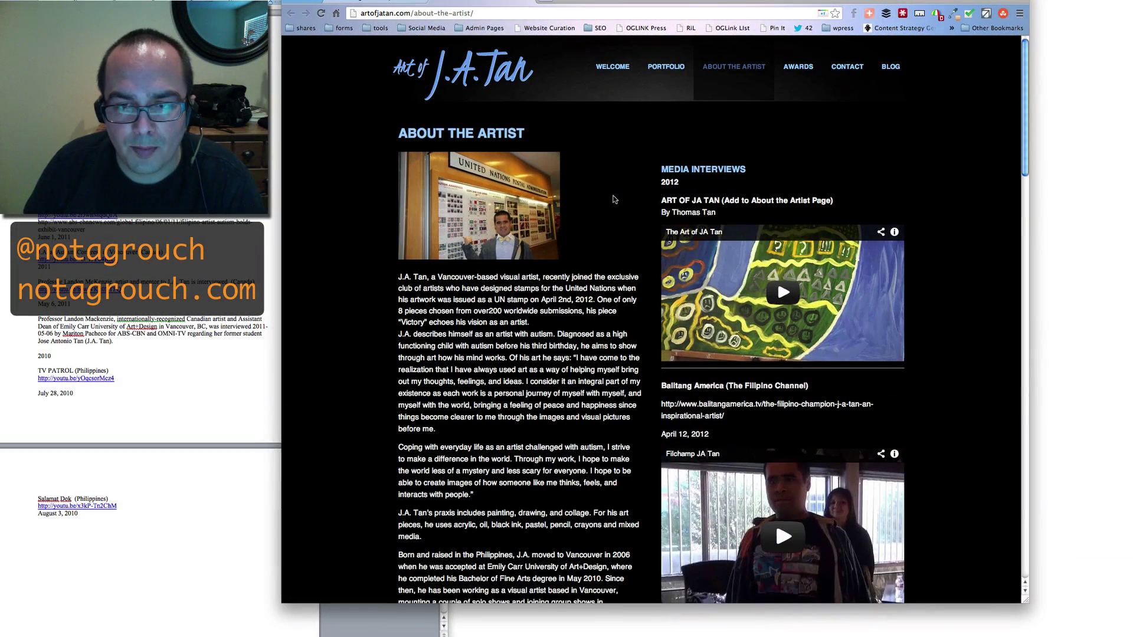
Compare the two-column layout of the live About the Artist page with the [wpcol_1half] shortcode and <hr> lines in the page editor
scroll(614, 199, down, 1)
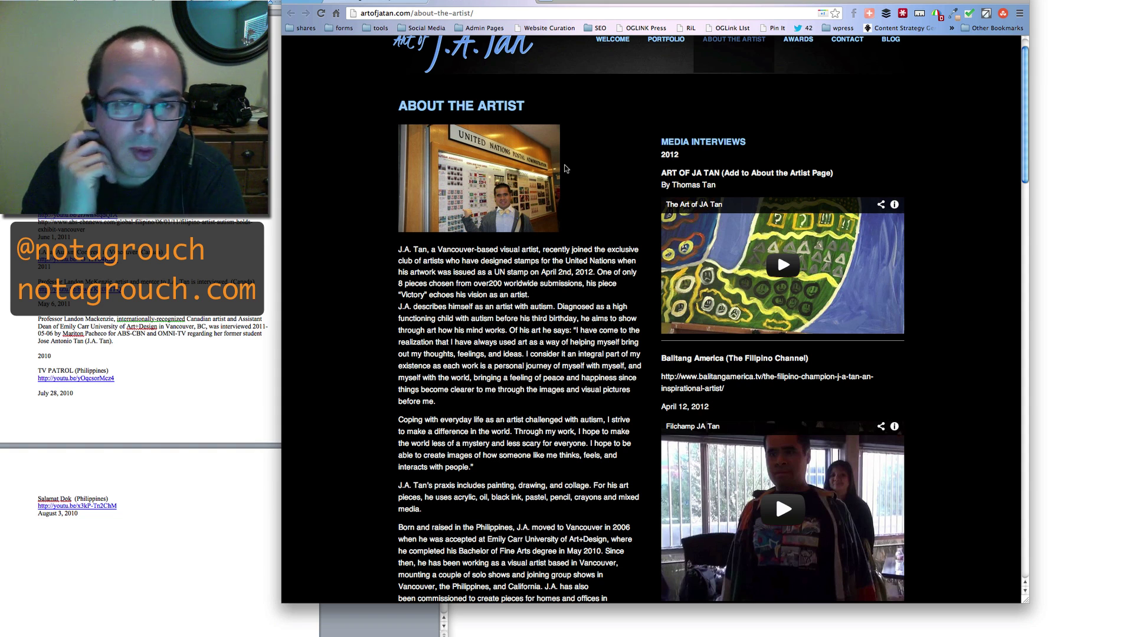
click(411, 5)
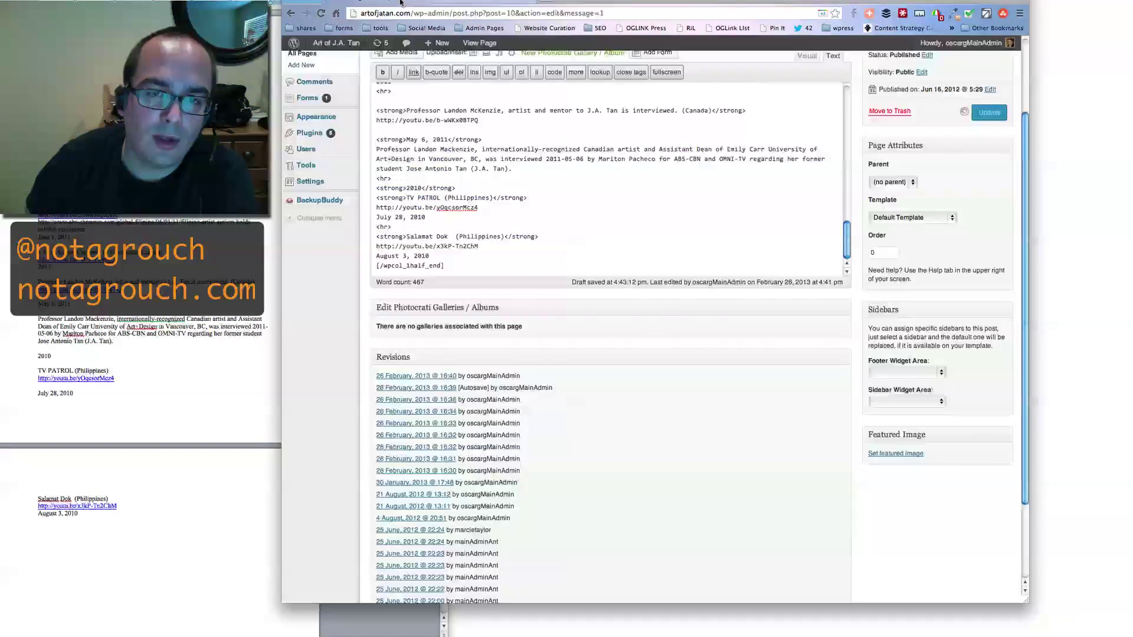
drag(523, 198, 377, 198)
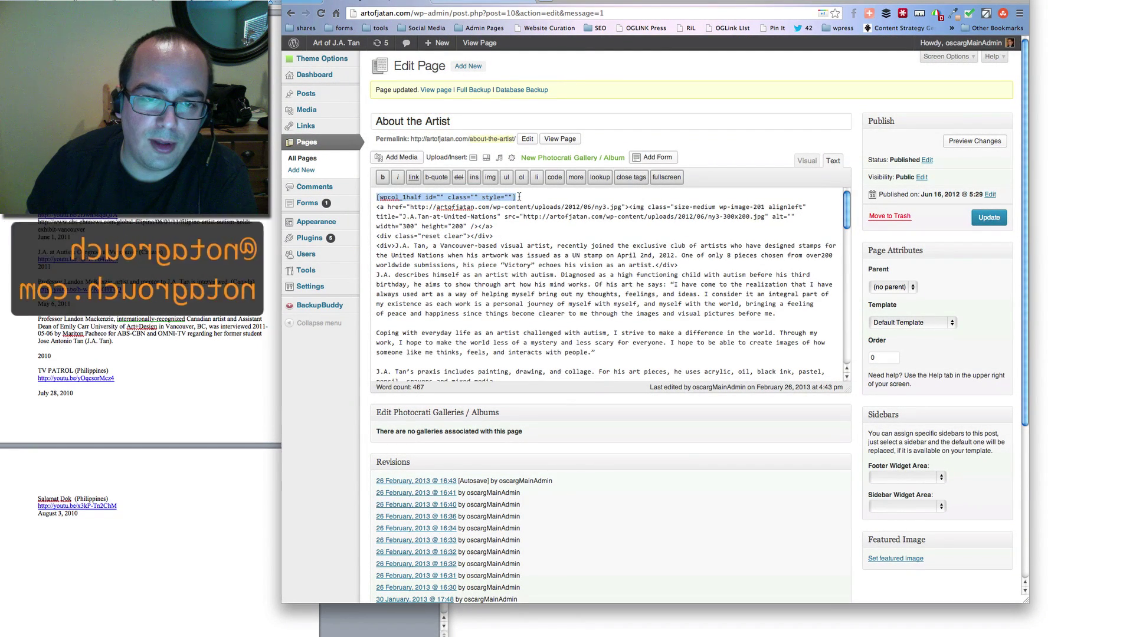
click(476, 2)
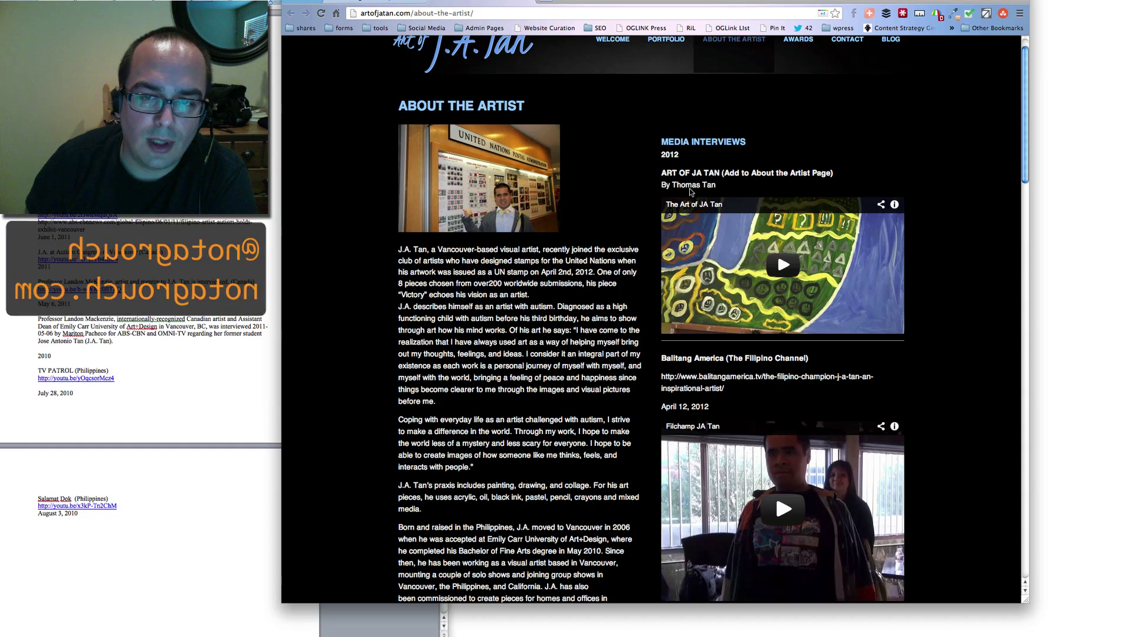
click(407, 4)
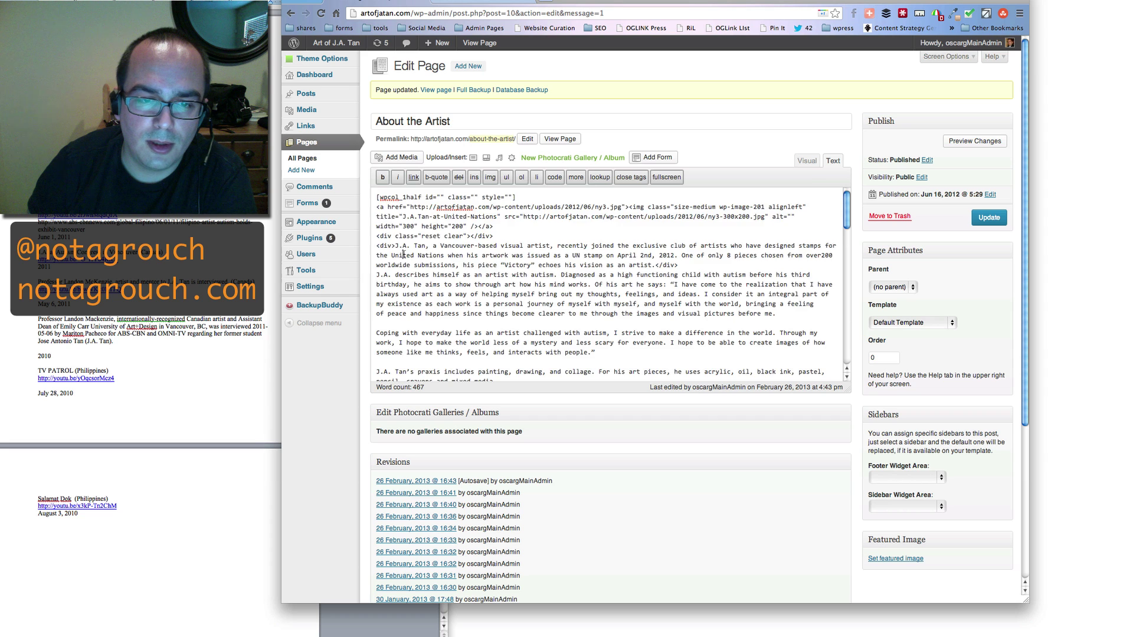
scroll(404, 254, down, 10)
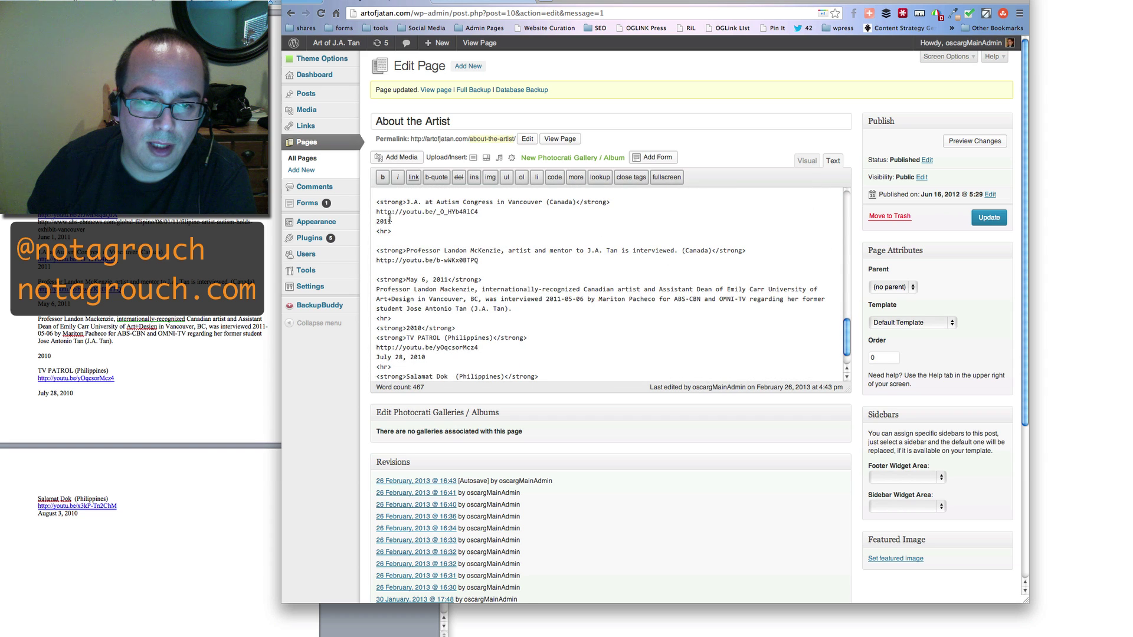
Open the list of installed plugins and examine the Easy Columns and FitVids for WordPress entries
mouse_move(339, 239)
click(388, 239)
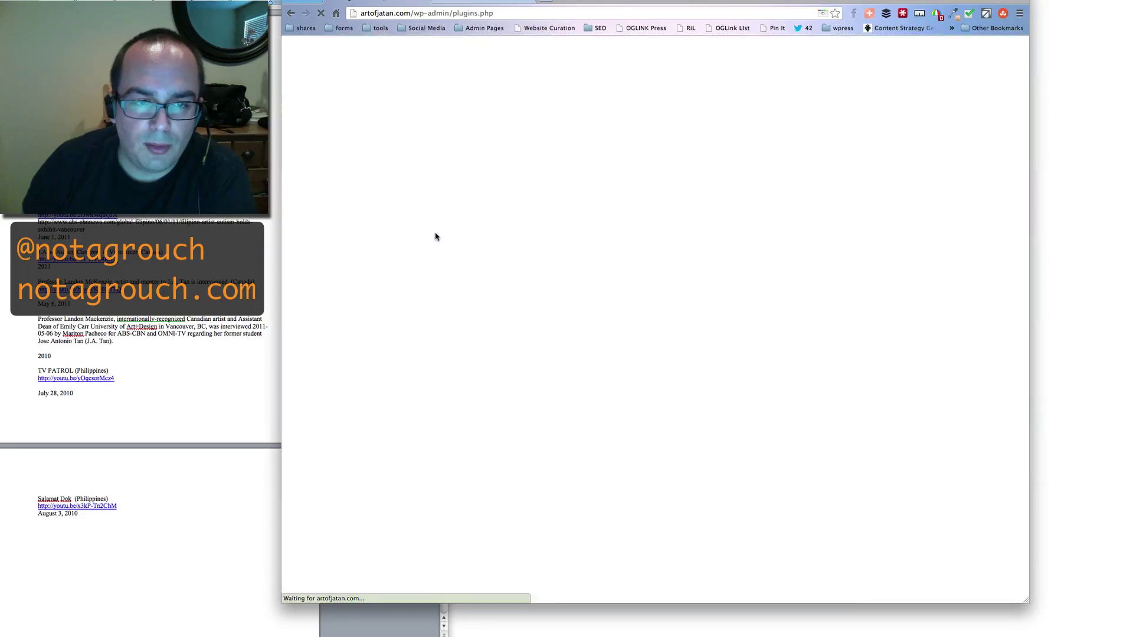
scroll(436, 236, down, 5)
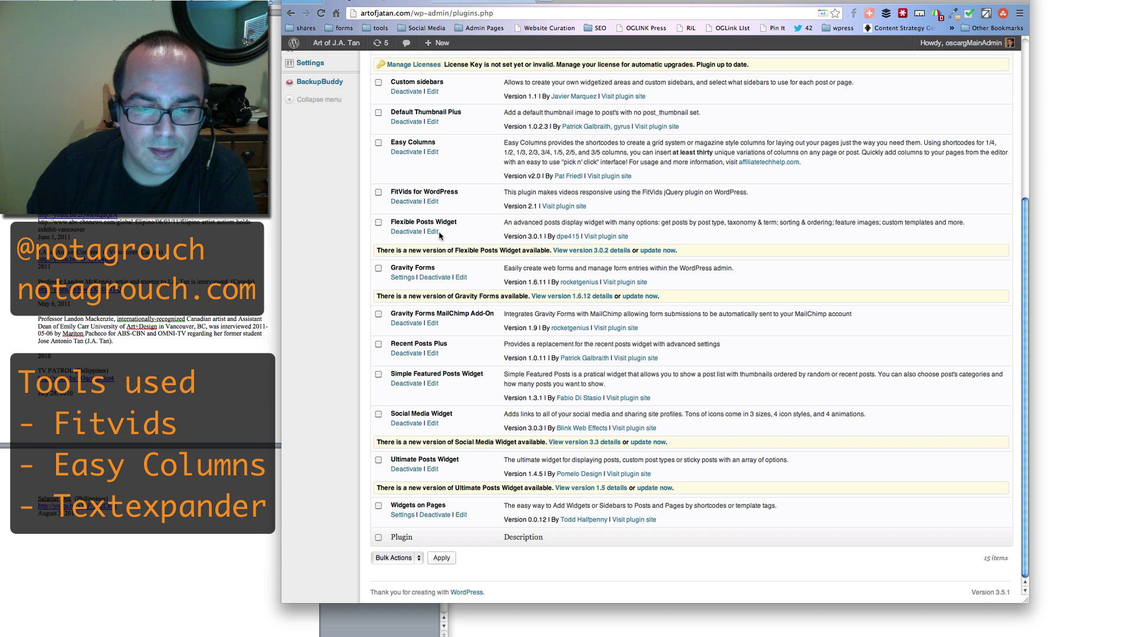
scroll(439, 236, up, 2)
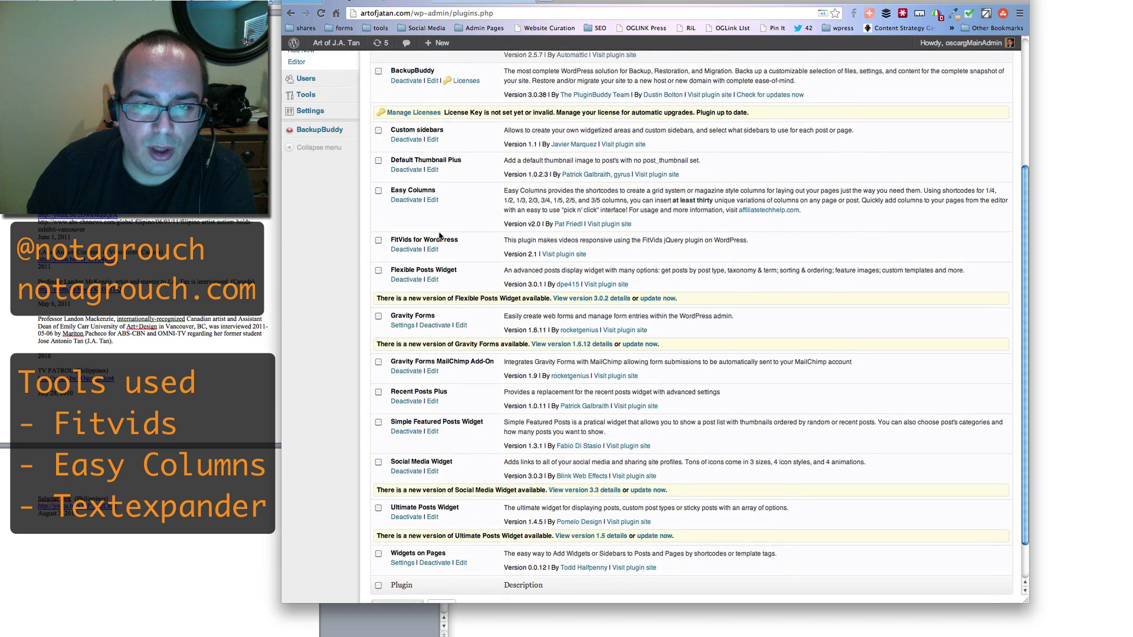
scroll(439, 236, up, 4)
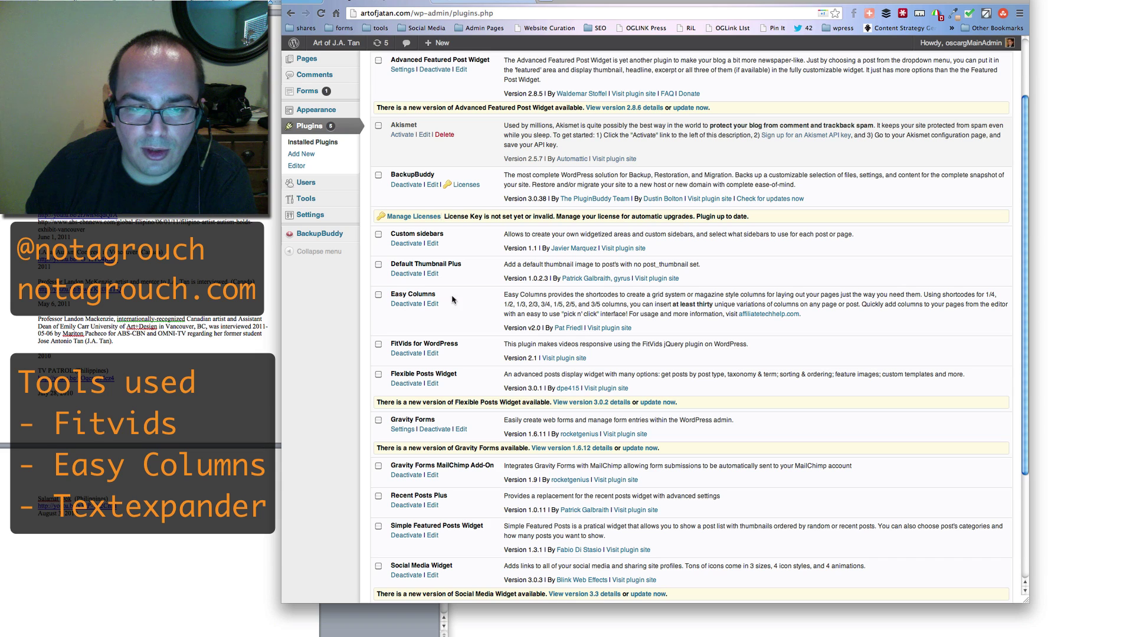
drag(391, 297, 437, 295)
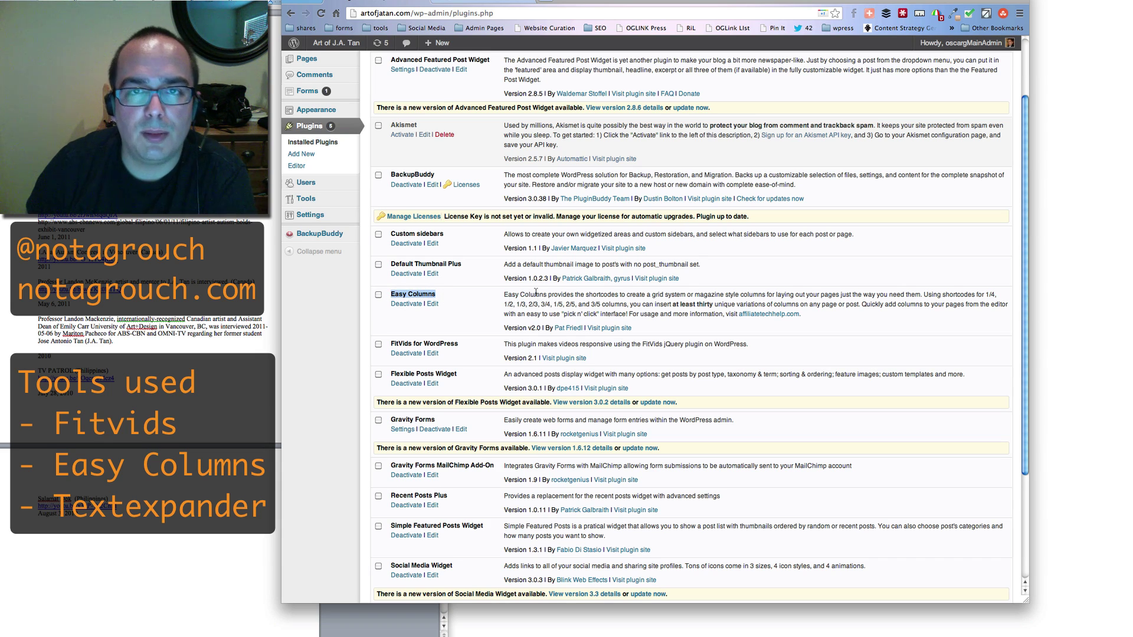
click(511, 227)
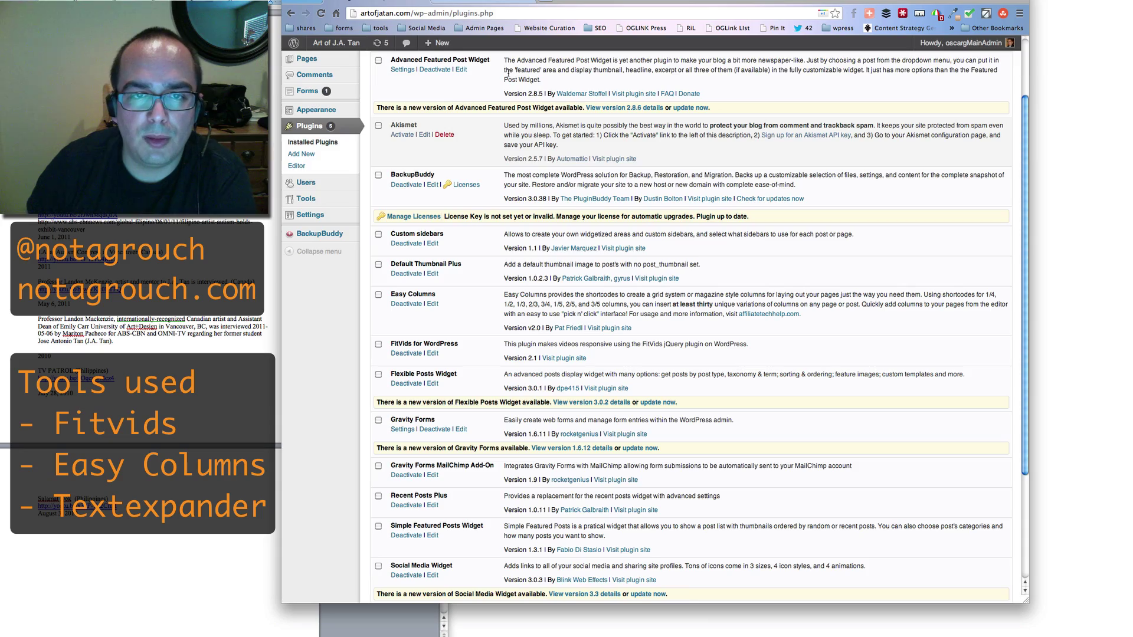
Return to the live About the Artist page and open it for editing through the link at the end of the page
click(499, 4)
scroll(441, 409, down, 15)
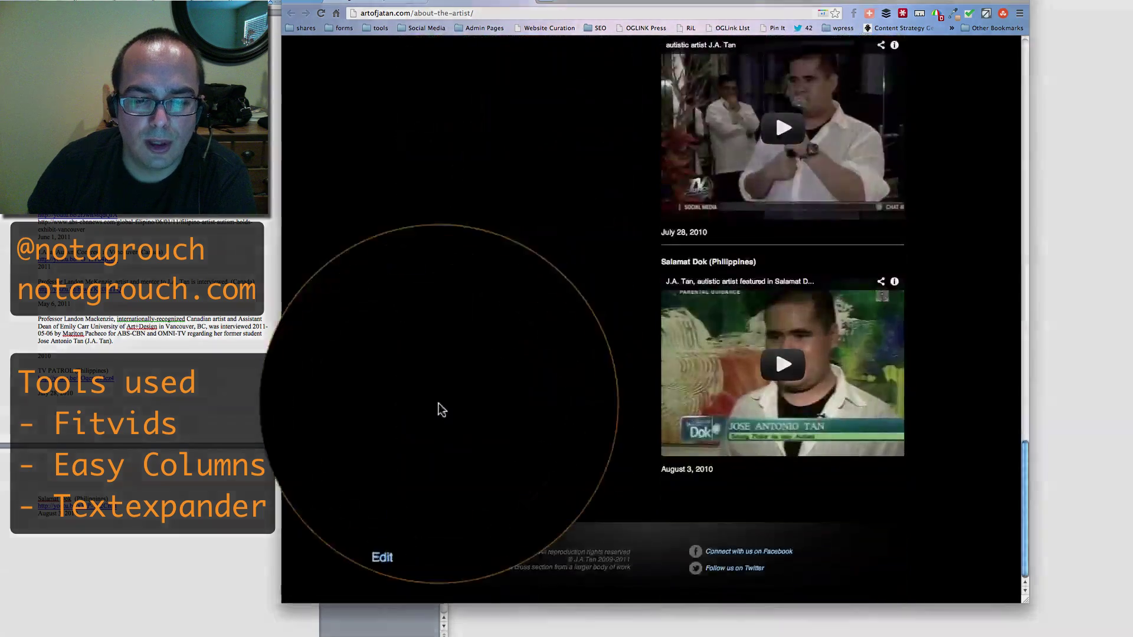
click(406, 481)
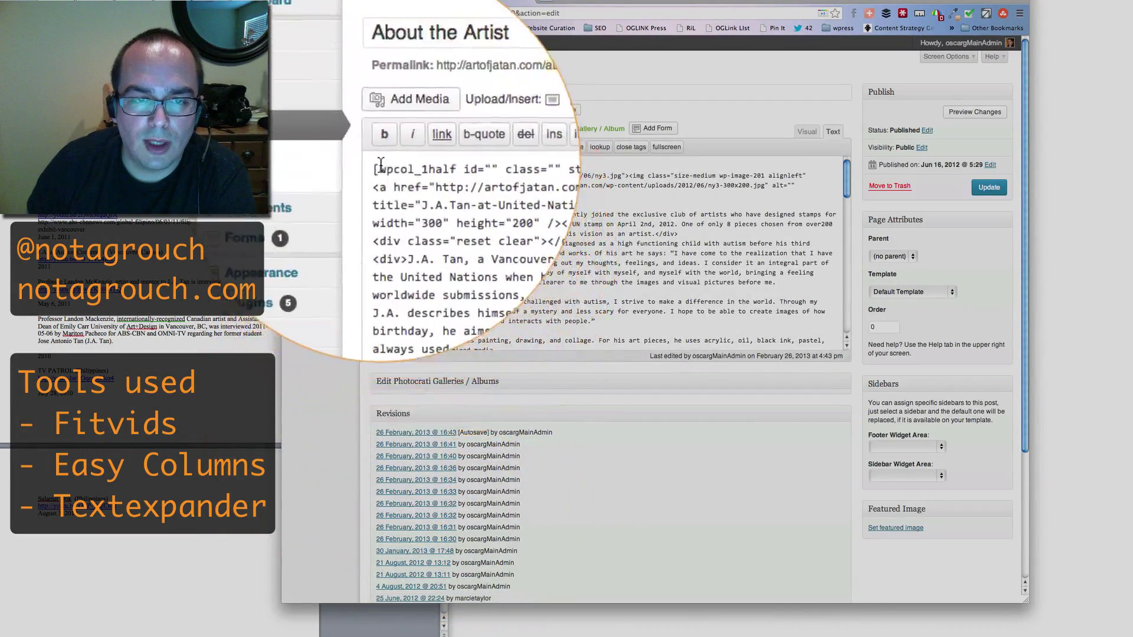
Examine the opening and closing [wpcol_1half] and [wpcol_1half_end] shortcodes around the biography and the media interviews
drag(380, 165, 516, 170)
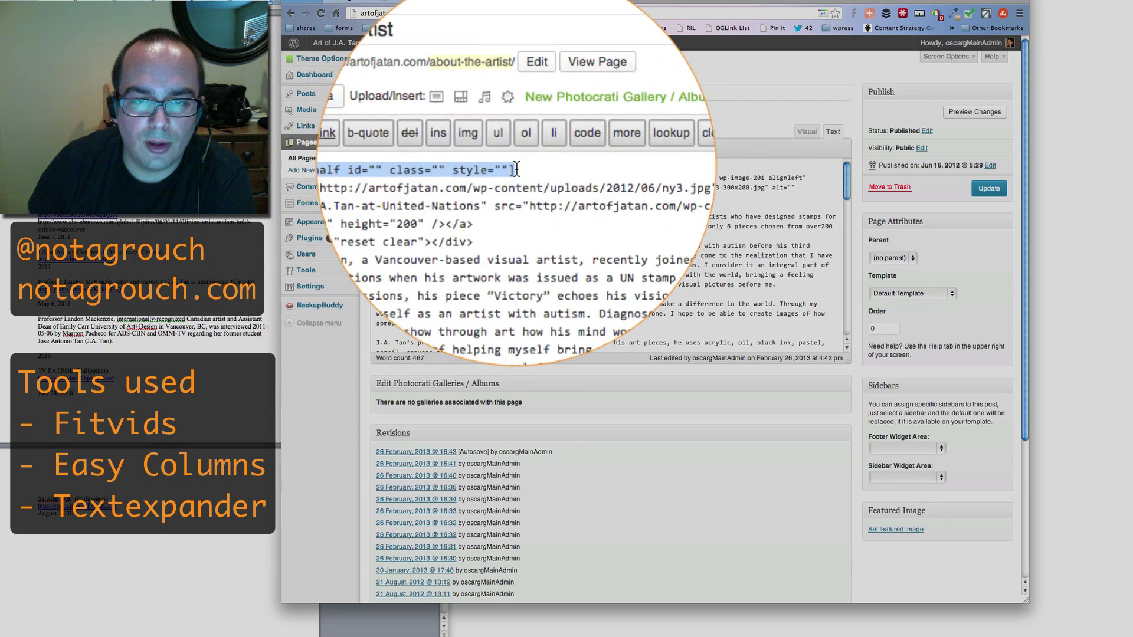
scroll(507, 195, down, 5)
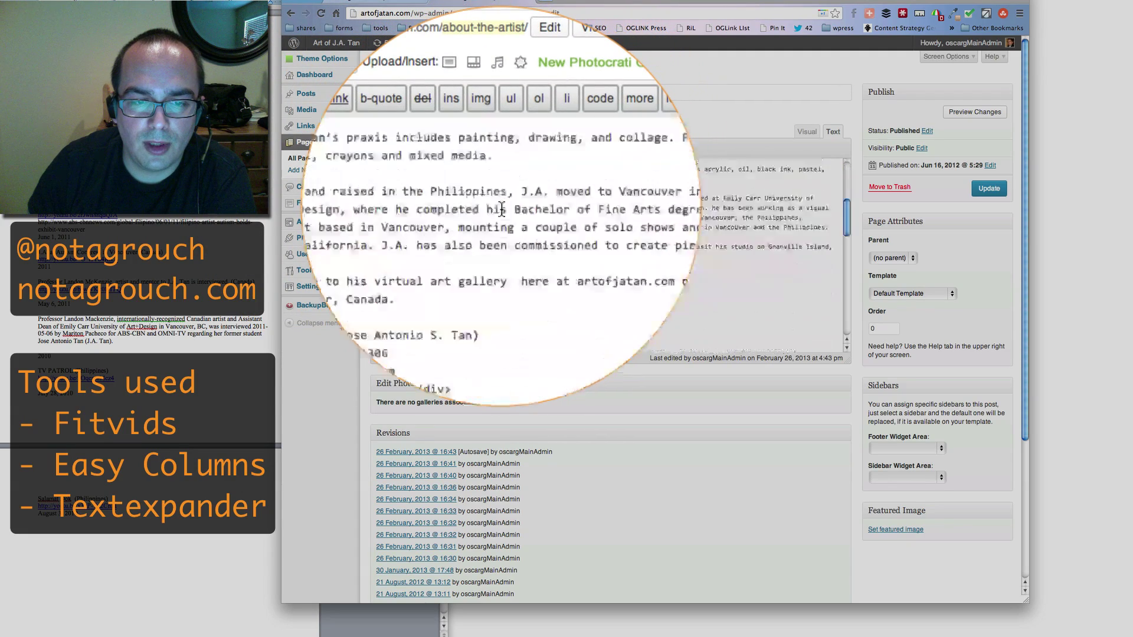
scroll(502, 210, down, 5)
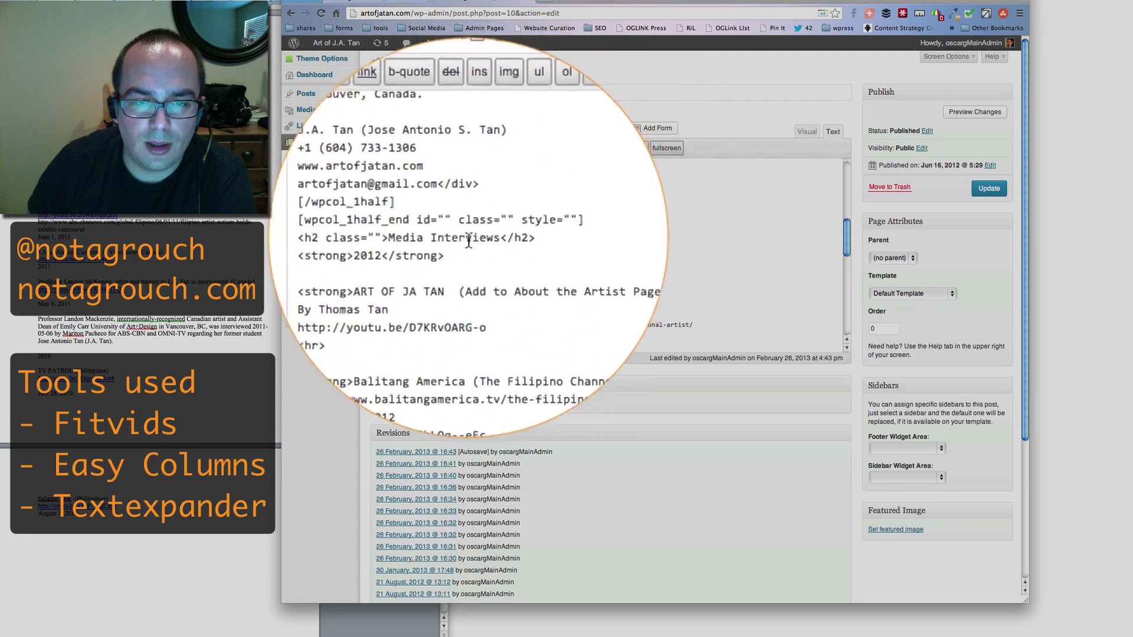
click(446, 222)
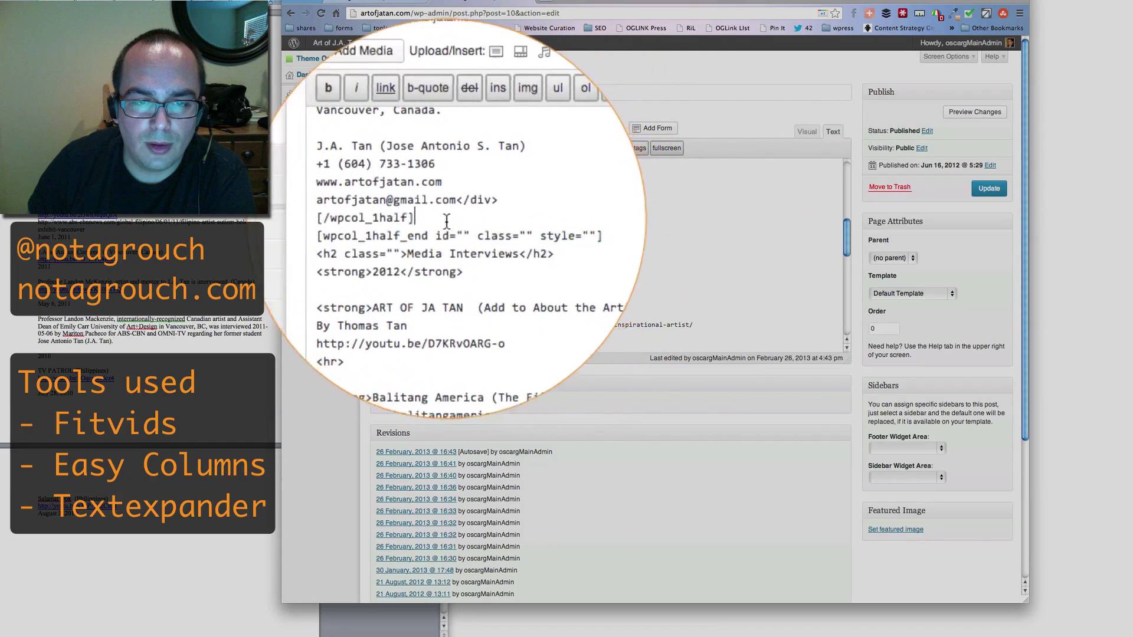
drag(447, 221, 532, 231)
click(376, 229)
scroll(534, 231, down, 10)
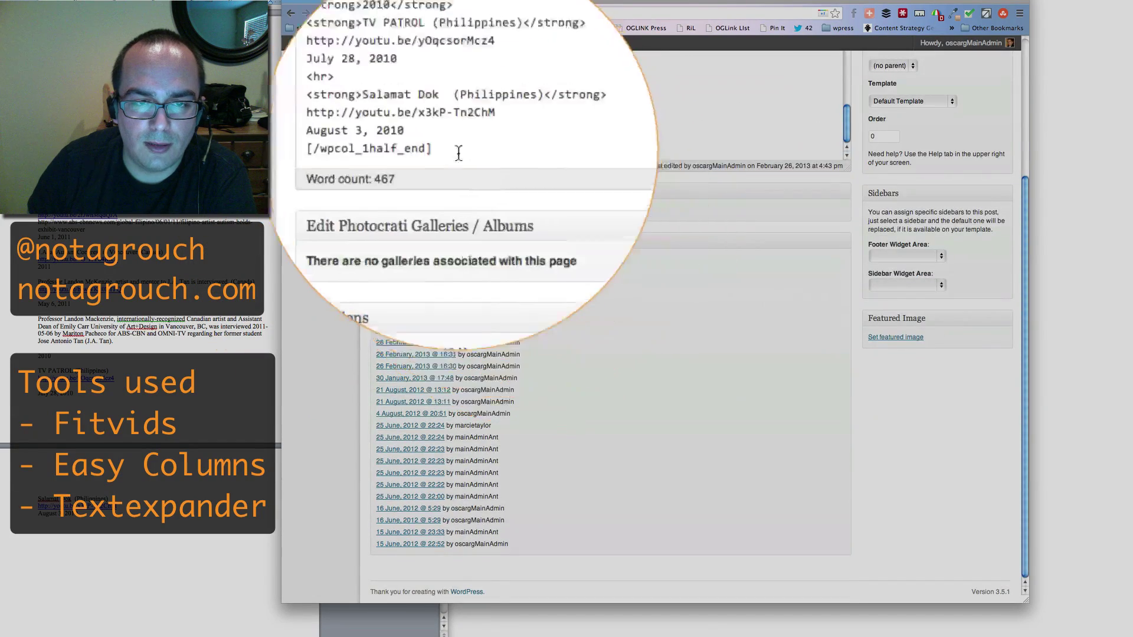
drag(459, 153, 364, 155)
scroll(364, 156, up, 5)
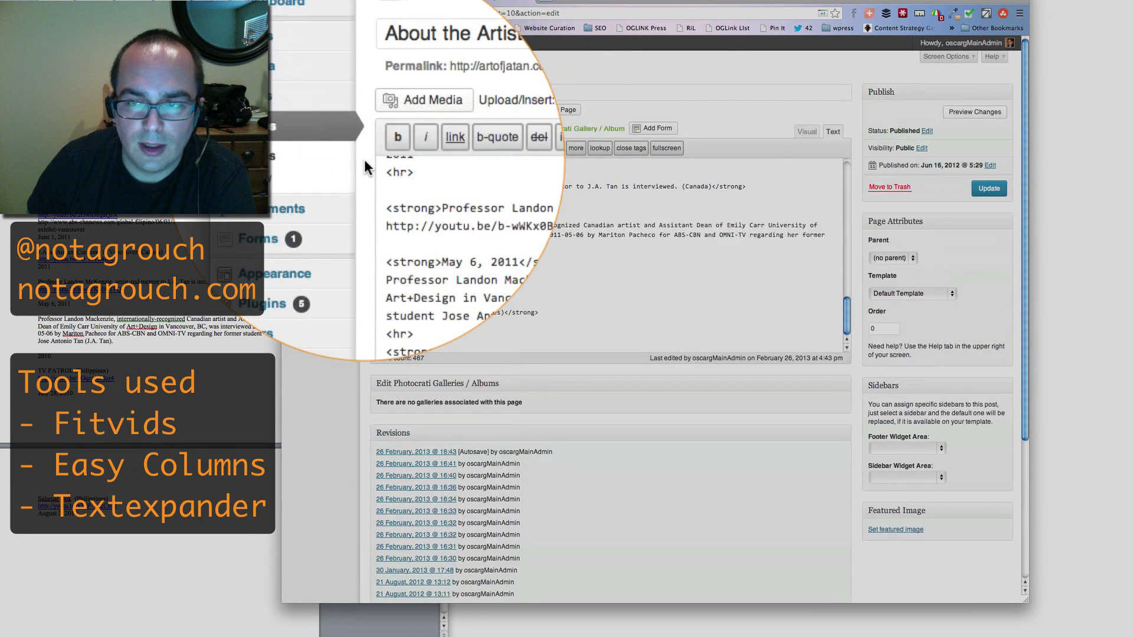
scroll(407, 160, up, 2)
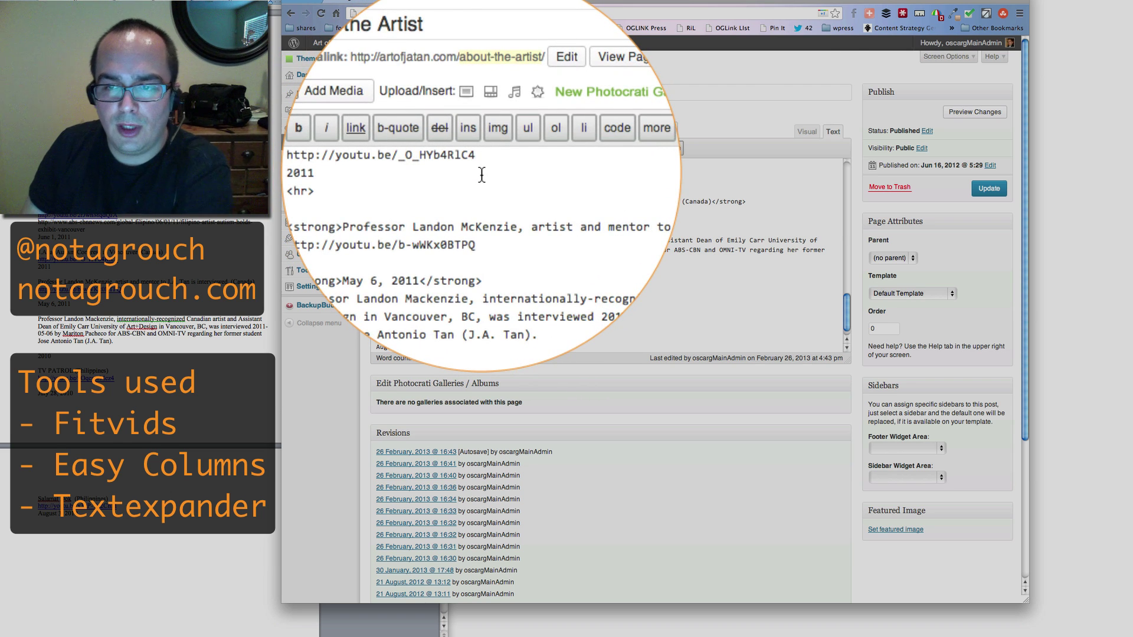
Update the About the Artist page and visit the site's front end from the plugins admin page
click(989, 189)
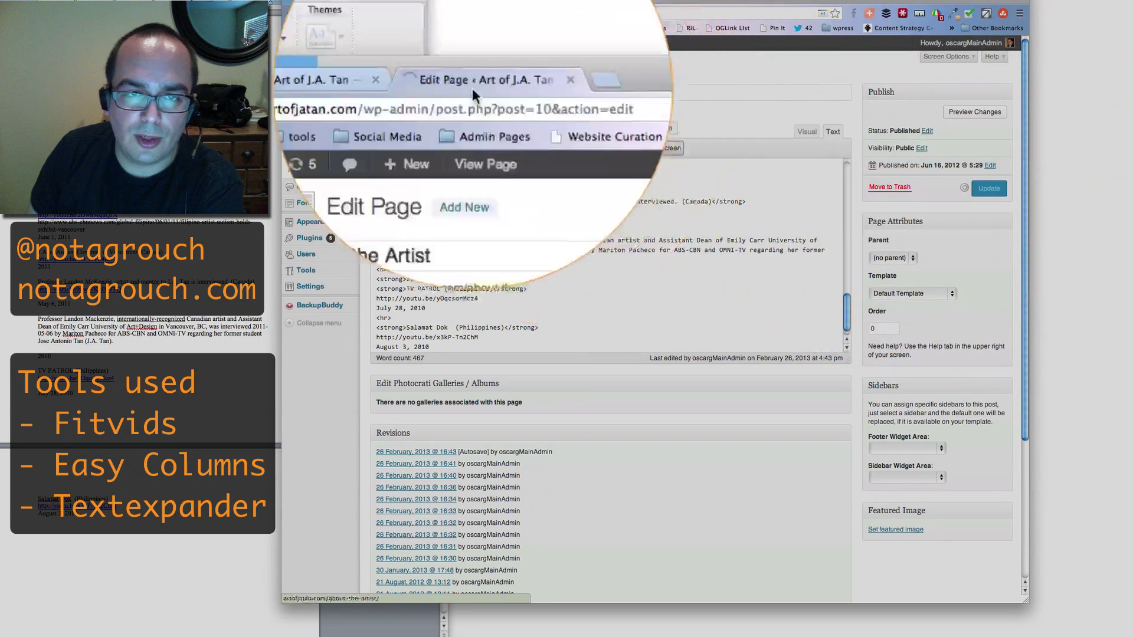
click(392, 79)
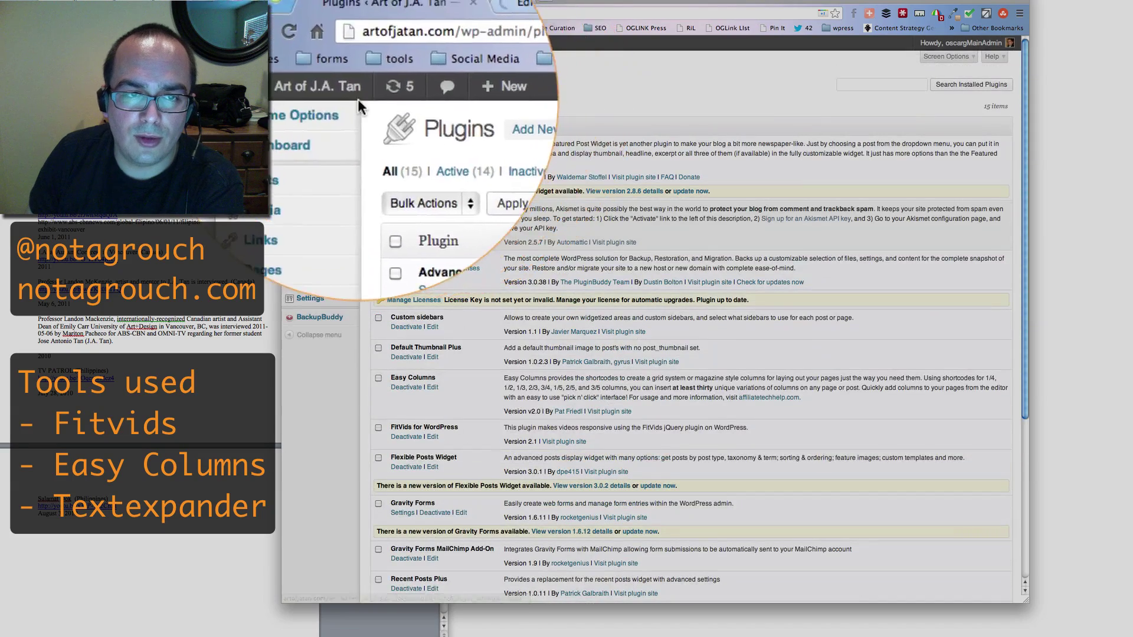
mouse_move(335, 42)
click(349, 62)
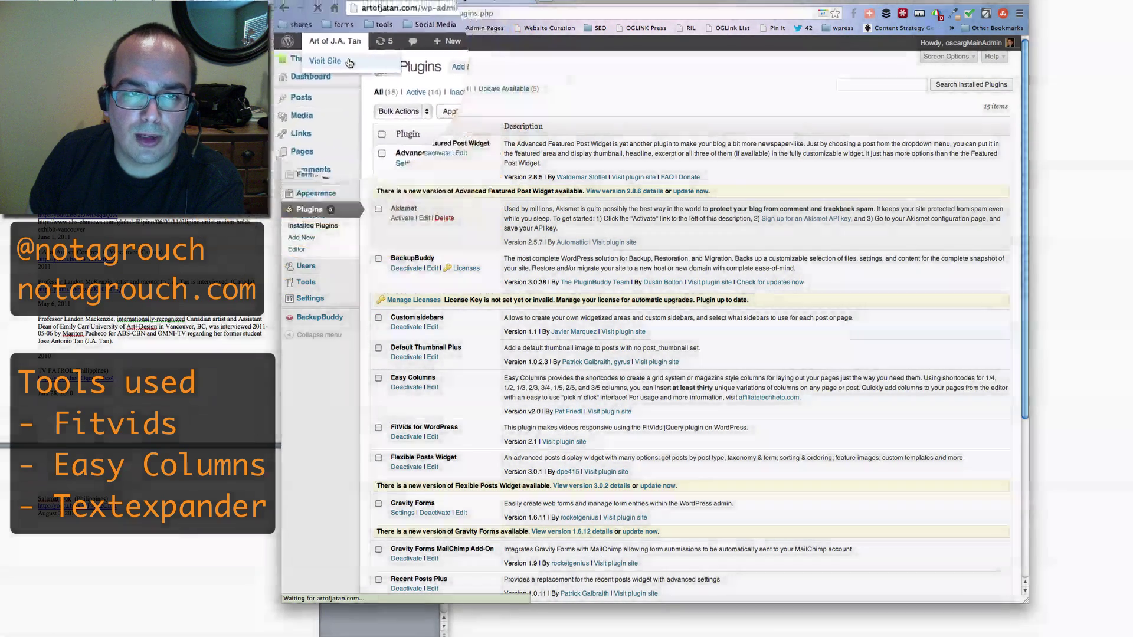